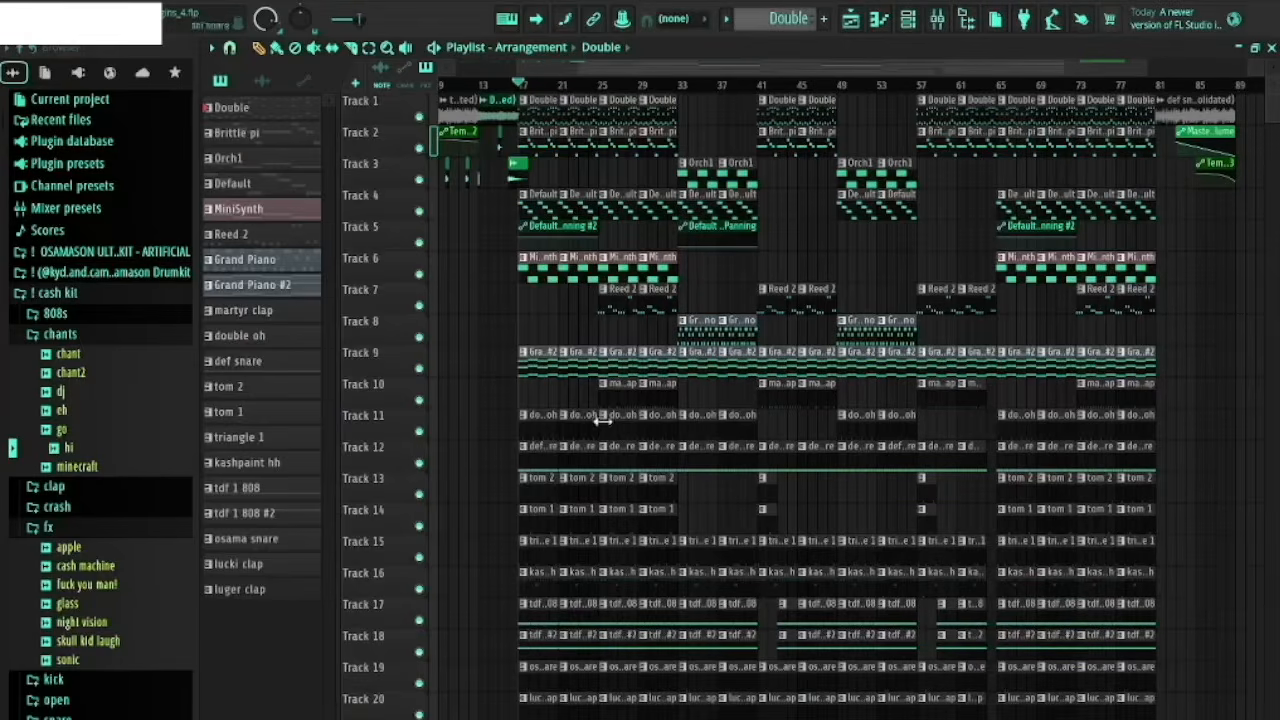
# Step: Open the Double channel's synthesizer from the channel rack to examine its settings, and return to the playlist
pyautogui.scroll(5, 455, 351)
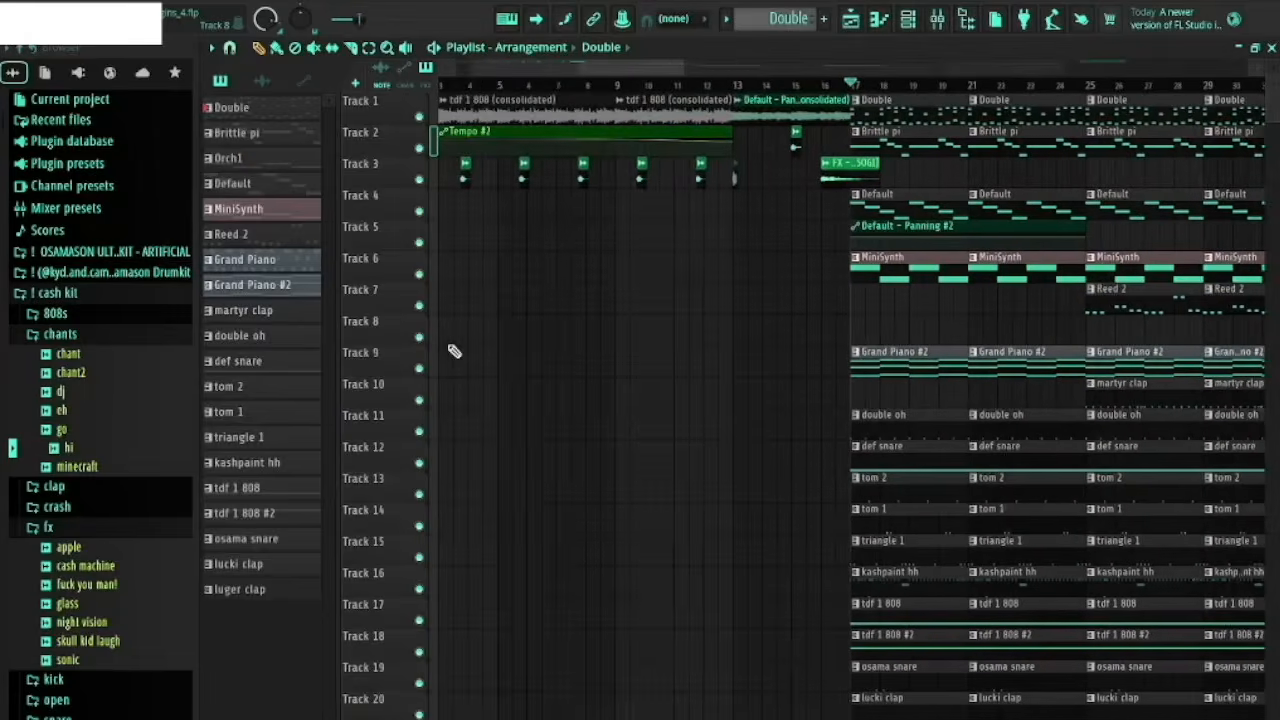
pyautogui.click(918, 22)
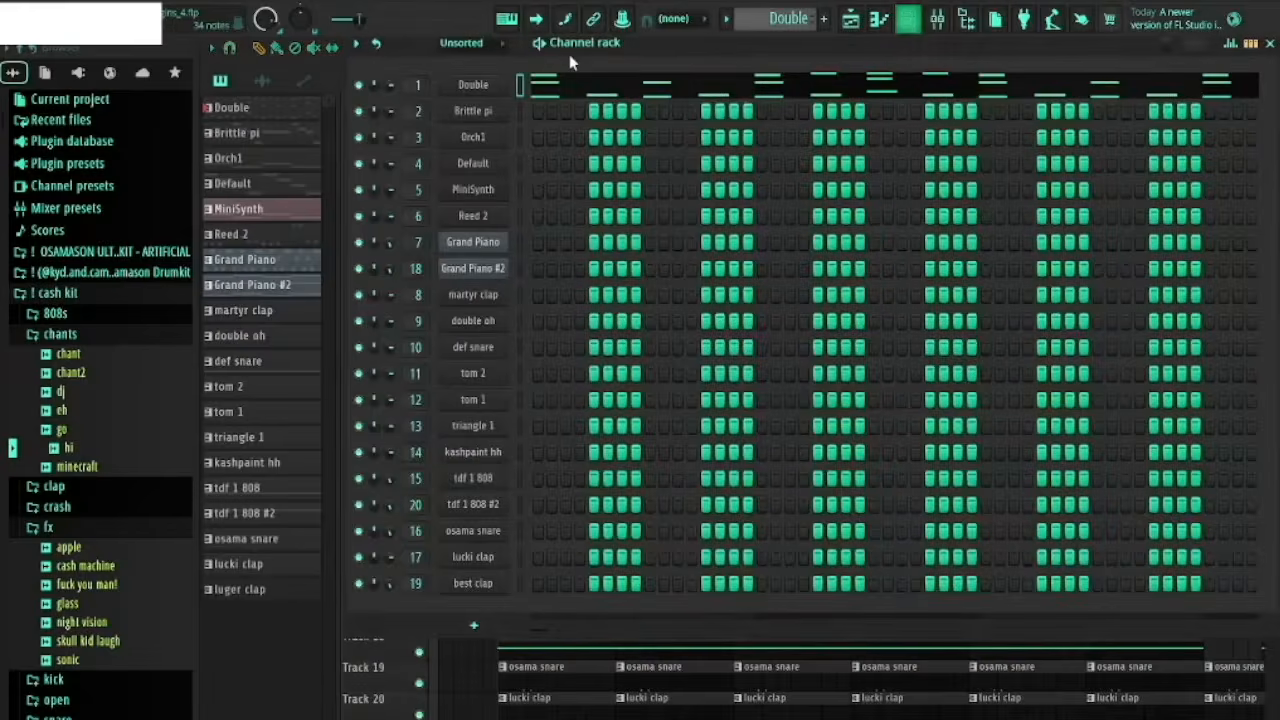
pyautogui.click(508, 86)
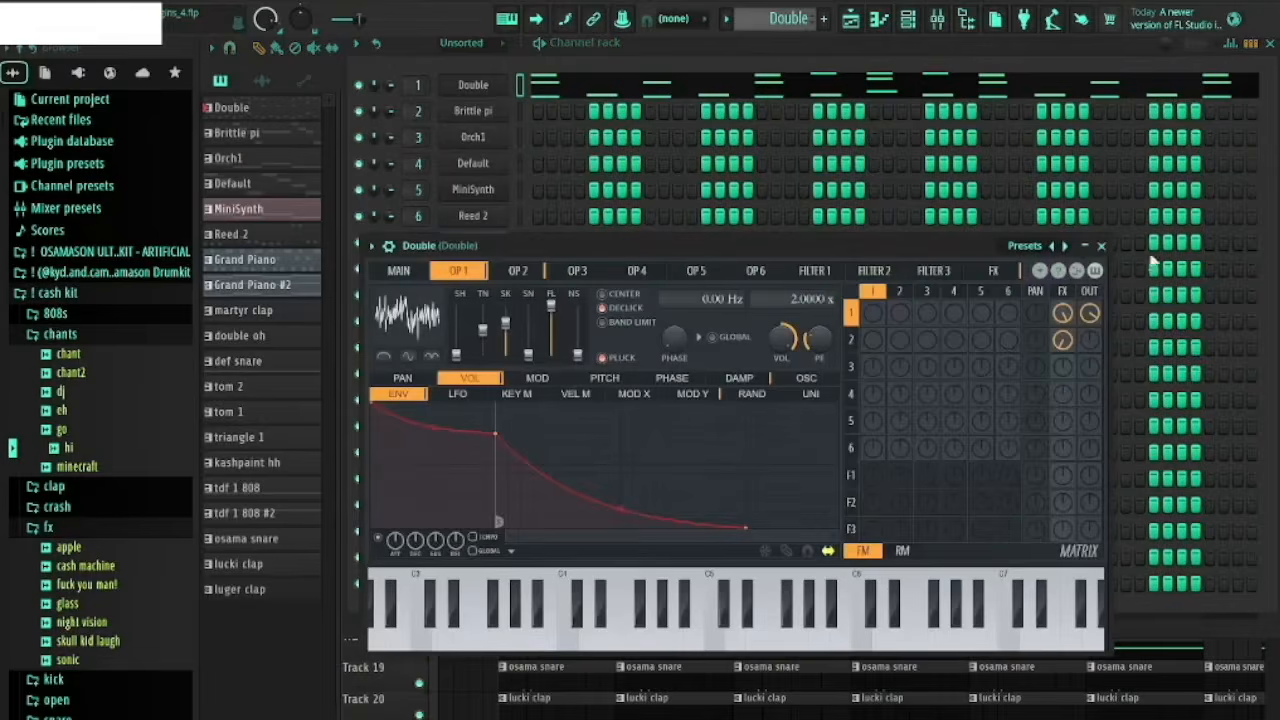
pyautogui.click(1101, 245)
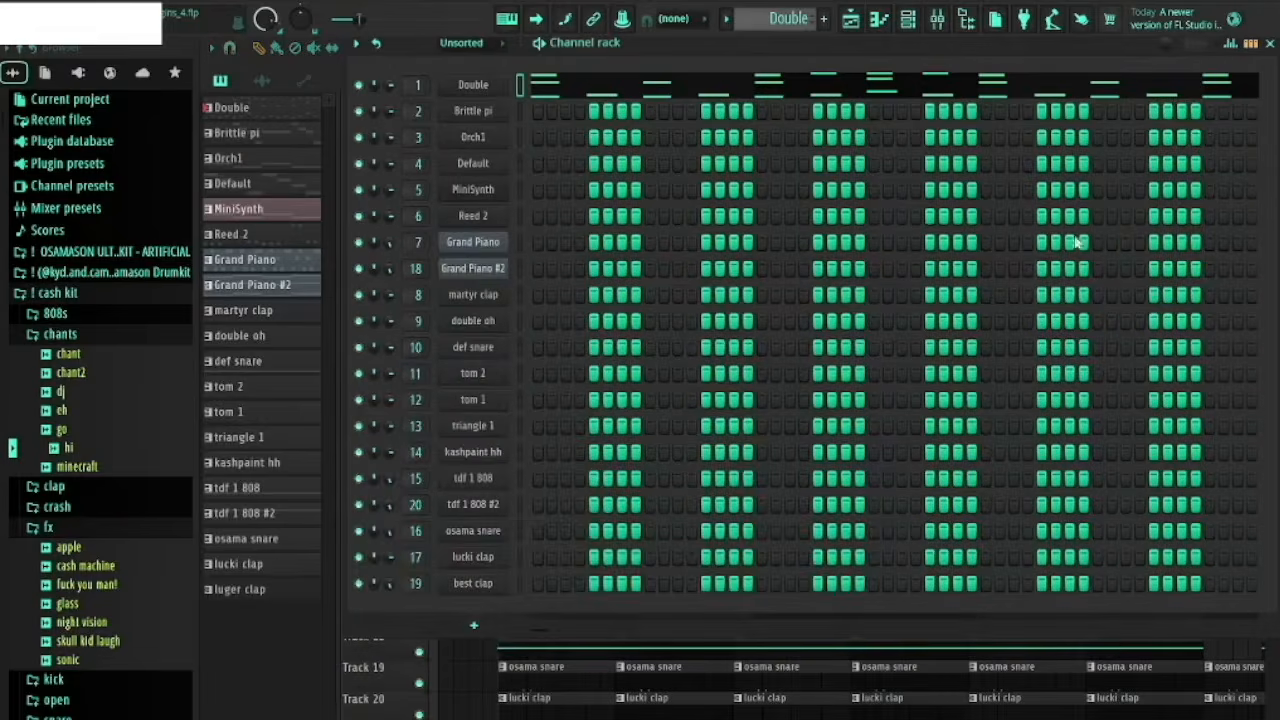
pyautogui.click(484, 86)
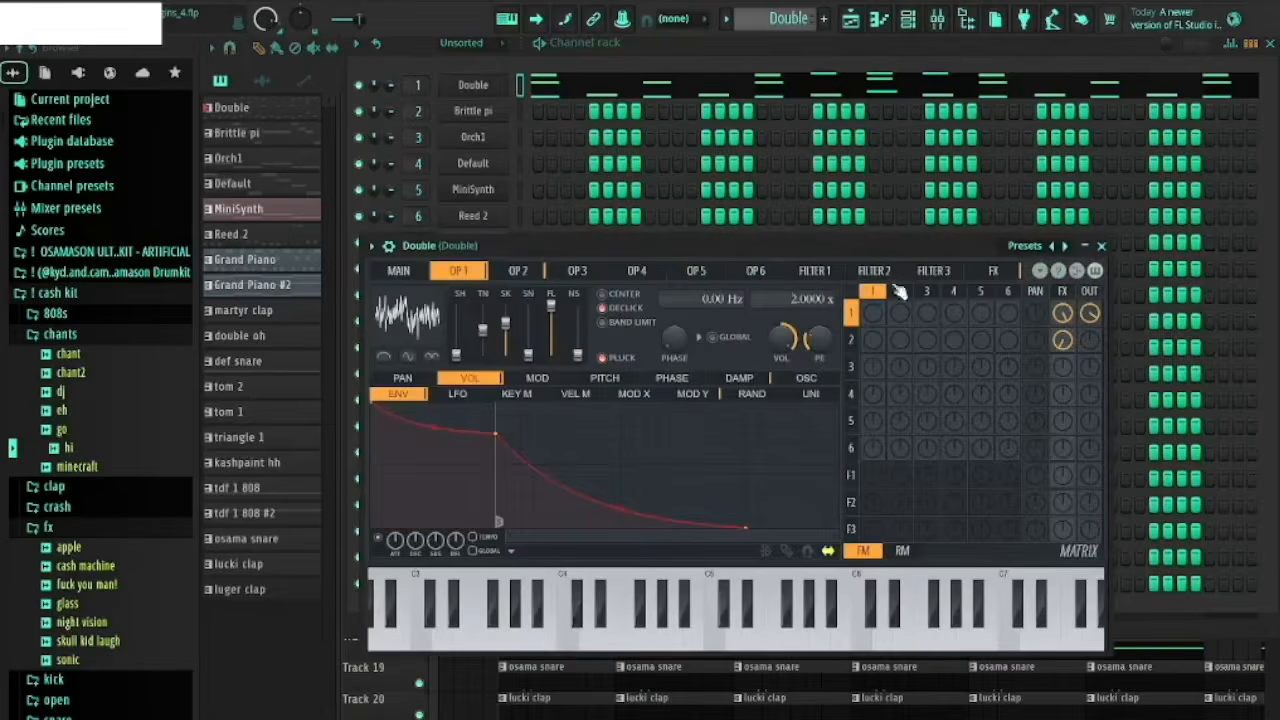
pyautogui.press('Escape')
pyautogui.press('Escape')
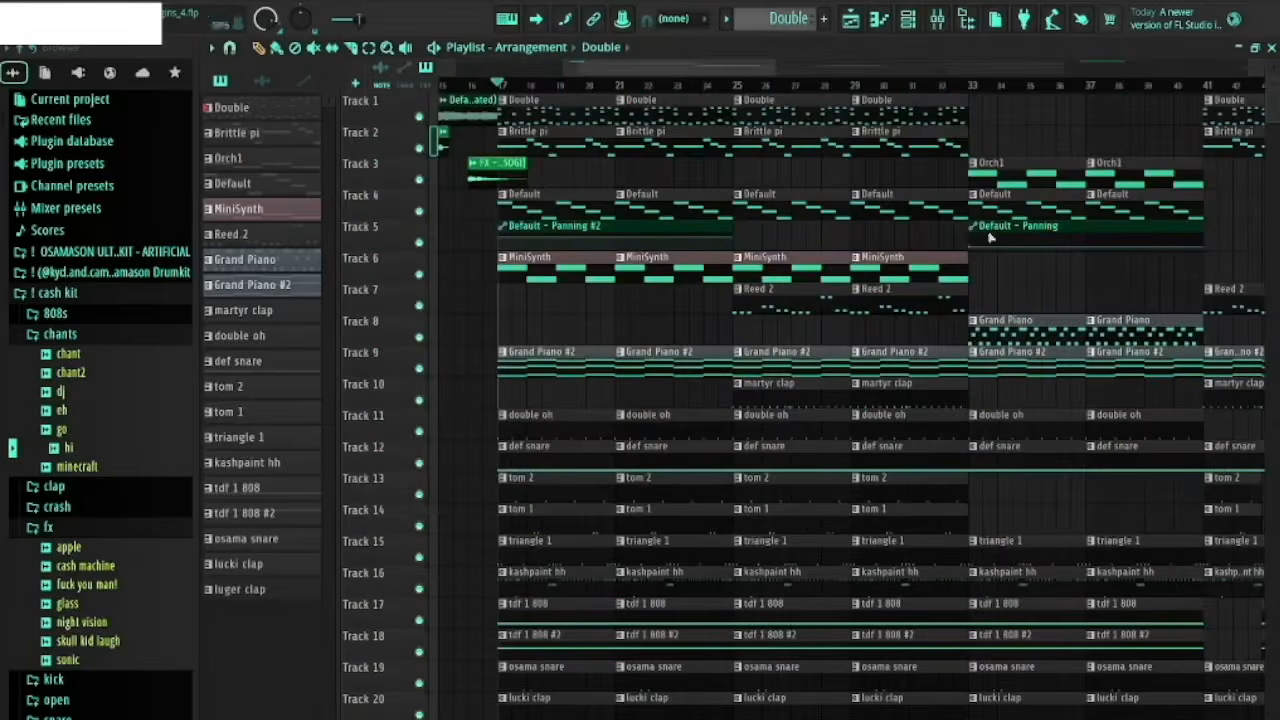
# Step: Solo Track 1 and play the Double pattern's melody in the piano roll
pyautogui.doubleClick(520, 116)
pyautogui.press('Escape')
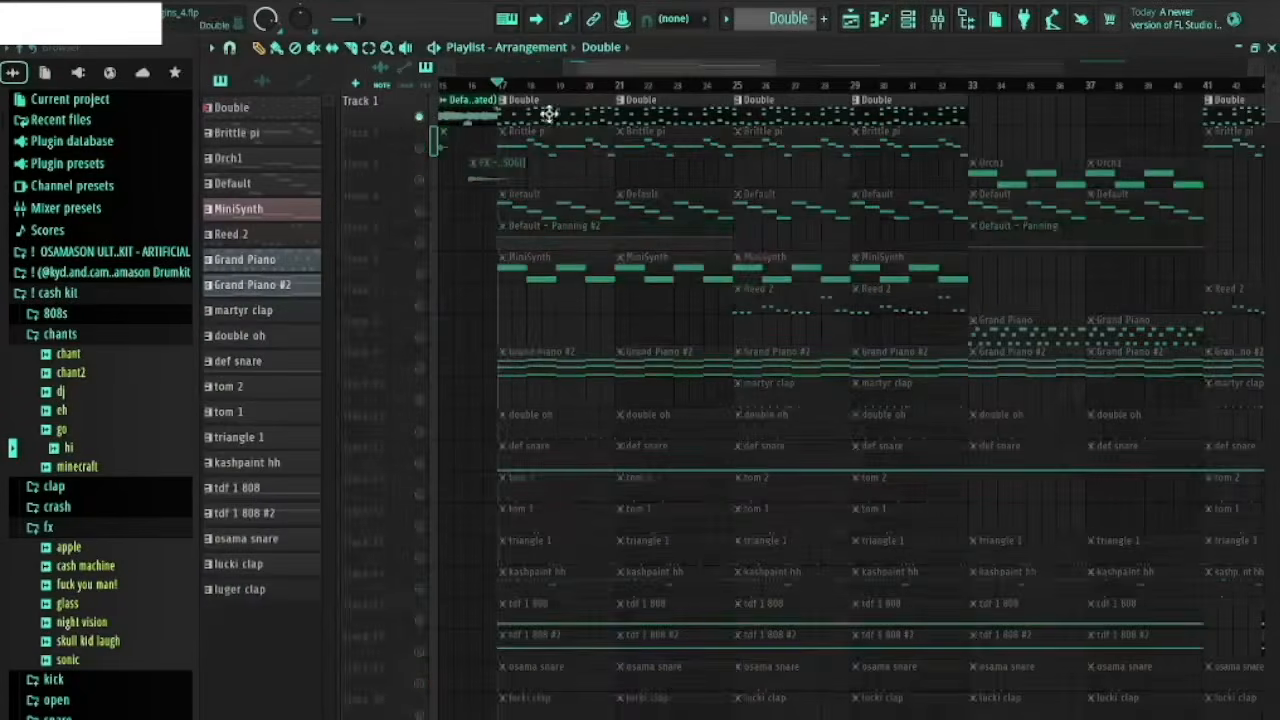
pyautogui.doubleClick(545, 116)
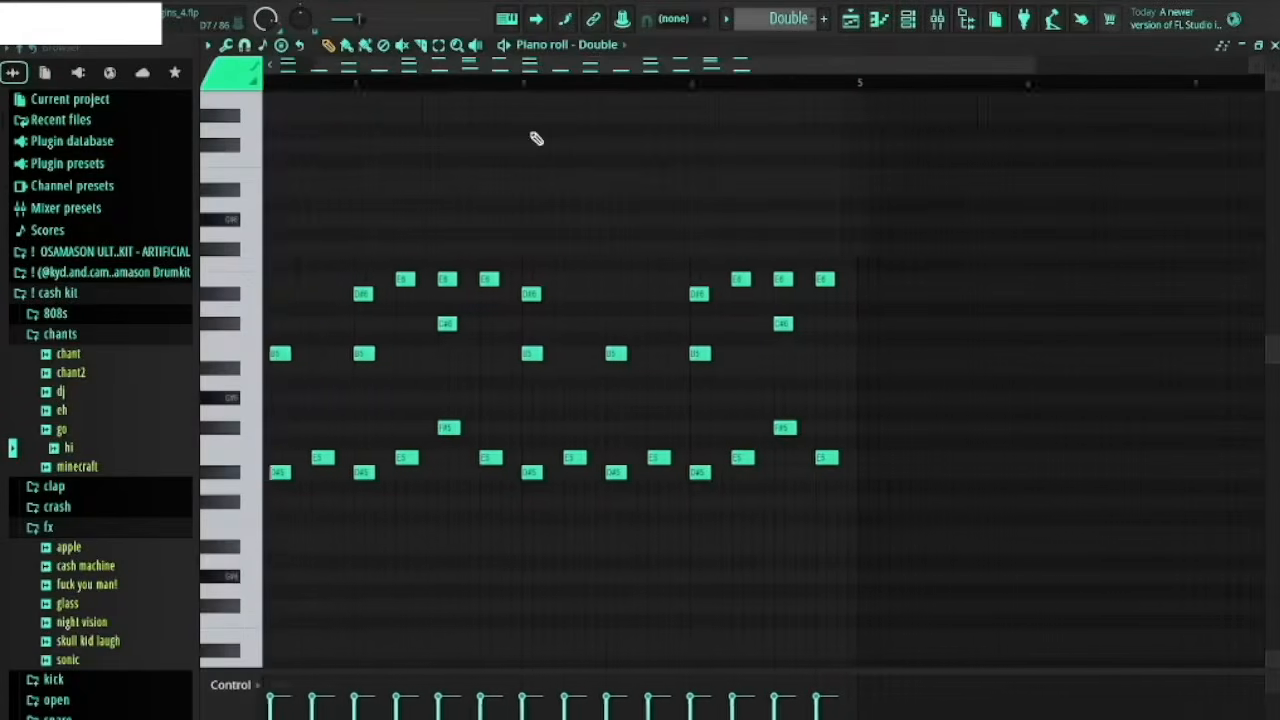
pyautogui.hscroll(-2, 537, 138)
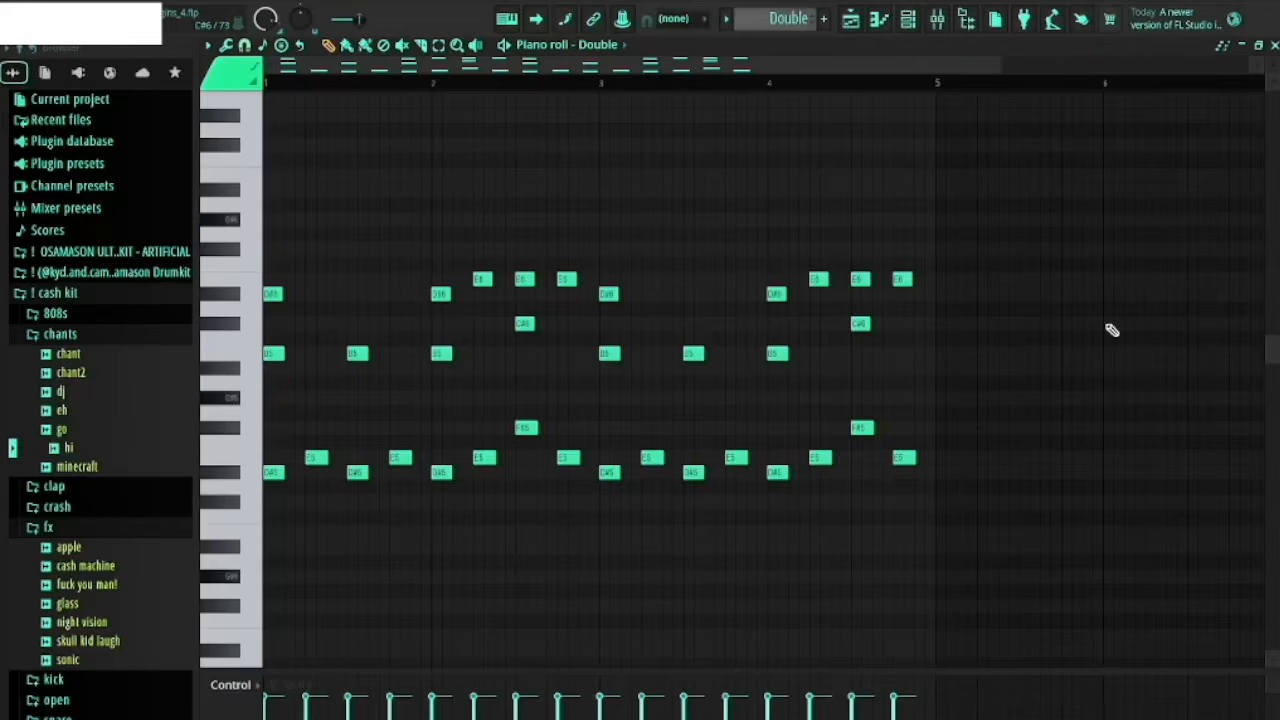
pyautogui.press('space')
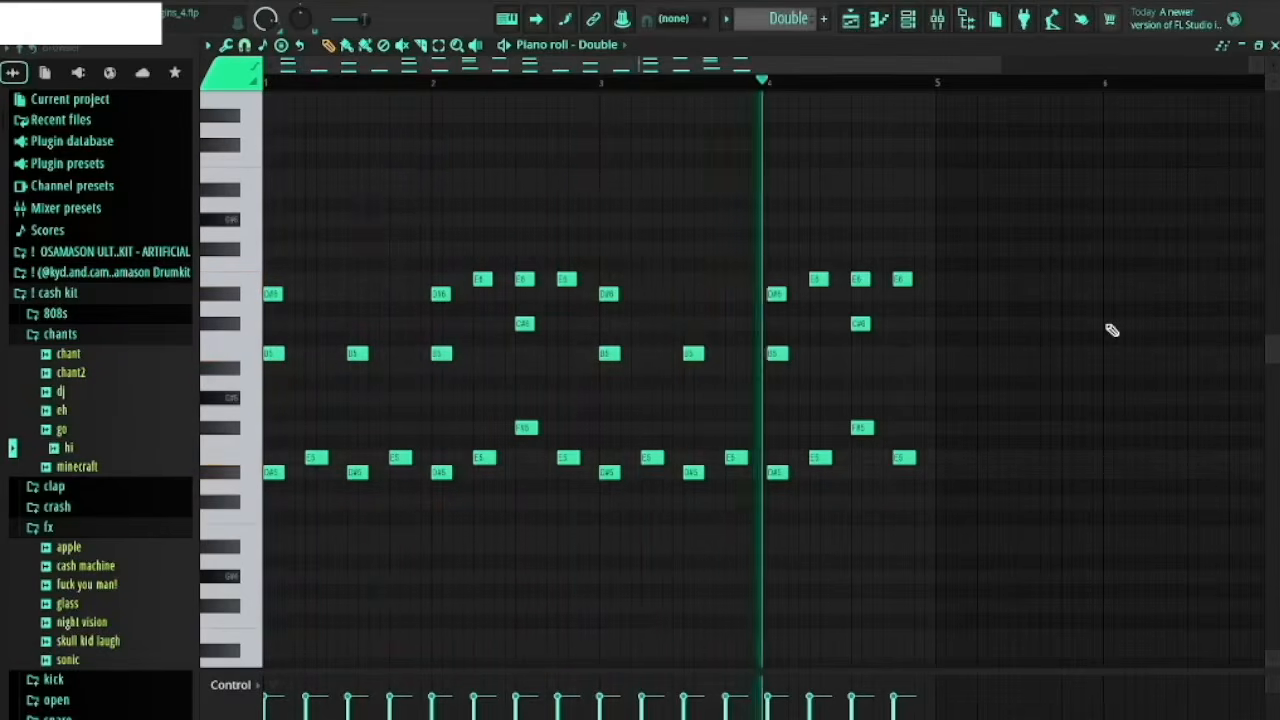
pyautogui.press('space')
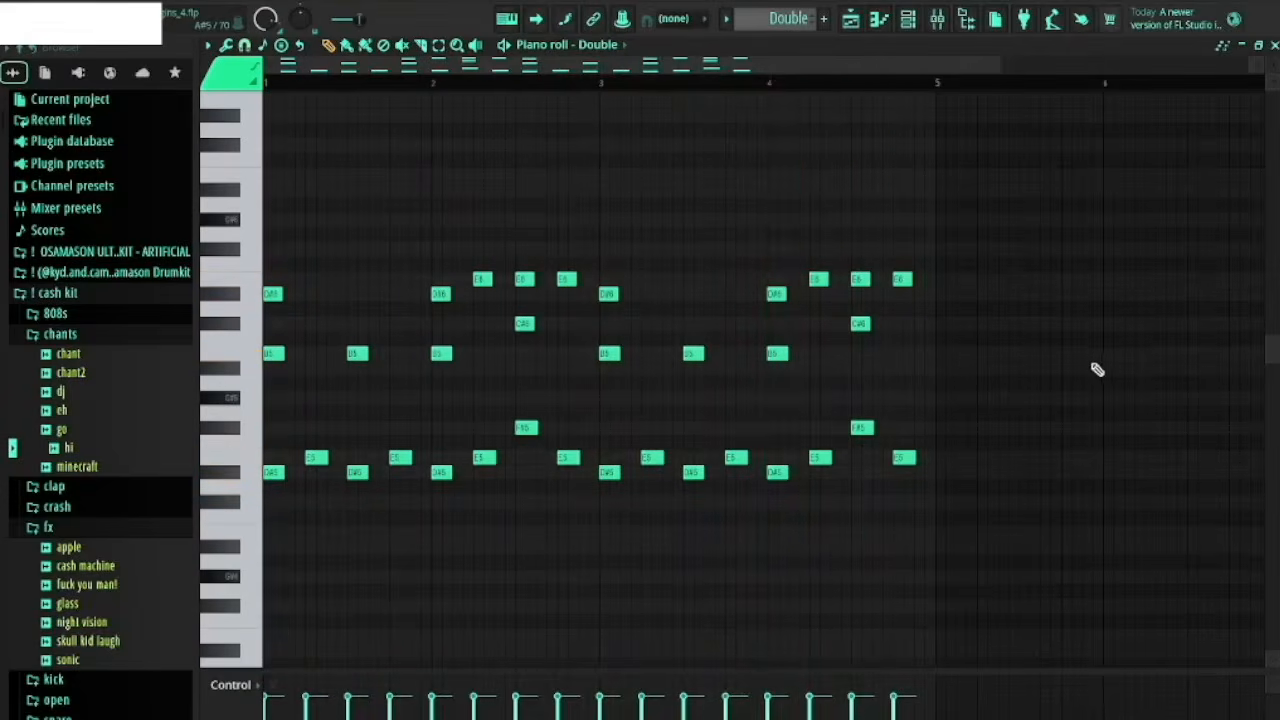
# Step: Examine the Fruity Delay 2 settings on the Double mixer track
pyautogui.click(940, 21)
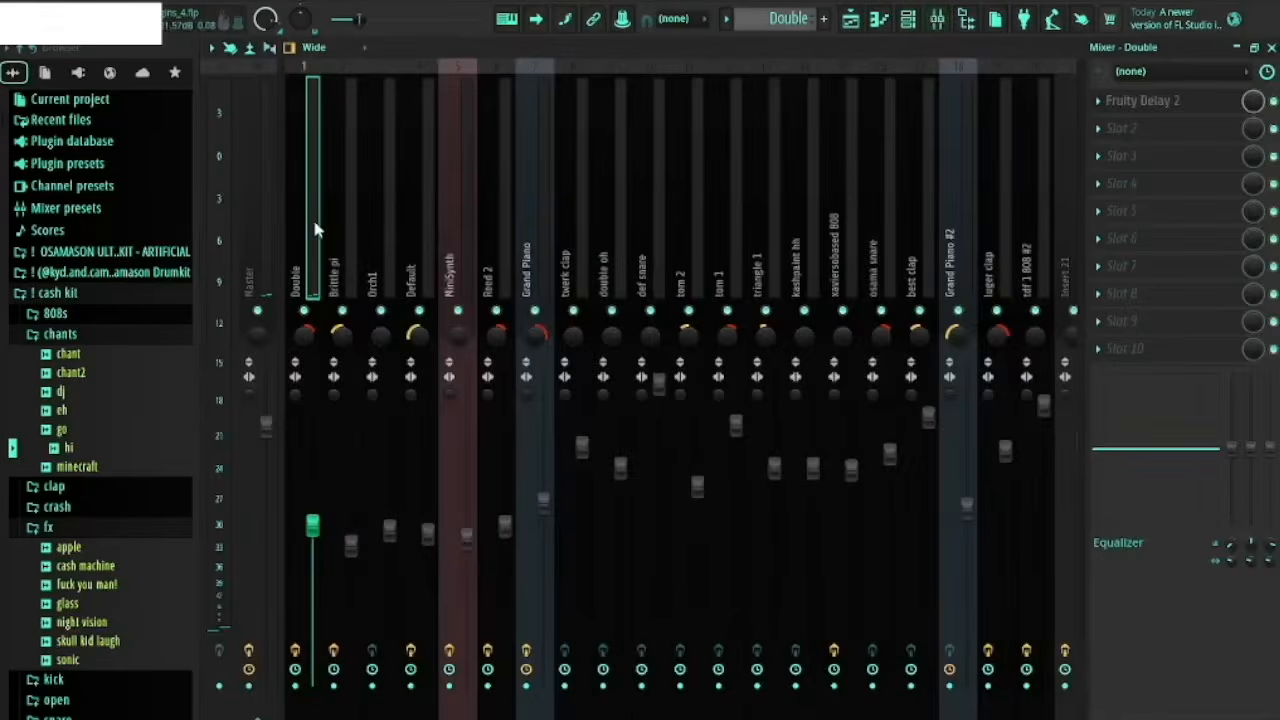
pyautogui.click(1165, 102)
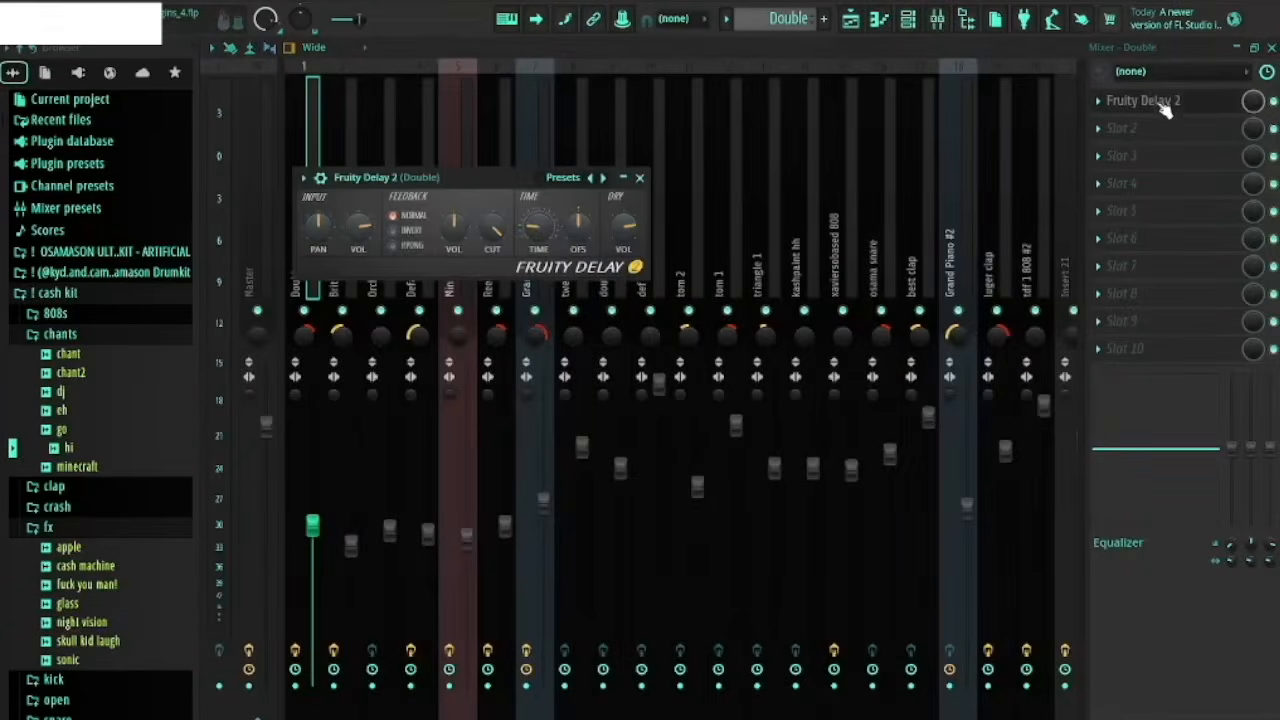
pyautogui.click(640, 178)
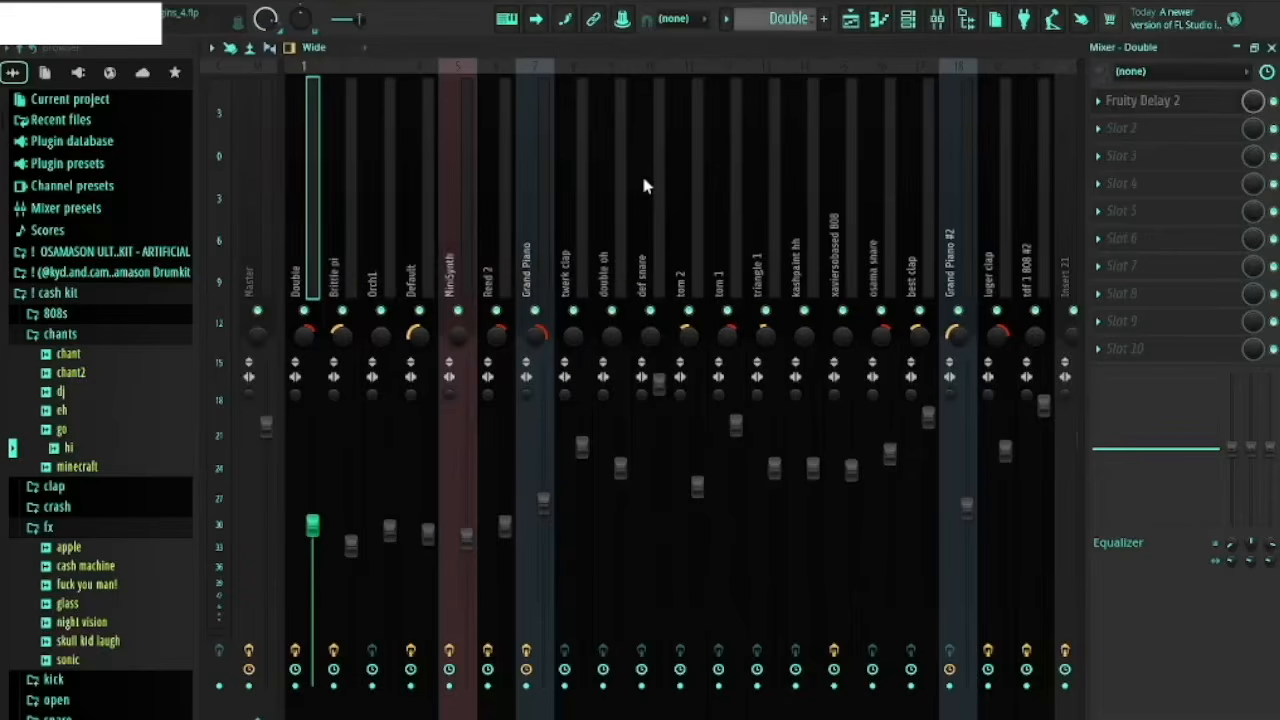
# Step: Check the effect slots of the other melody instruments' mixer tracks, including Default, and return to the playlist
pyautogui.click(343, 249)
pyautogui.click(377, 234)
pyautogui.click(448, 227)
pyautogui.click(430, 229)
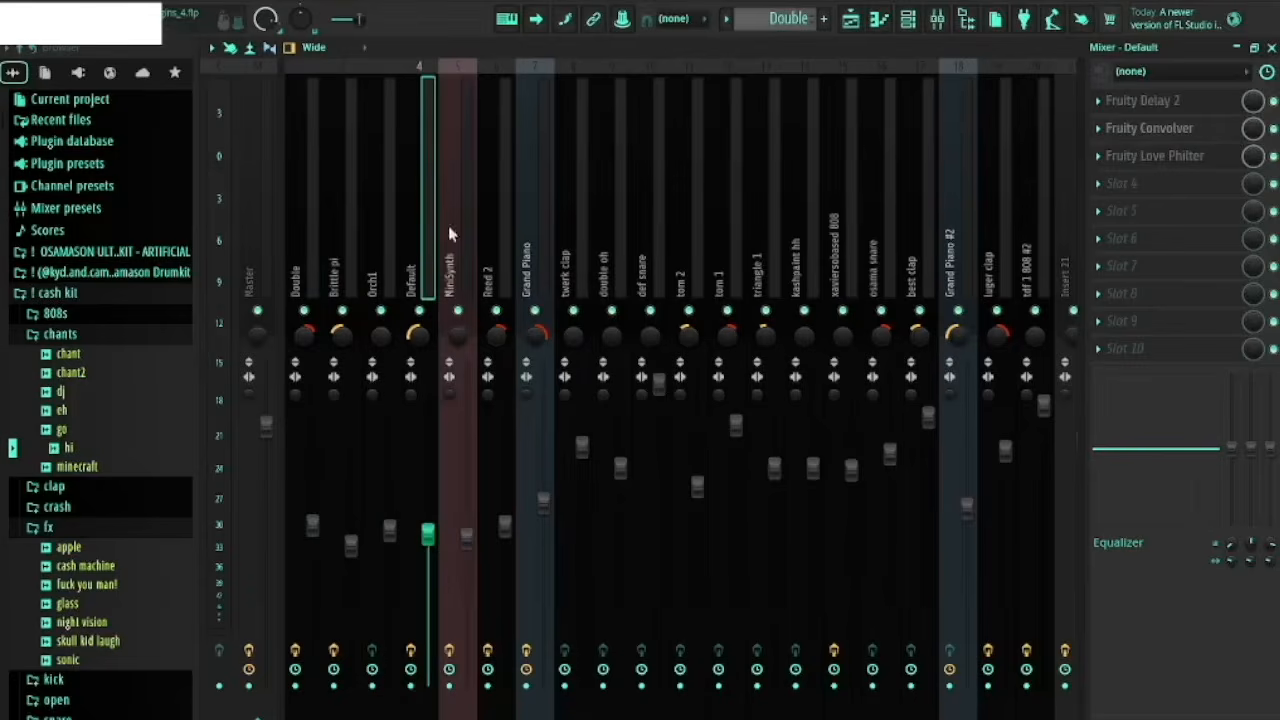
pyautogui.click(554, 237)
pyautogui.click(558, 230)
pyautogui.click(310, 257)
pyautogui.press('F7')
pyautogui.press('F5')
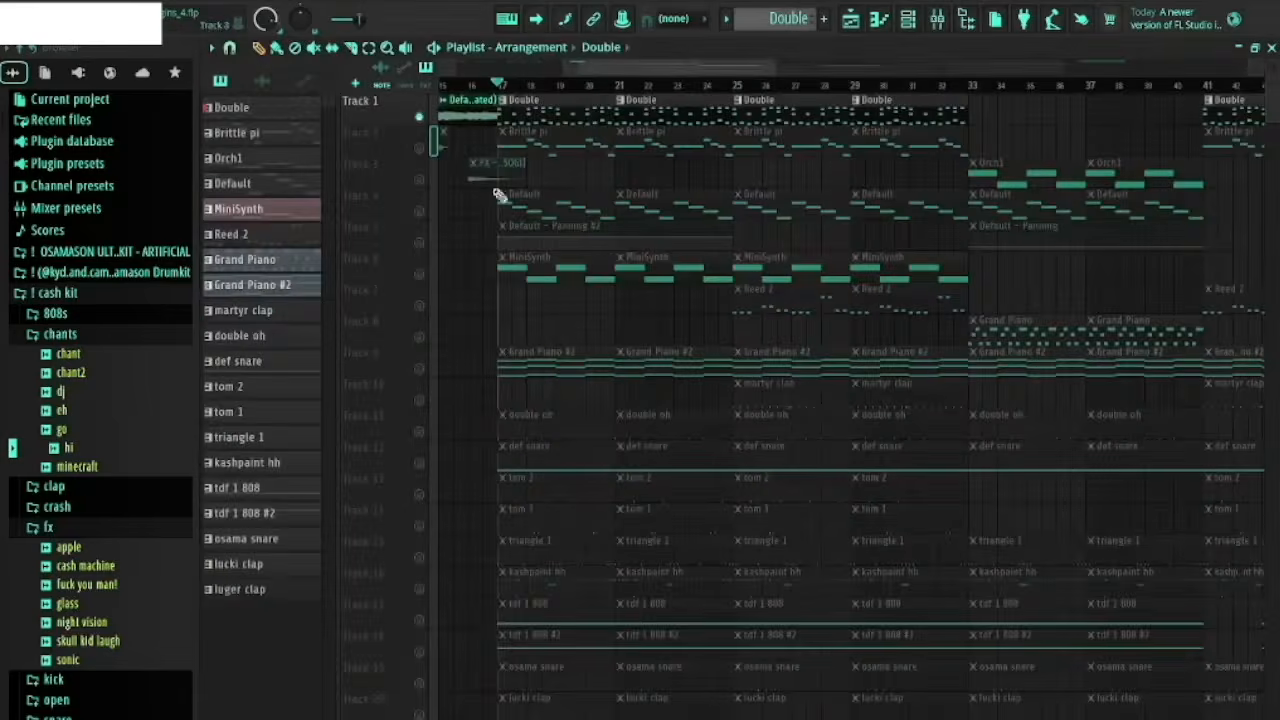
# Step: Solo Track 2 and play the Brittle pi pattern in the piano roll
pyautogui.rightClick(420, 149)
pyautogui.doubleClick(533, 143)
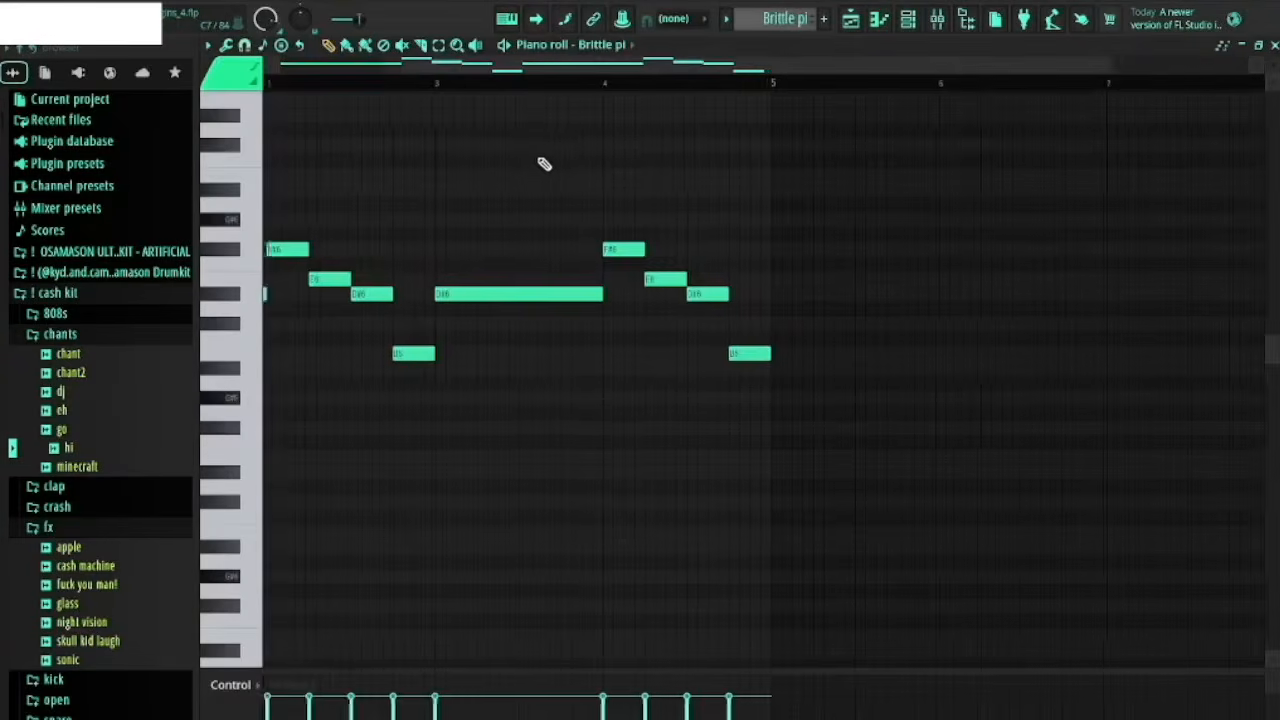
pyautogui.scroll(1, 830, 138)
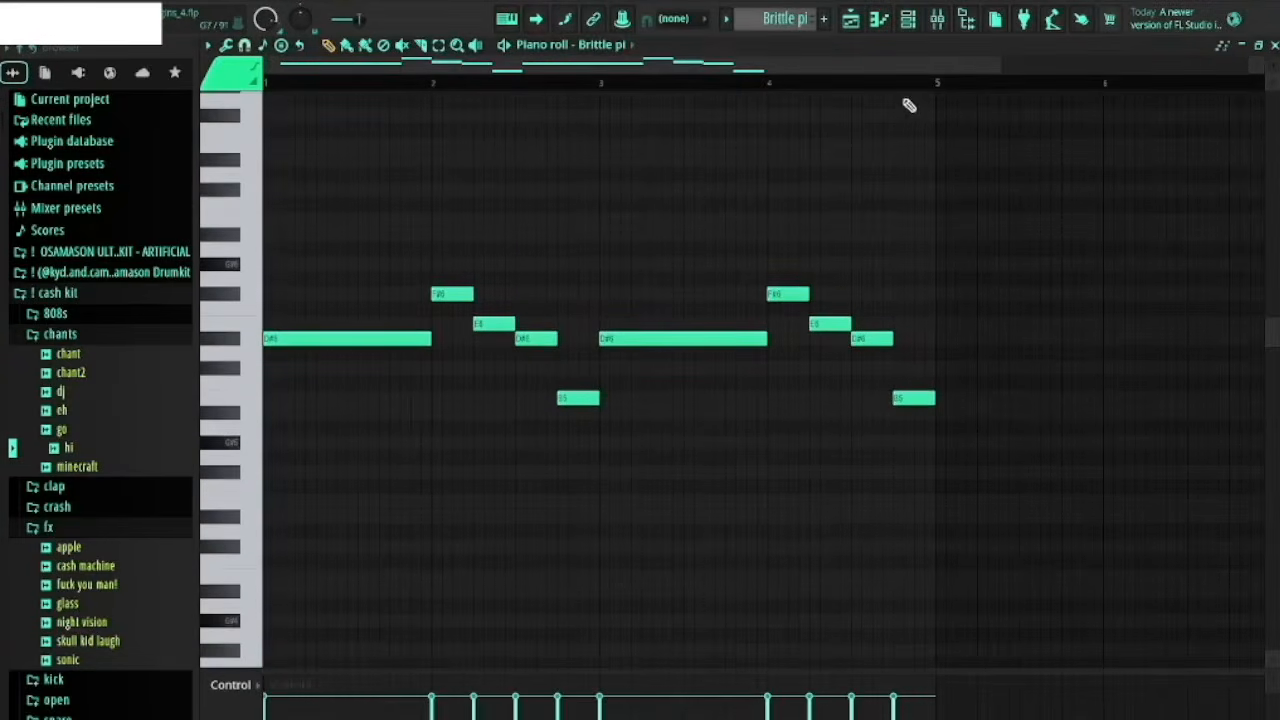
pyautogui.press('space')
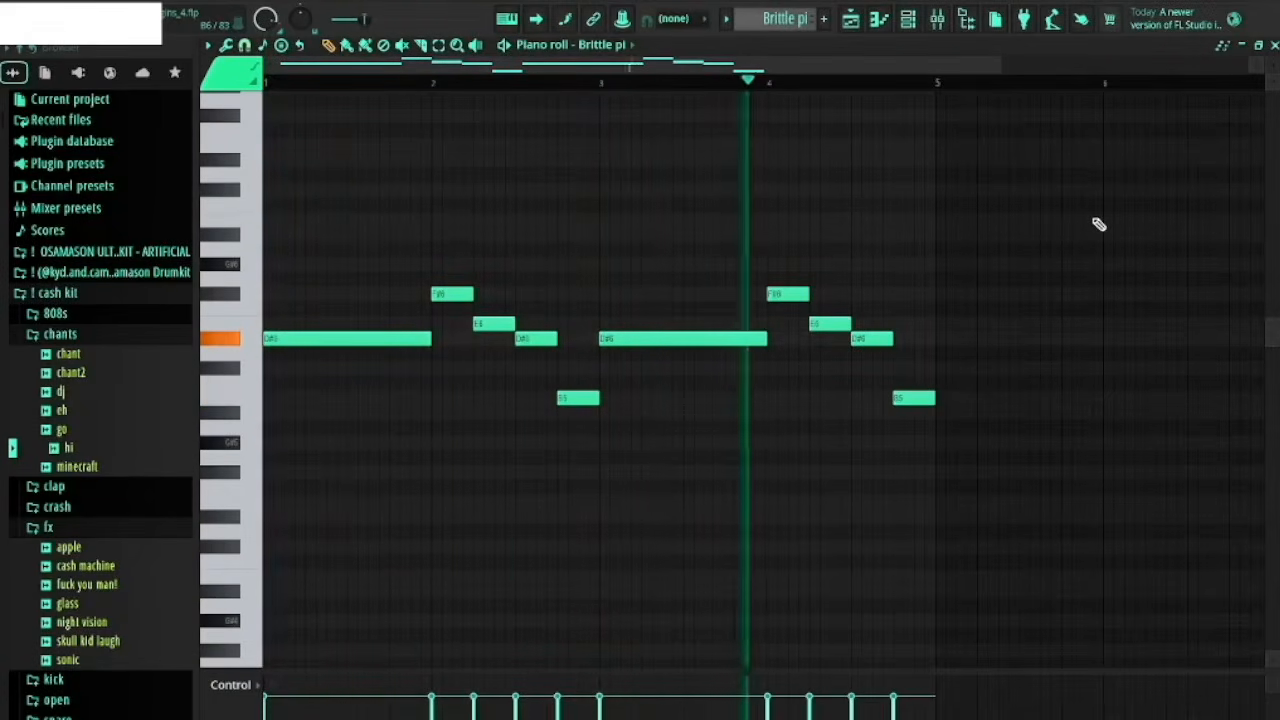
pyautogui.press('space')
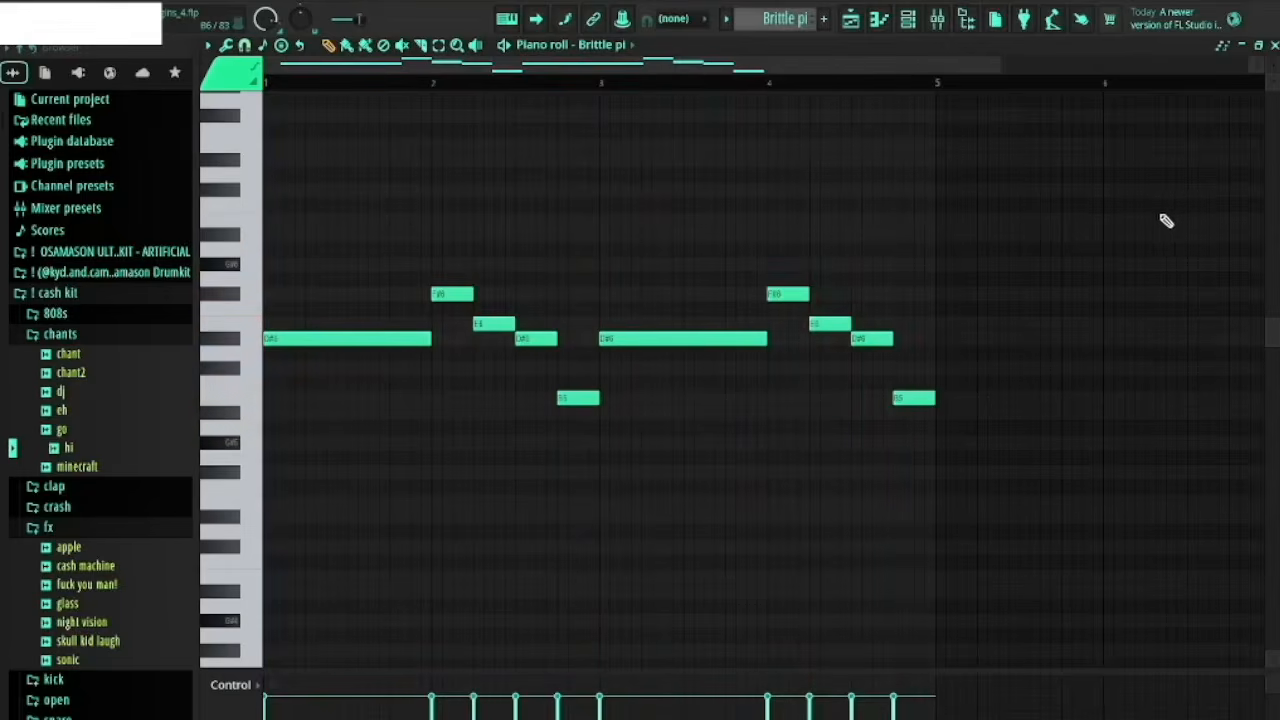
# Step: Open the Orch1 pattern at bar 33 in the piano roll to examine its notes
pyautogui.press('F5')
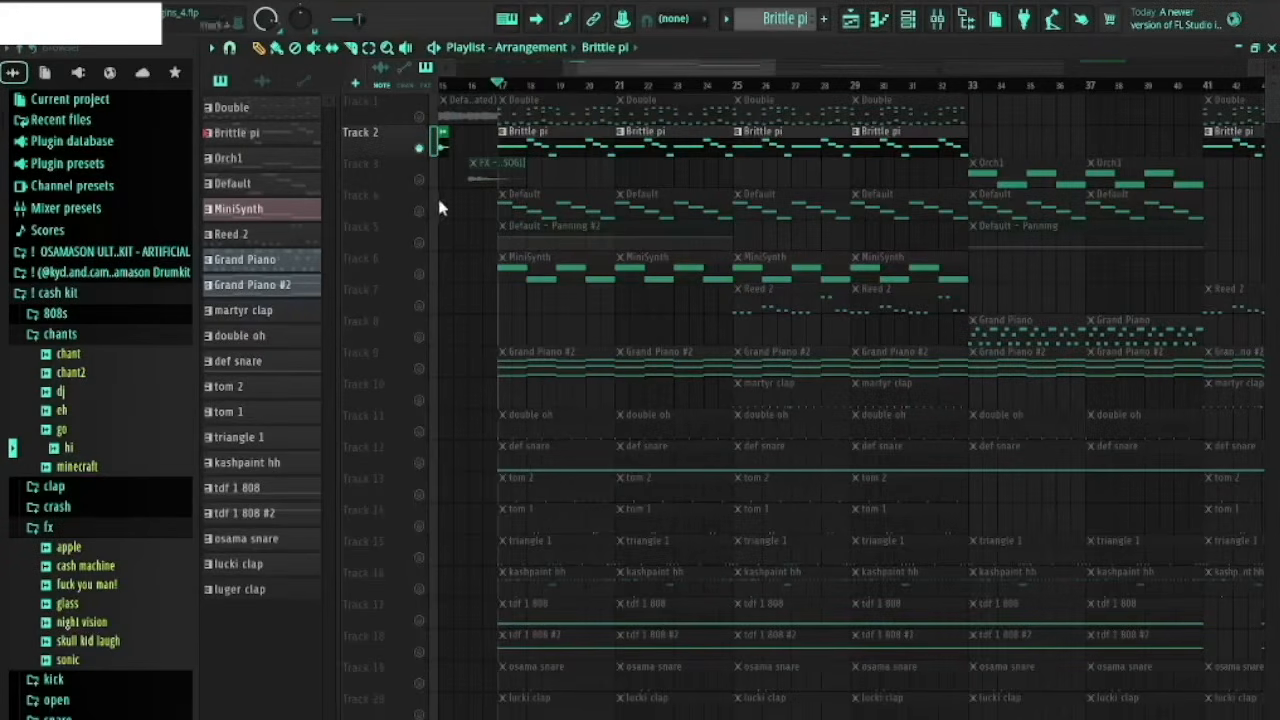
pyautogui.doubleClick(1008, 173)
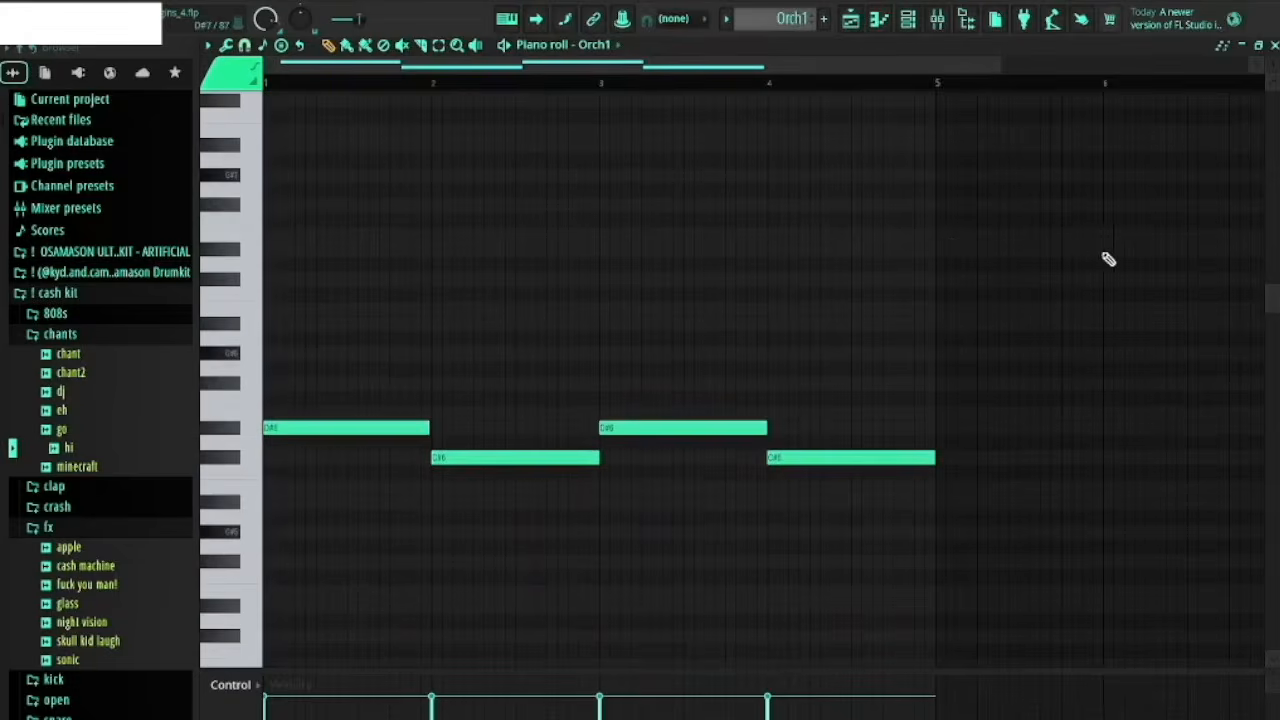
pyautogui.scroll(-1, 1100, 260)
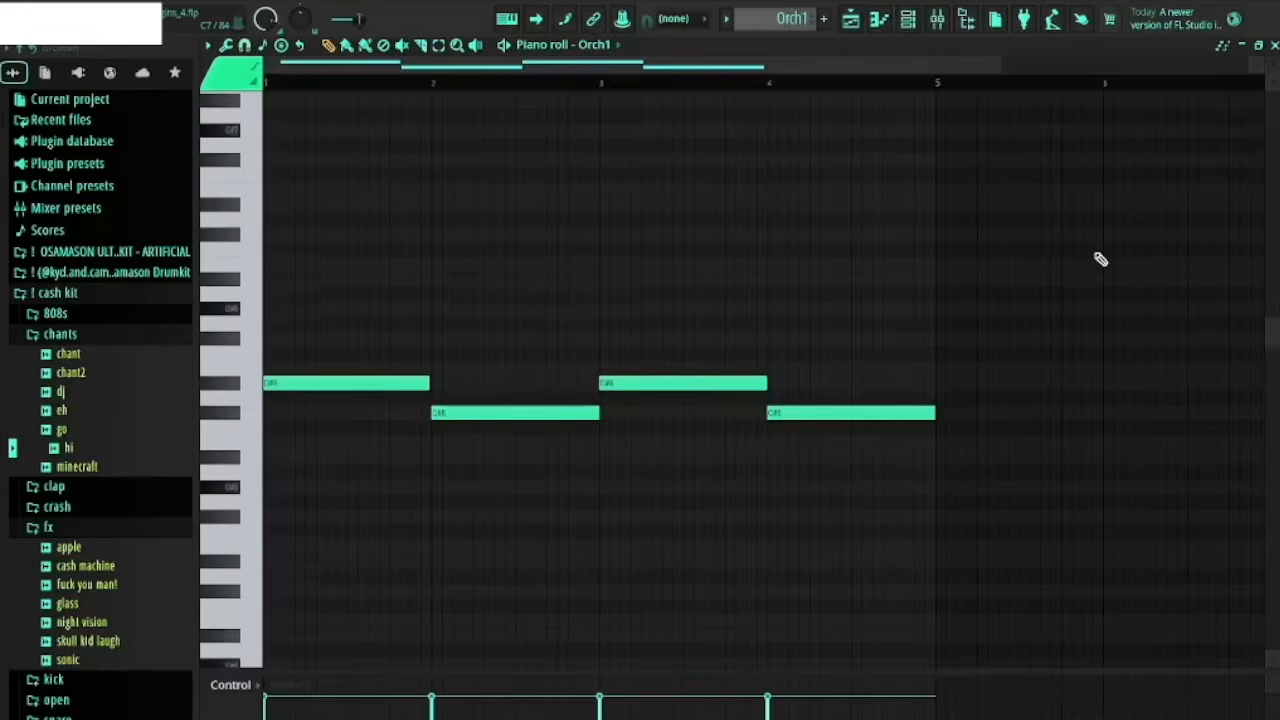
pyautogui.scroll(-3, 1100, 260)
pyautogui.scroll(2, 1100, 260)
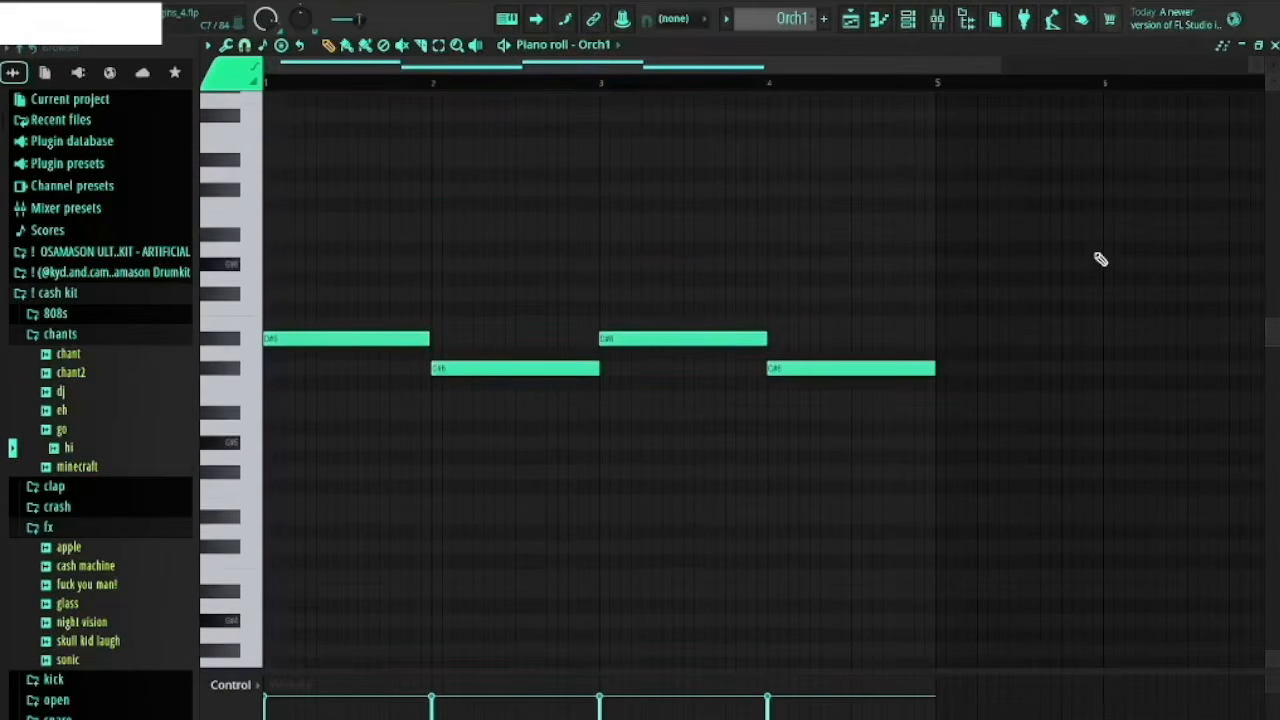
# Step: Solo Track 3 with the playlist position at bar 33 and play the Orch1 pattern in the piano roll
pyautogui.click(1273, 45)
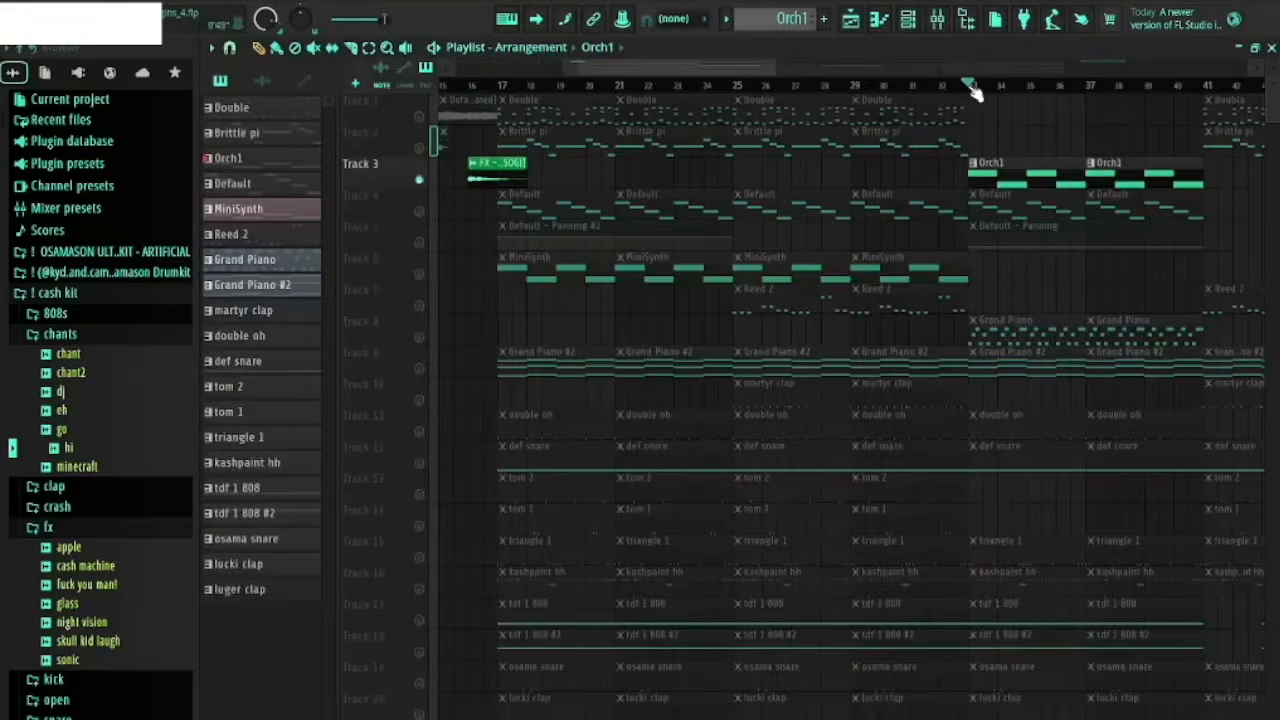
pyautogui.doubleClick(1007, 173)
pyautogui.press('space')
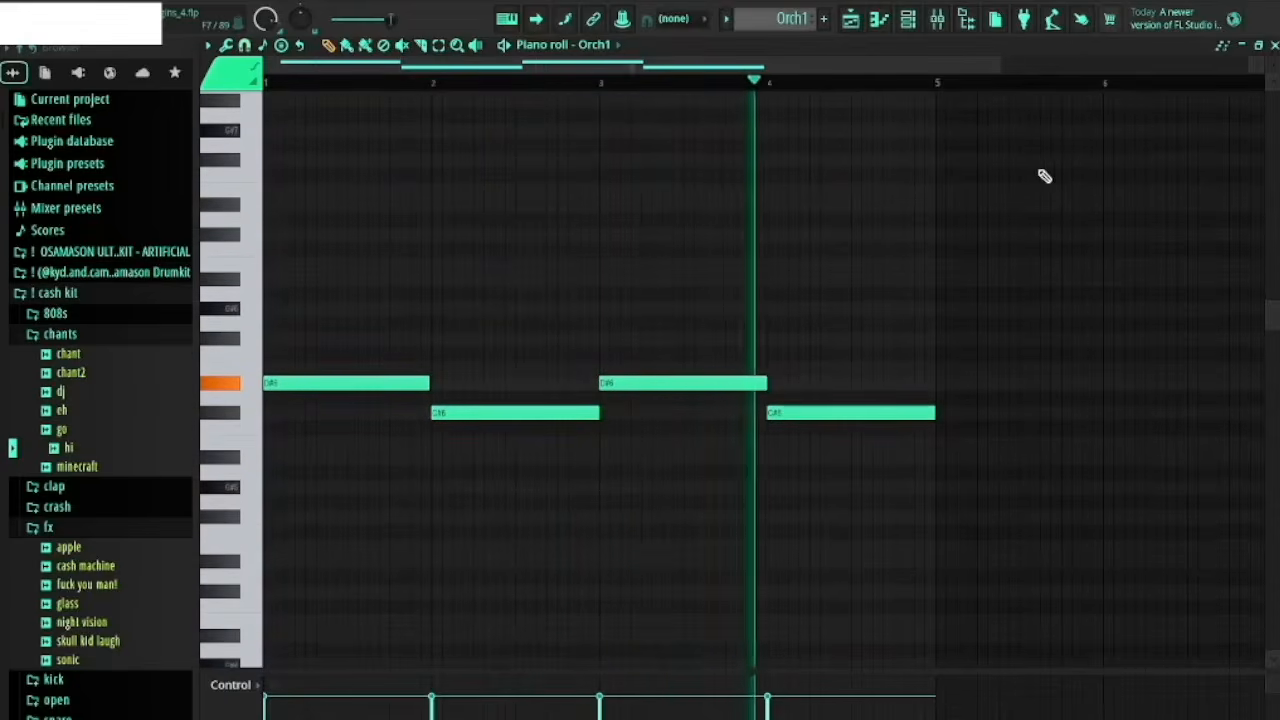
# Step: Open the Orch1 channel's SimSynth to examine its oscillator settings, and close it
pyautogui.click(909, 21)
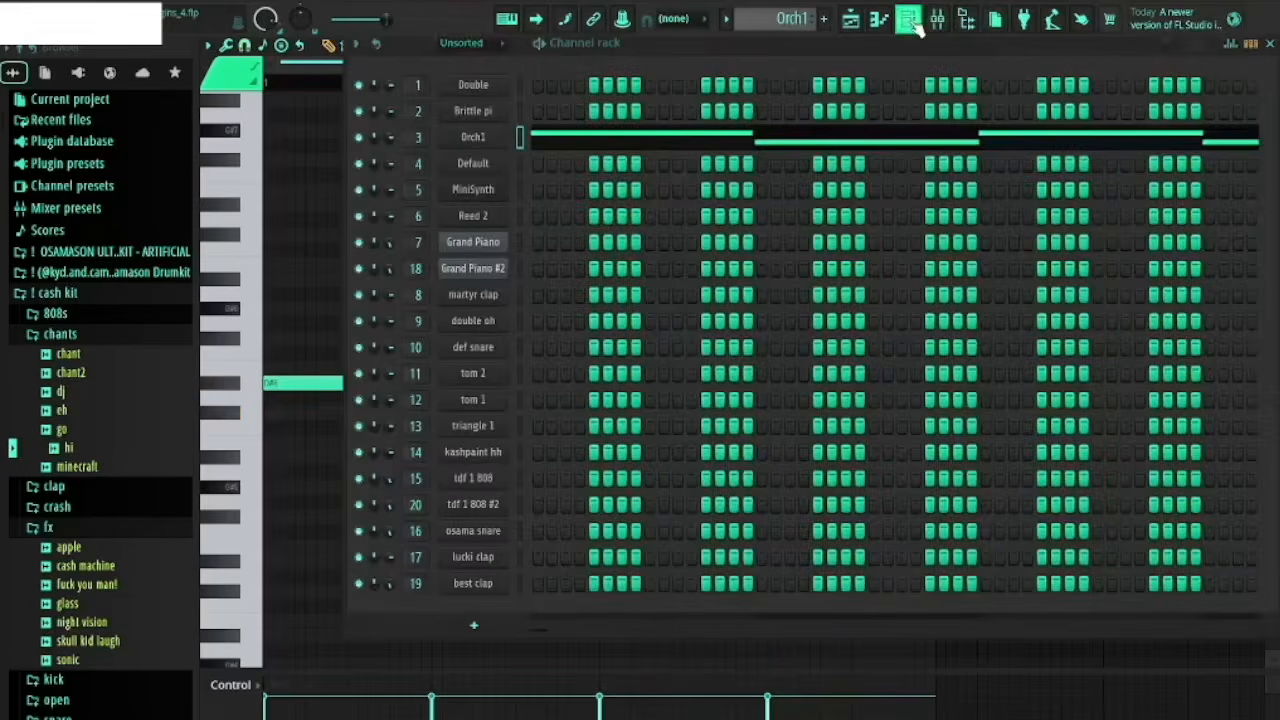
pyautogui.click(484, 137)
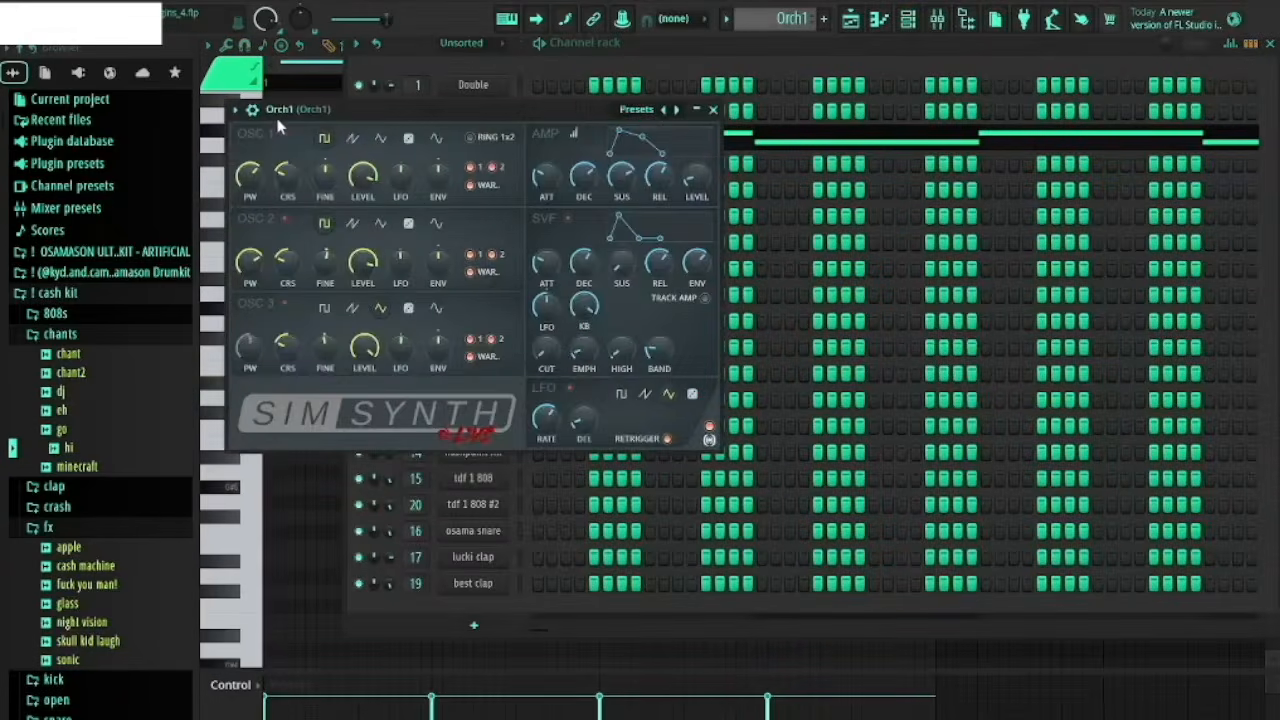
pyautogui.click(380, 308)
pyautogui.press('Escape')
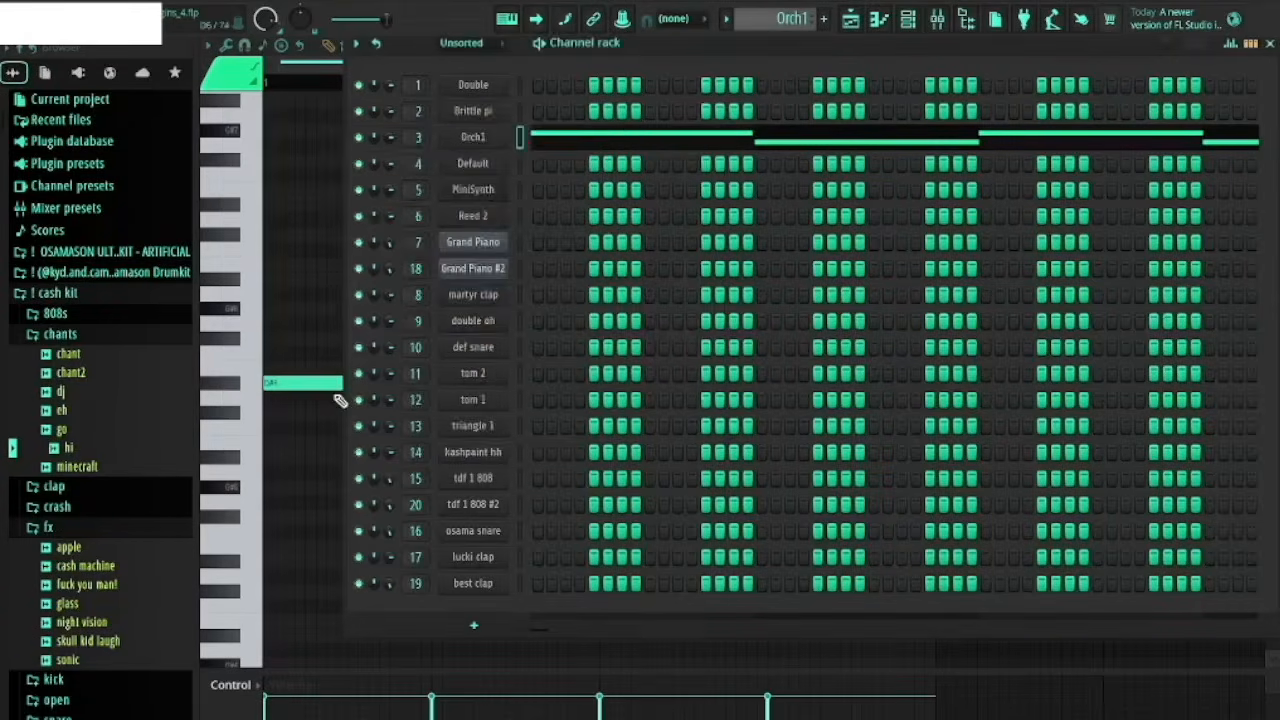
pyautogui.press('Escape')
# Step: Unmute Track 4 alongside Track 3 and set the playlist's playback position to bar 21
pyautogui.click(936, 22)
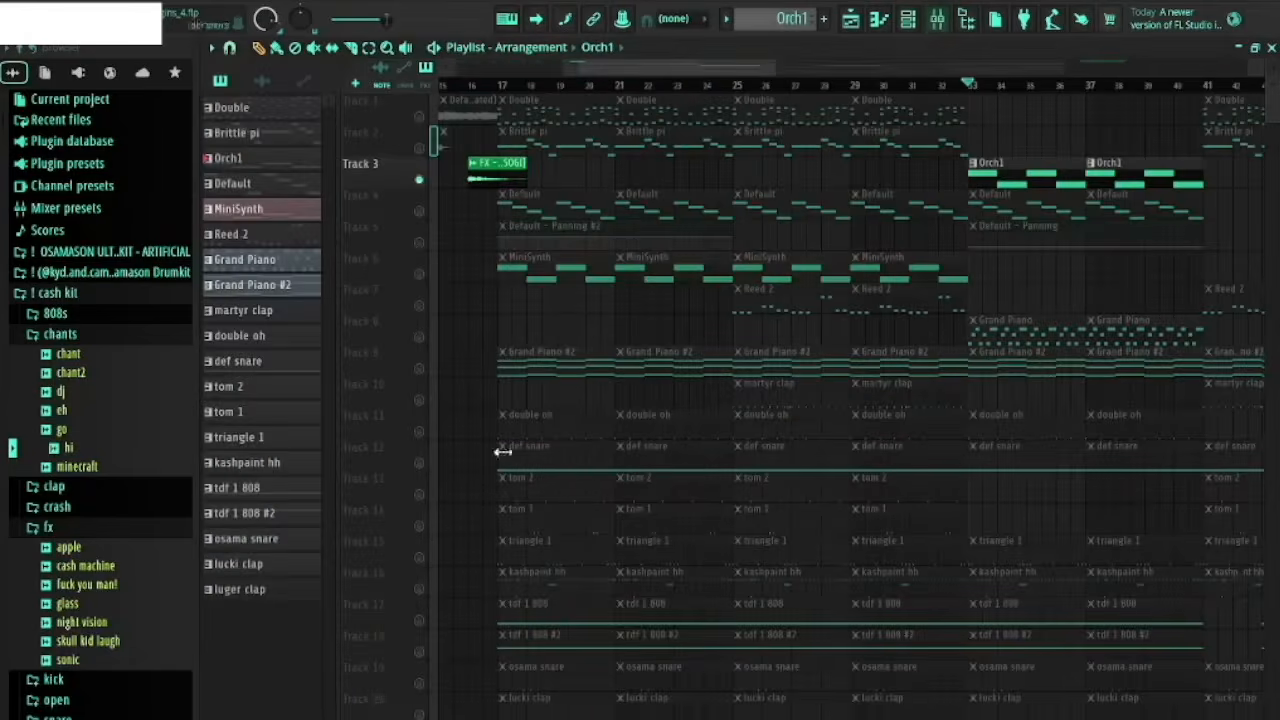
pyautogui.click(419, 211)
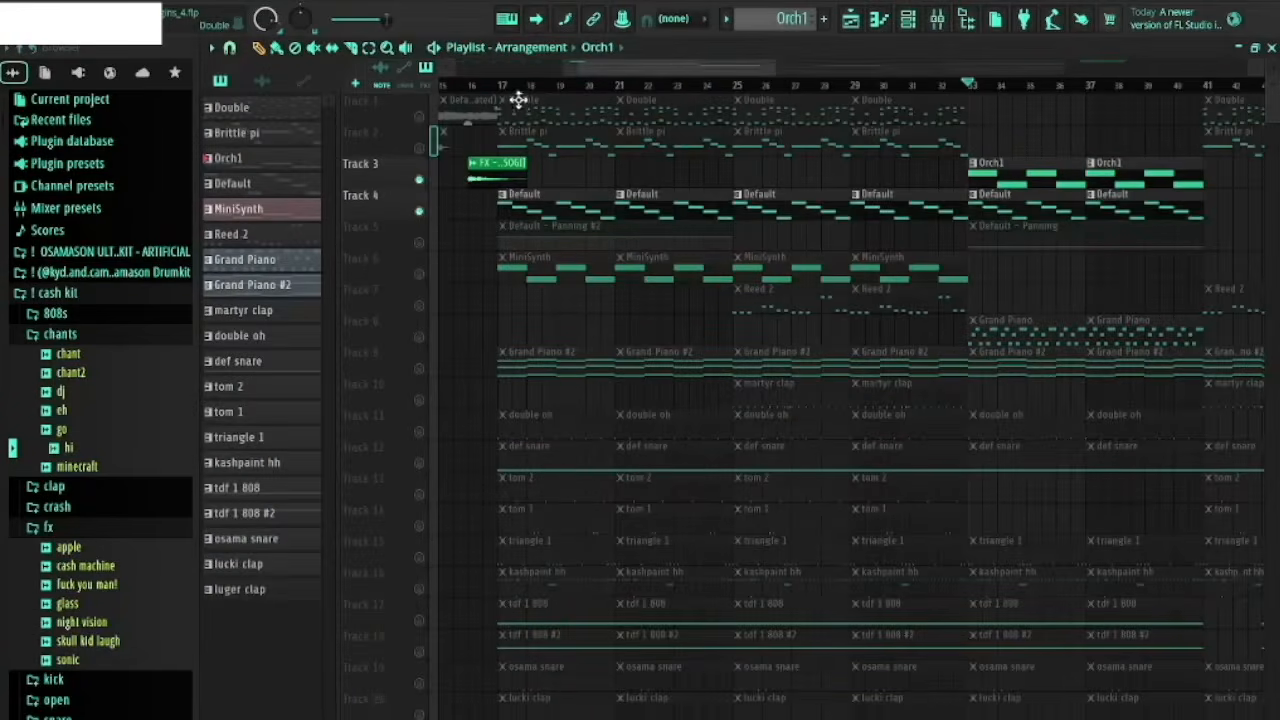
pyautogui.click(615, 84)
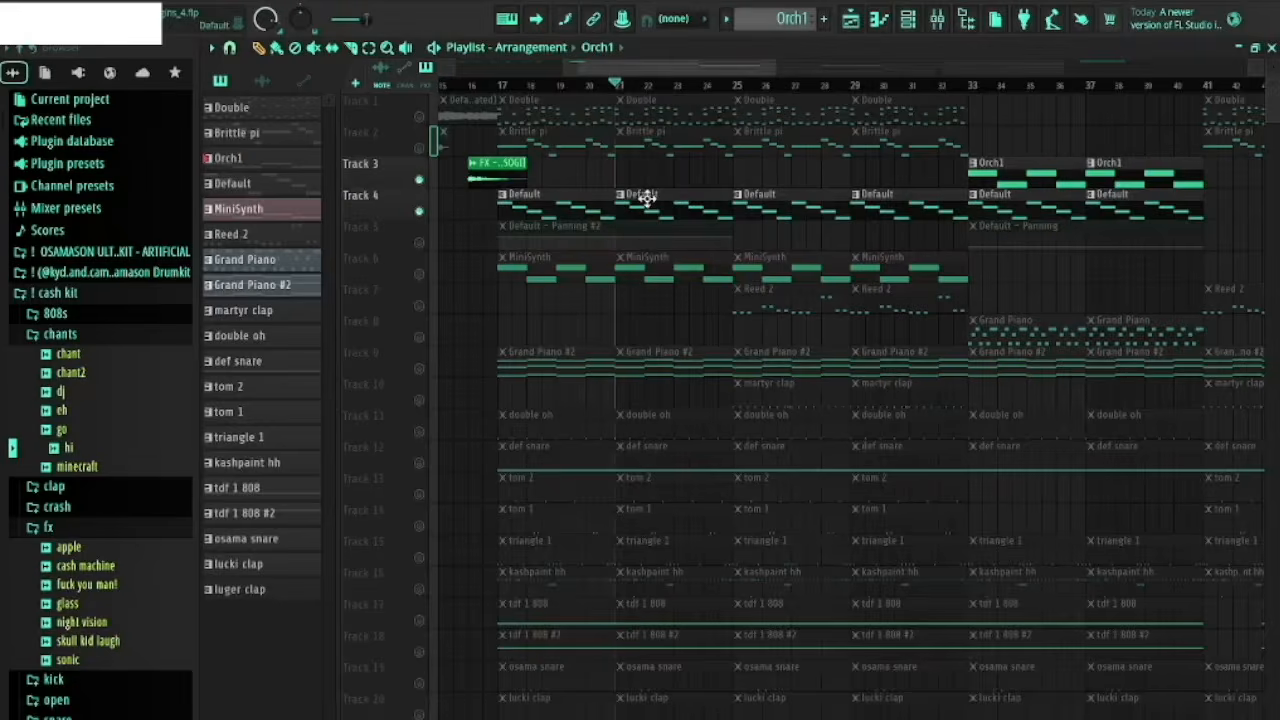
# Step: Open the Default pattern's notes in the piano roll and examine the channel's 3x Osc settings
pyautogui.doubleClick(648, 199)
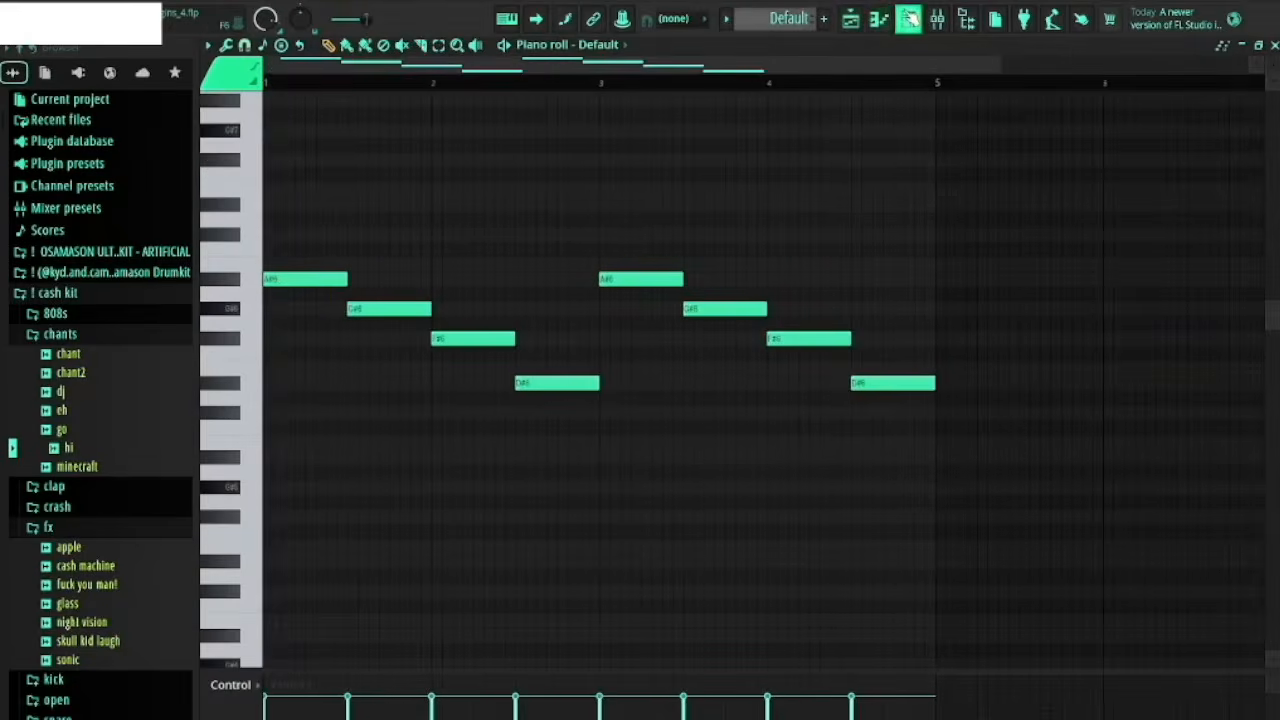
pyautogui.click(876, 18)
pyautogui.click(487, 163)
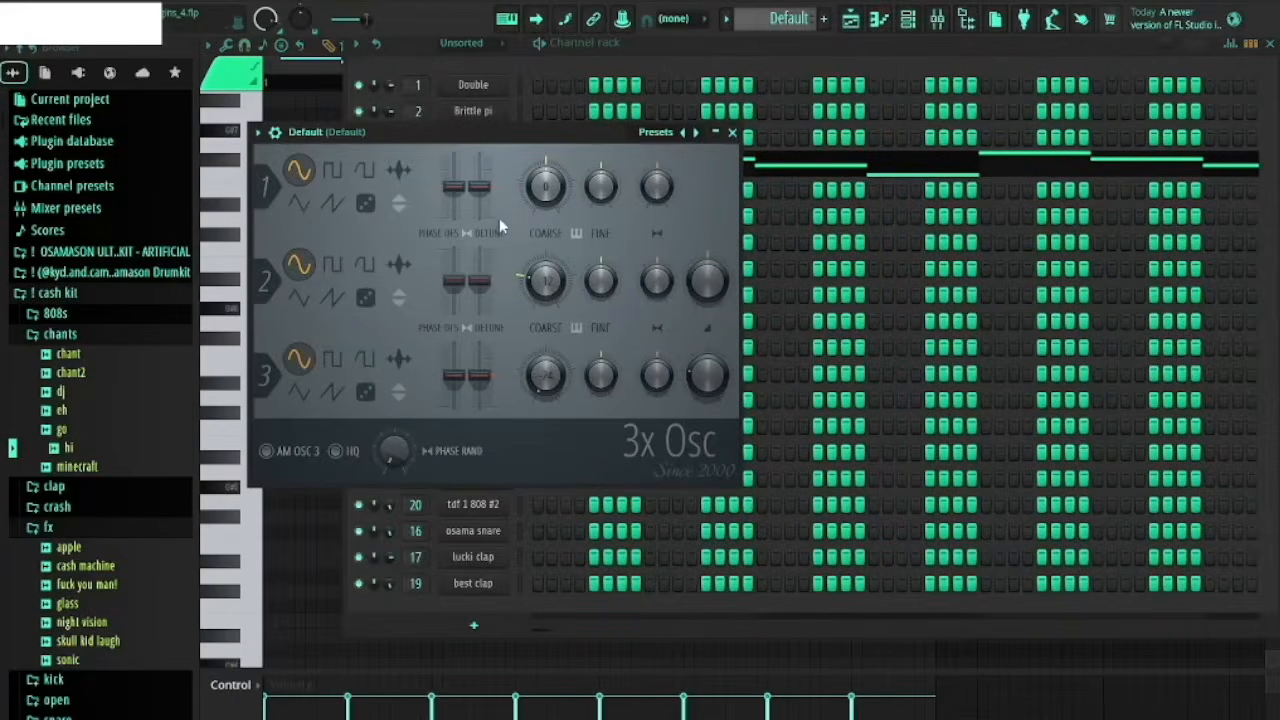
pyautogui.press('Escape')
pyautogui.press('Escape')
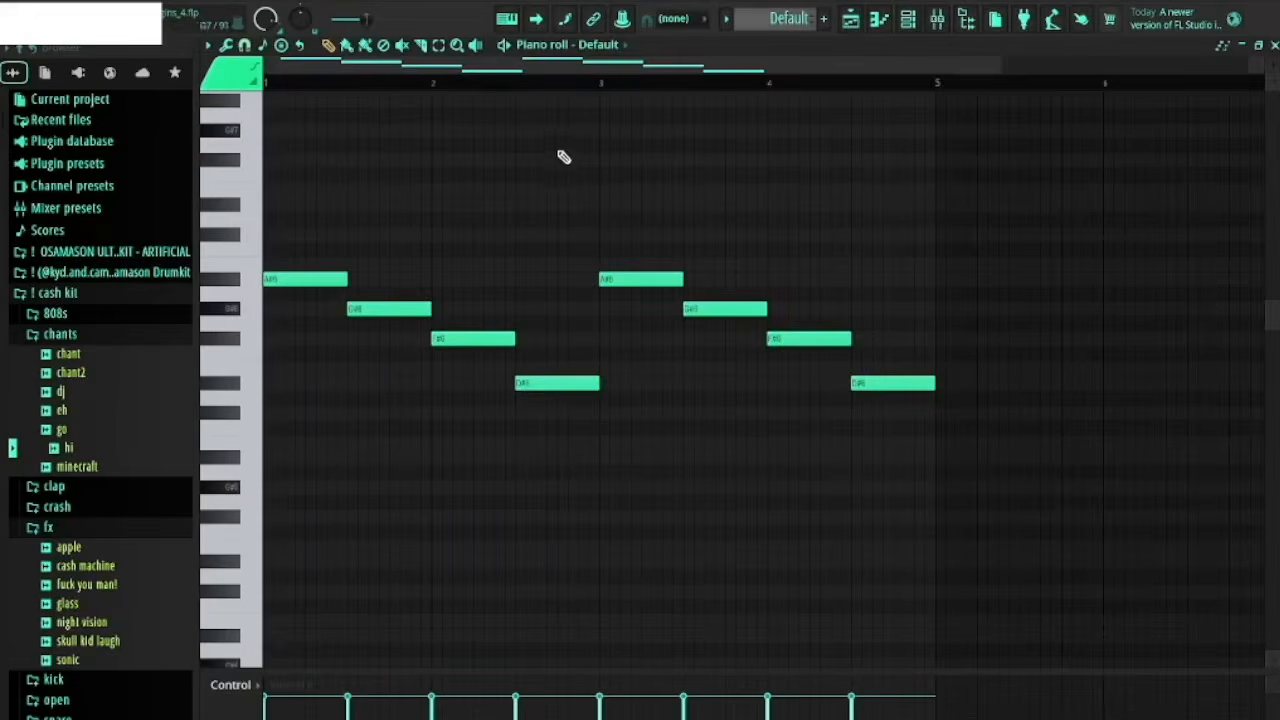
# Step: Play the Default pattern in the piano roll and stop playback
pyautogui.scroll(1, 563, 156)
pyautogui.press('space')
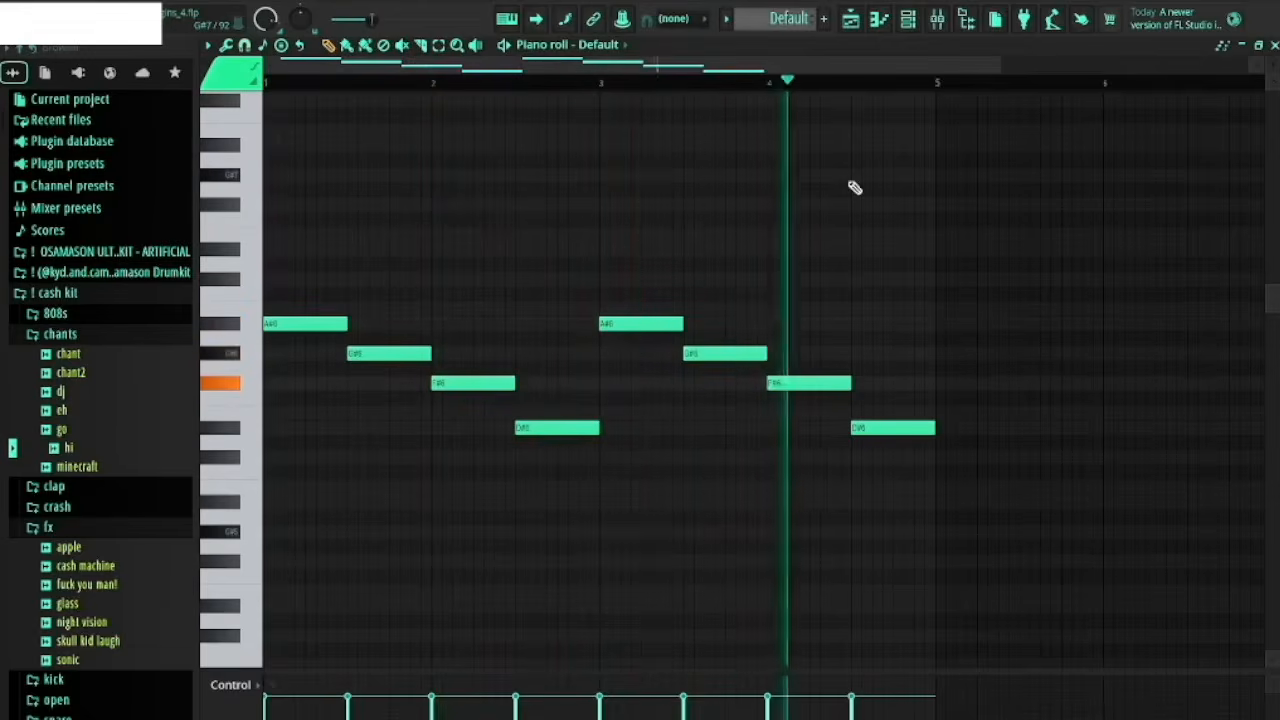
pyautogui.press('space')
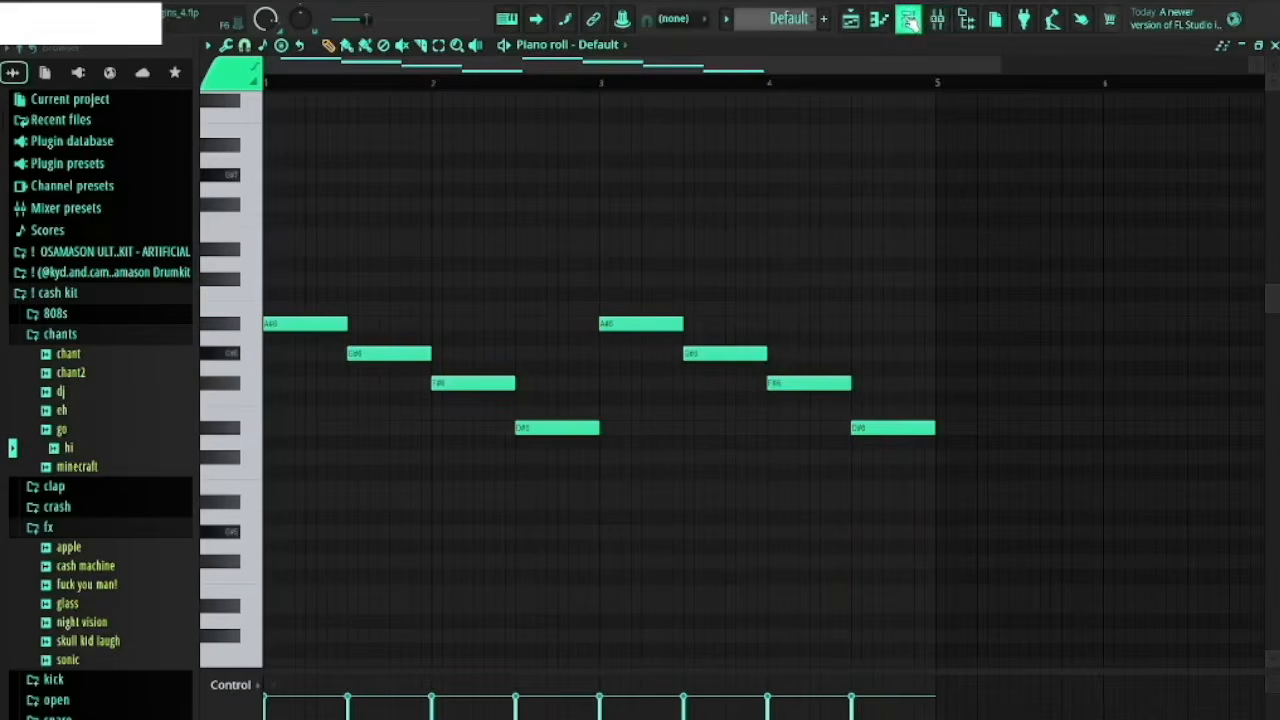
# Step: Examine the Fruity Delay 2, Fruity Convolver and Fruity Love Philter effects on the Default mixer track, and close them
pyautogui.click(940, 20)
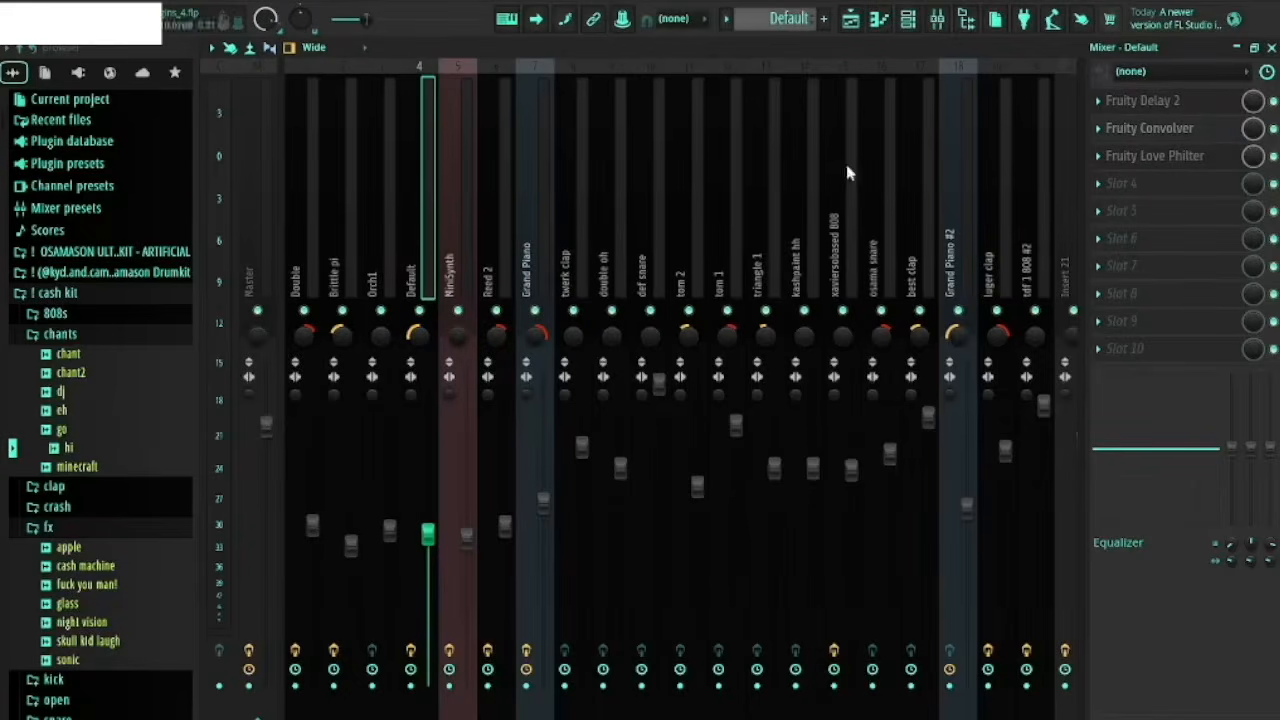
pyautogui.click(1158, 102)
pyautogui.click(594, 132)
pyautogui.click(1147, 132)
pyautogui.click(917, 176)
pyautogui.click(1148, 157)
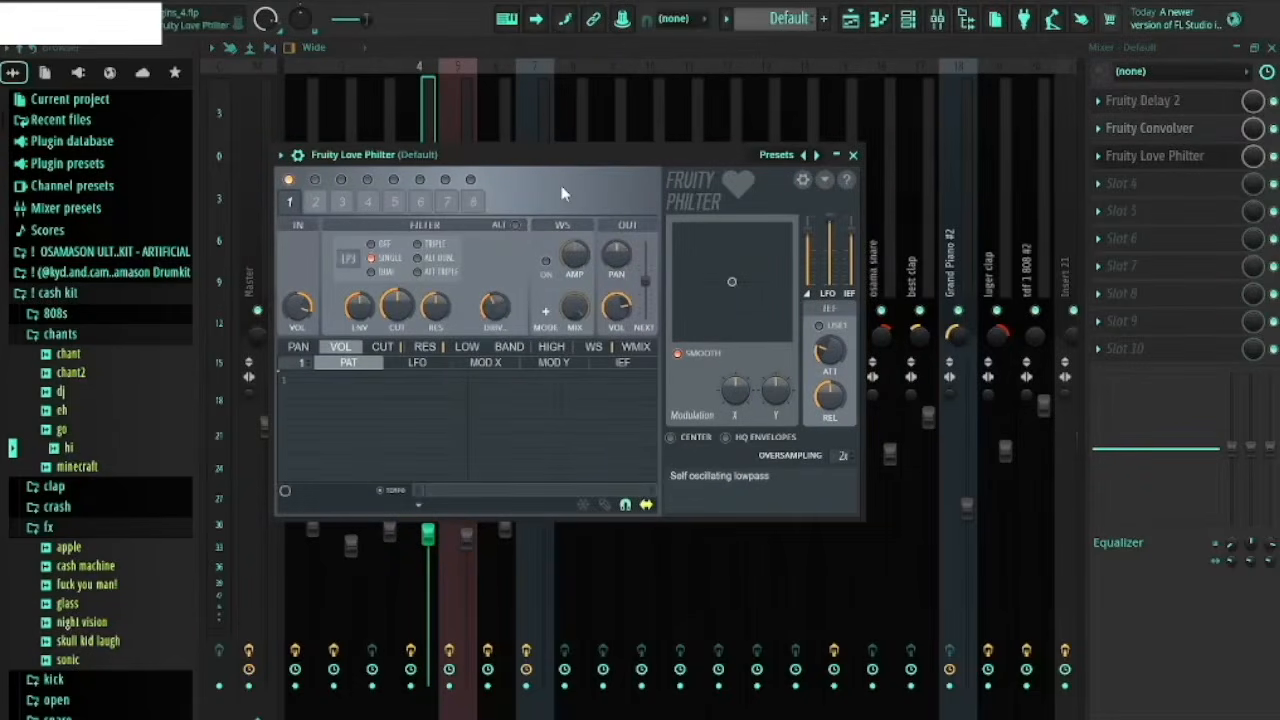
pyautogui.press('Escape')
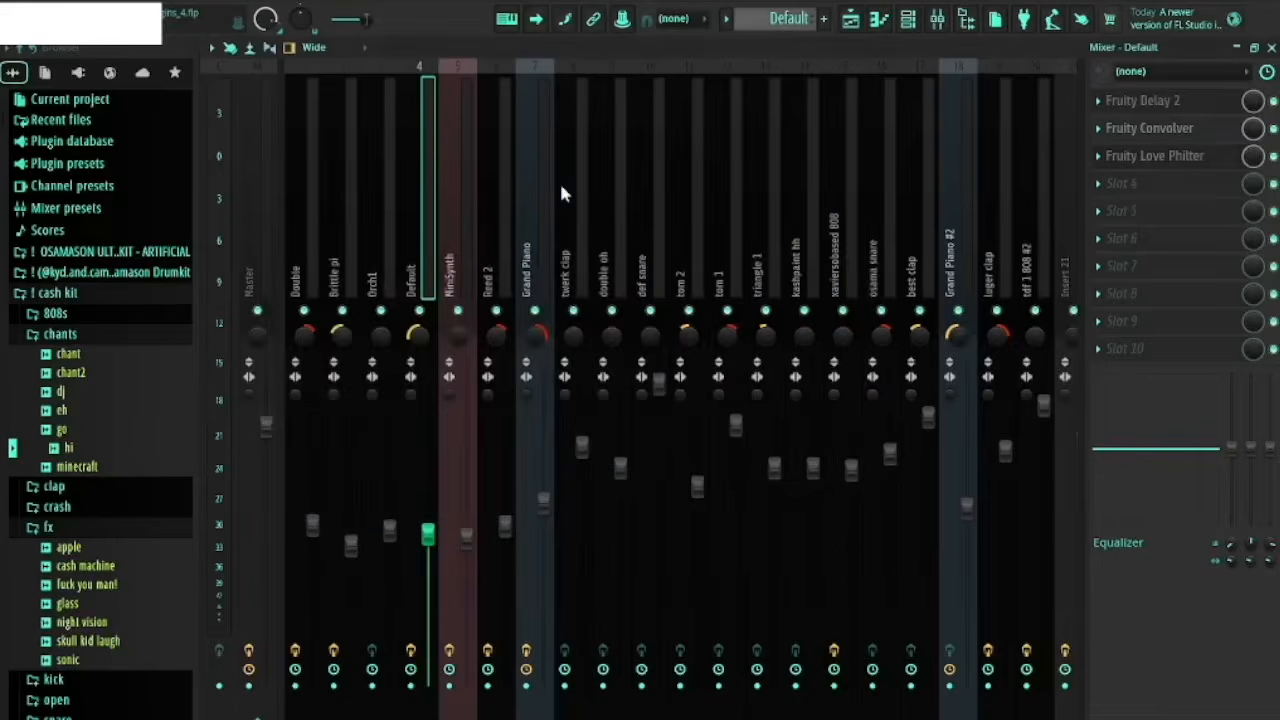
# Step: Solo Track 6 in the playlist and play the MiniSynth pattern in the piano roll
pyautogui.press('F7')
pyautogui.press('F5')
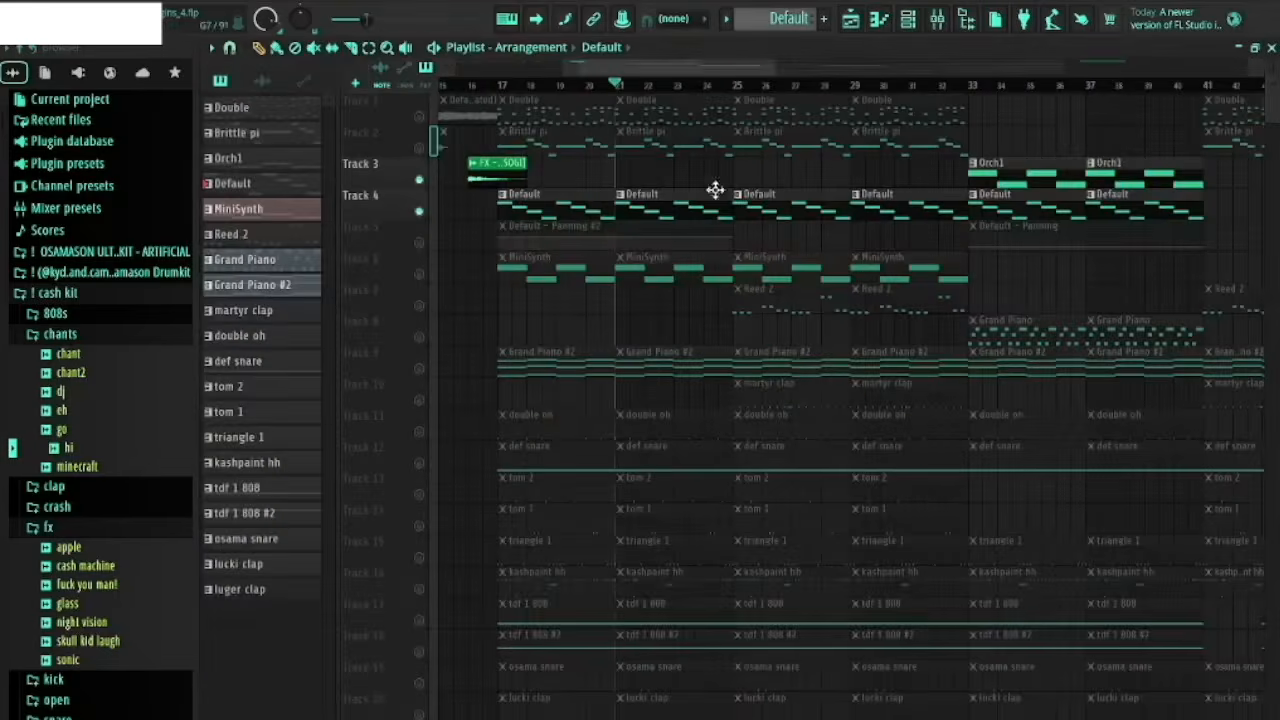
pyautogui.rightClick(420, 274)
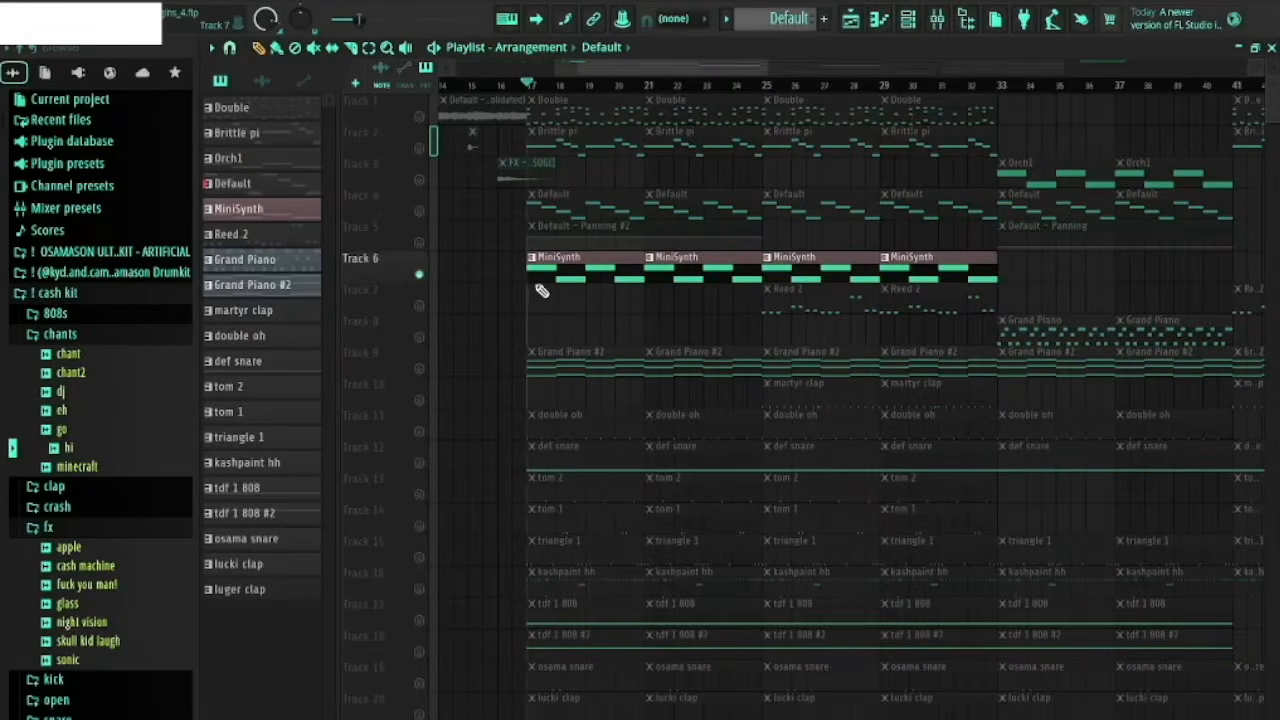
pyautogui.doubleClick(584, 270)
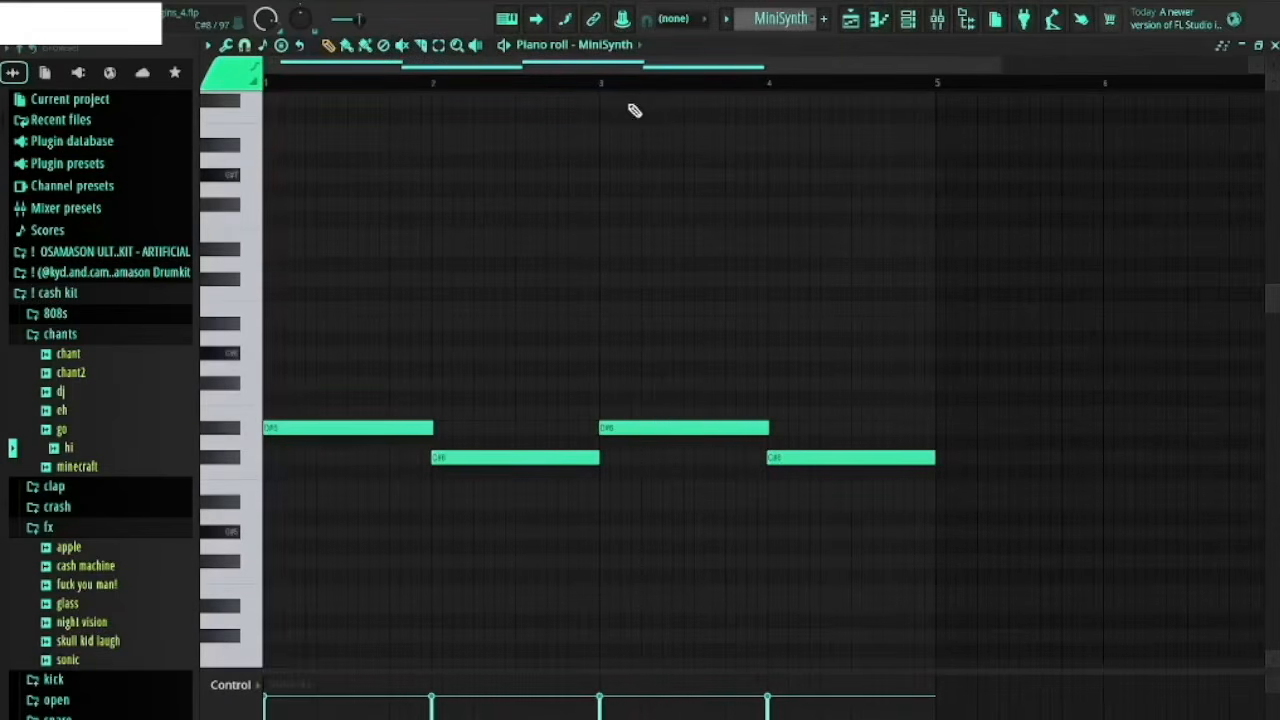
pyautogui.press('space')
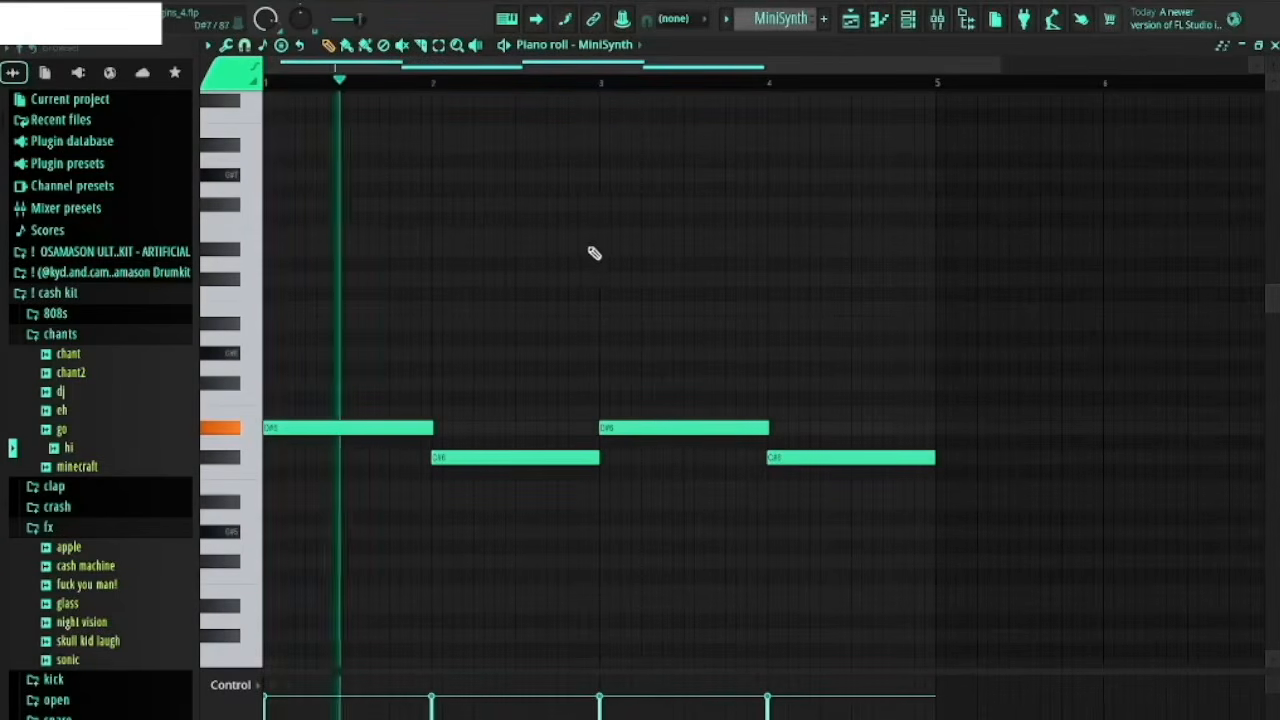
# Step: Open the MiniSynth channel's instrument to examine its oscillator settings, and return to the playlist
pyautogui.click(911, 24)
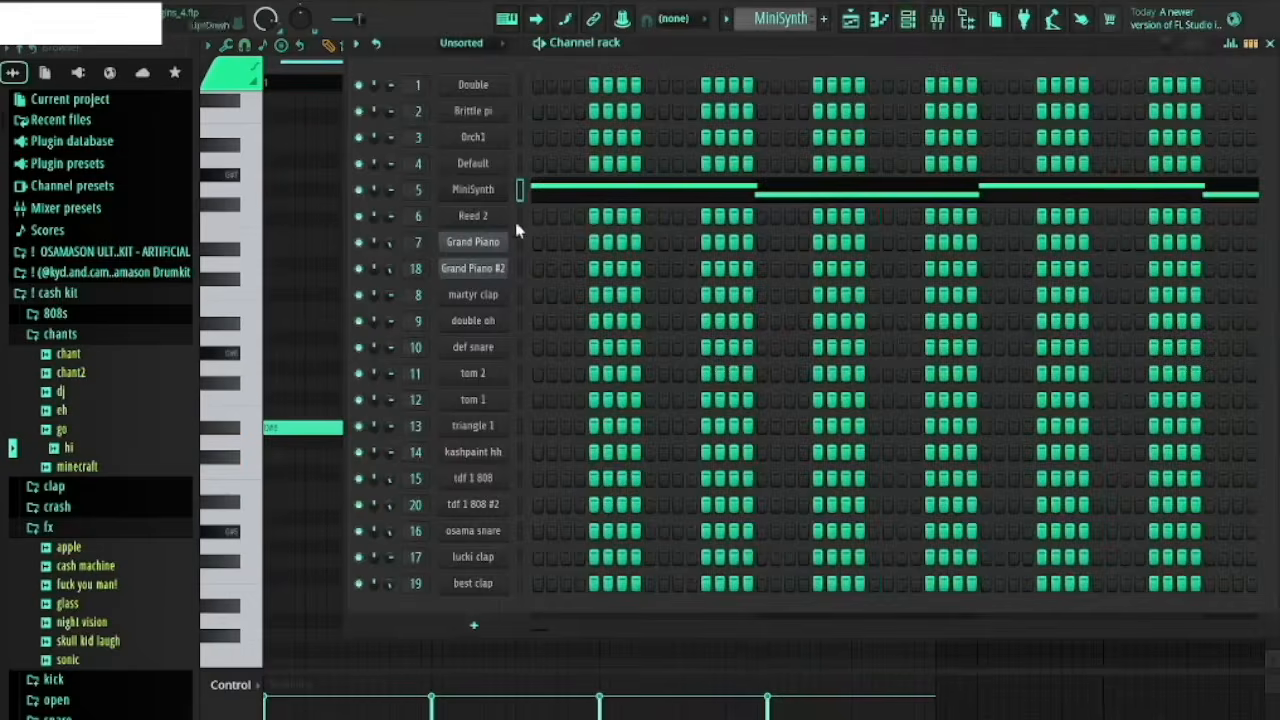
pyautogui.click(478, 190)
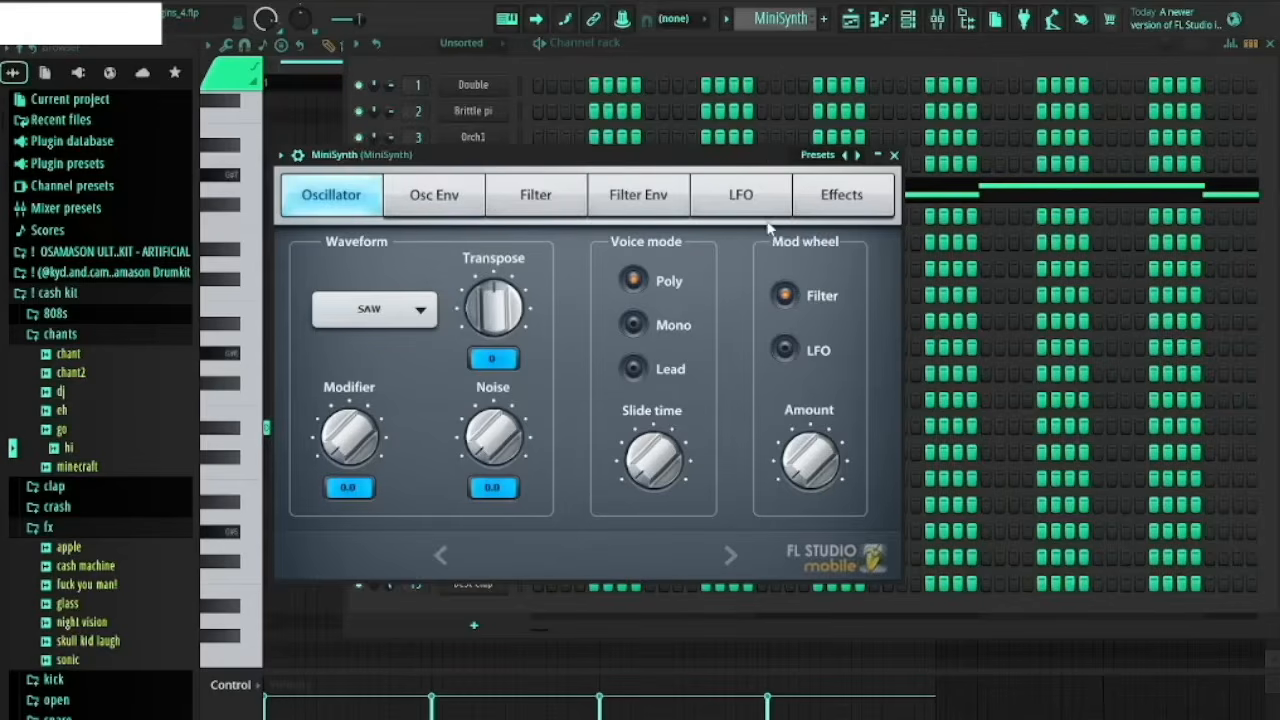
pyautogui.press('Escape')
pyautogui.press('Escape')
pyautogui.press('Escape')
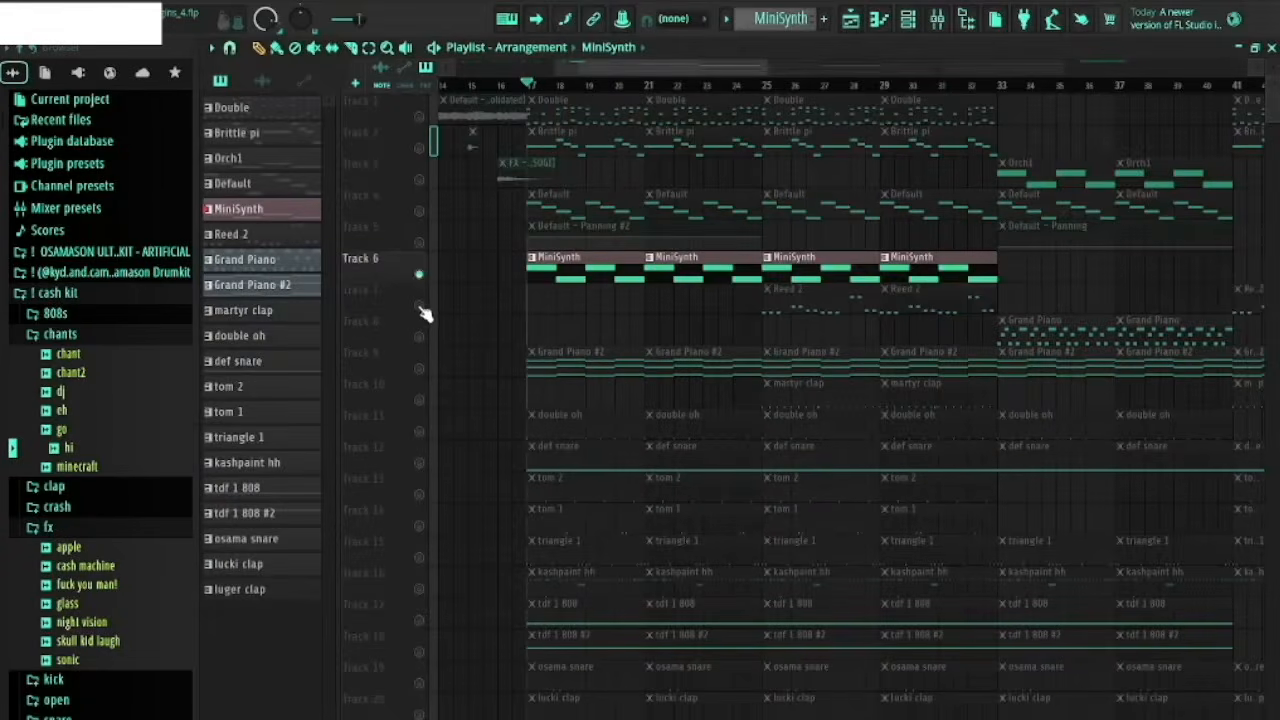
# Step: Switch from Track 6 to only Track 7 unmuted, set playback to bar 25 and open the Reed 2 pattern's notes
pyautogui.click(419, 305)
pyautogui.click(418, 274)
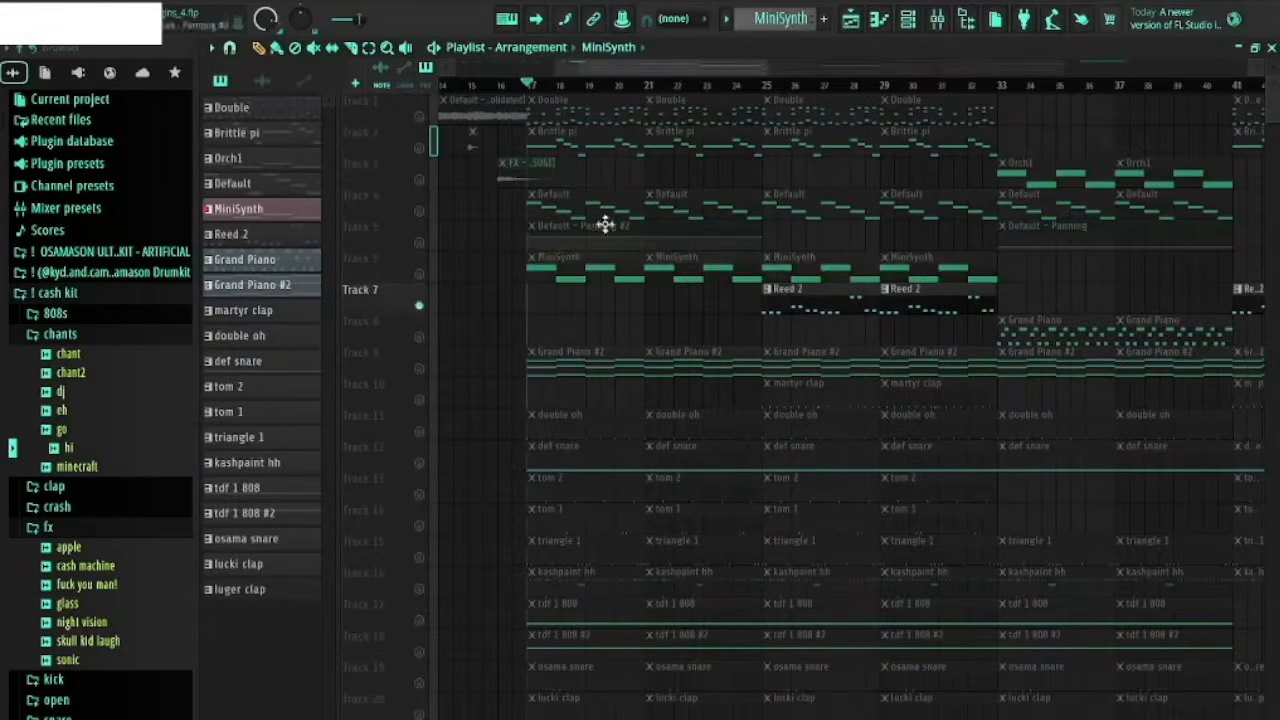
pyautogui.click(766, 85)
pyautogui.doubleClick(835, 300)
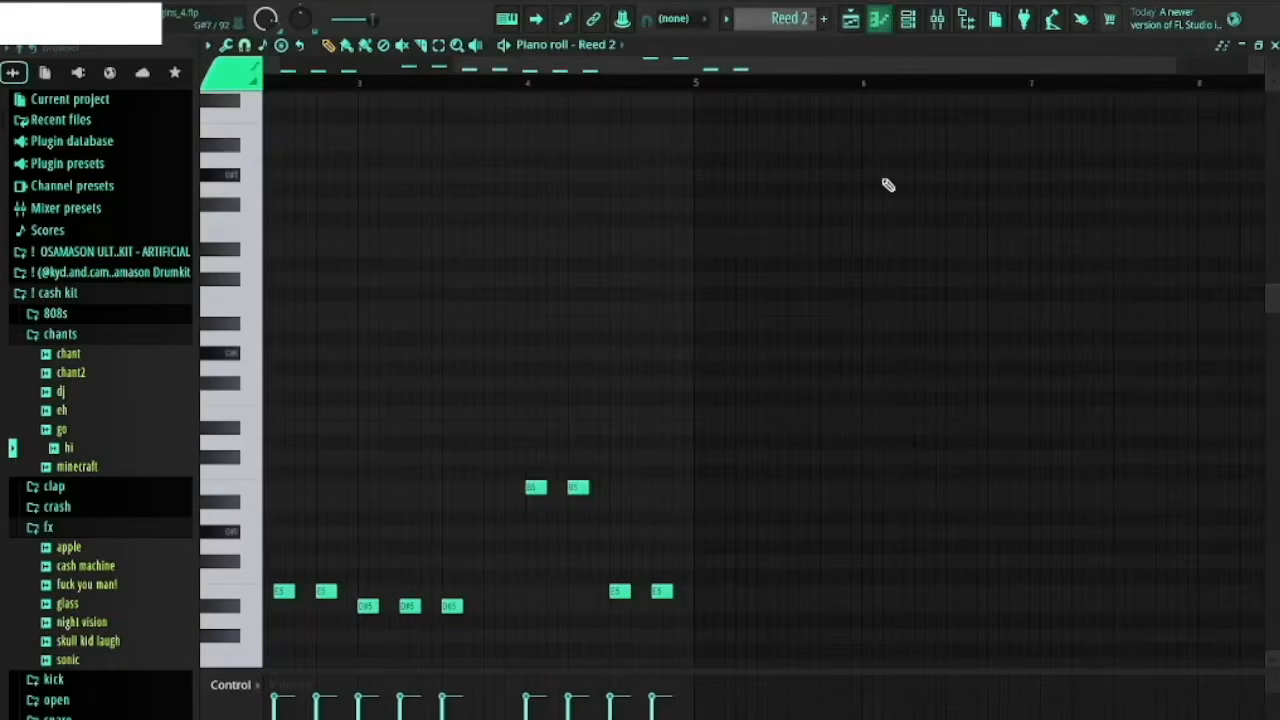
# Step: Open the Reed 2 channel's DX10 synth to examine its modulation and amplitude settings, and close it
pyautogui.scroll(5, 888, 185)
pyautogui.click(908, 18)
pyautogui.click(476, 214)
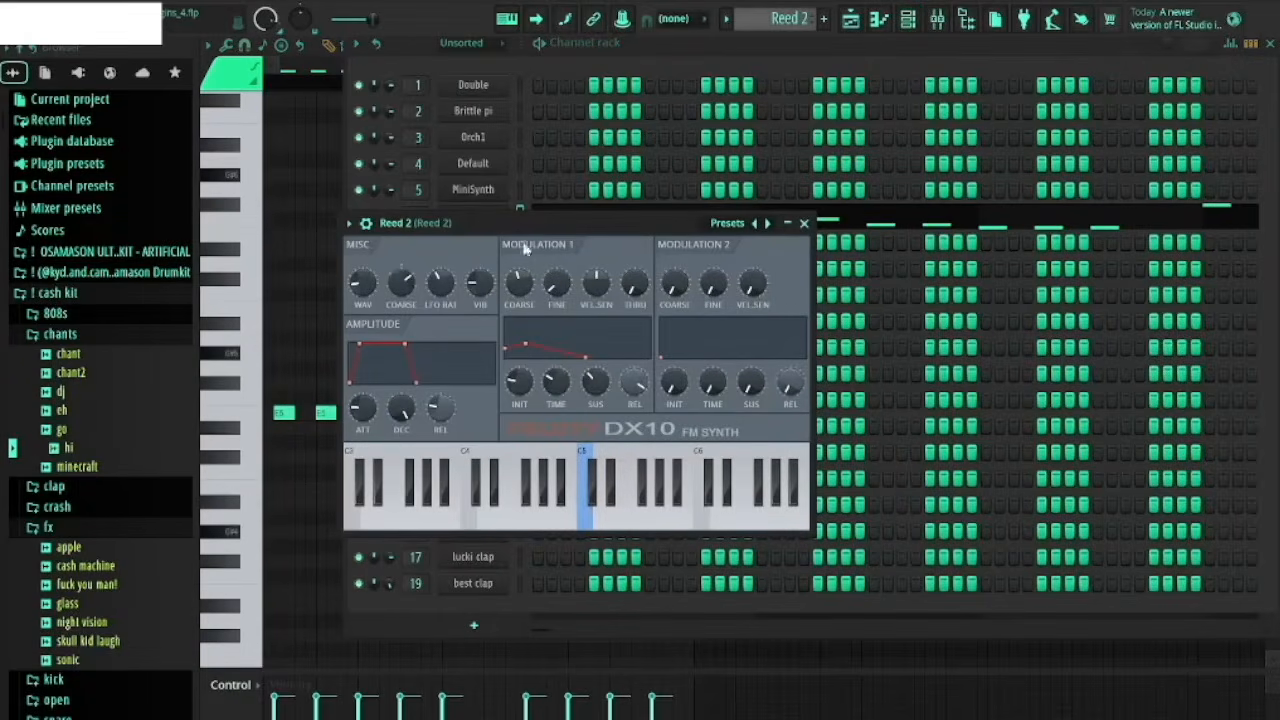
pyautogui.press('Escape')
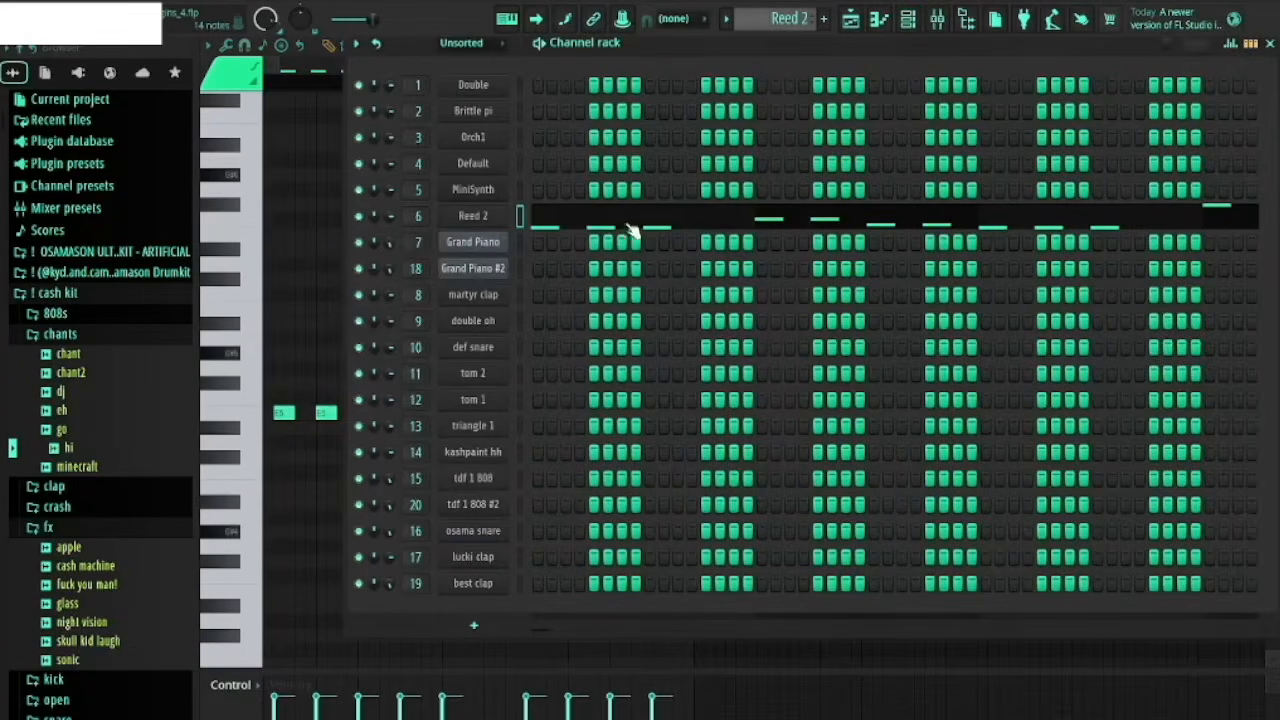
# Step: Reopen the Reed 2 notes in the piano roll, play the pattern and stop playback
pyautogui.click(605, 222)
pyautogui.click(603, 221)
pyautogui.scroll(-3, 589, 238)
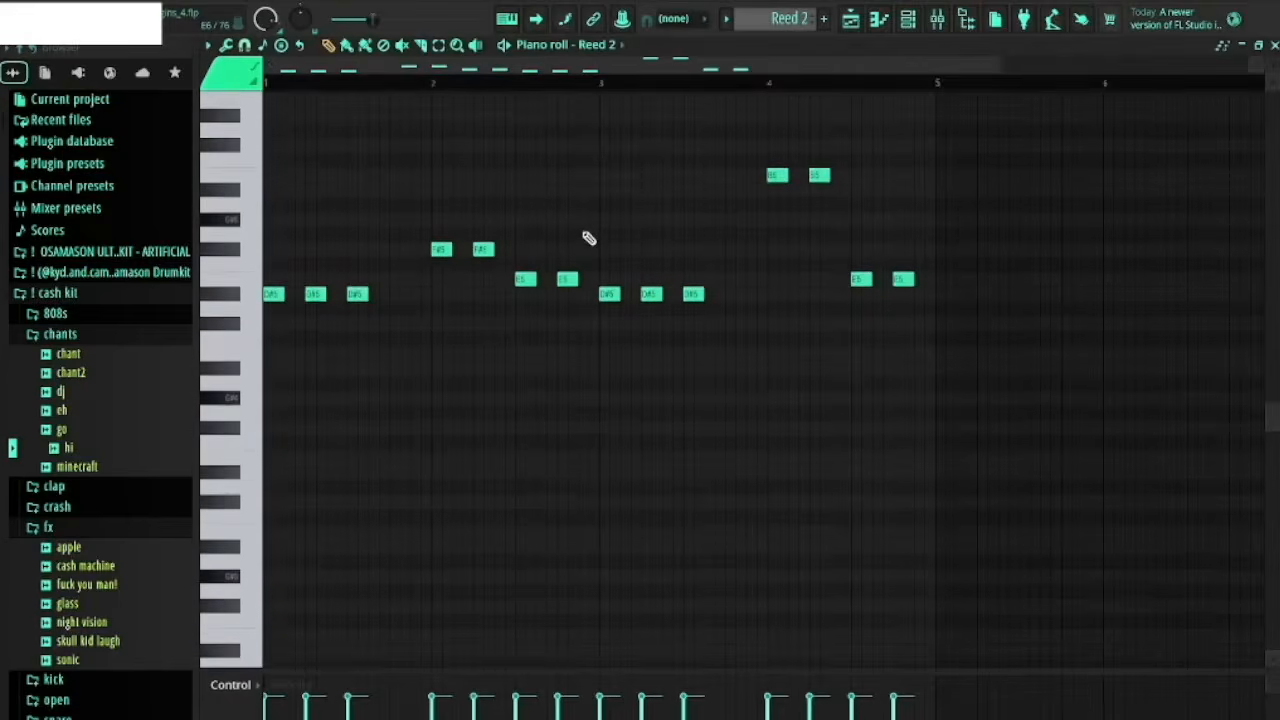
pyautogui.scroll(1, 586, 237)
pyautogui.press('space')
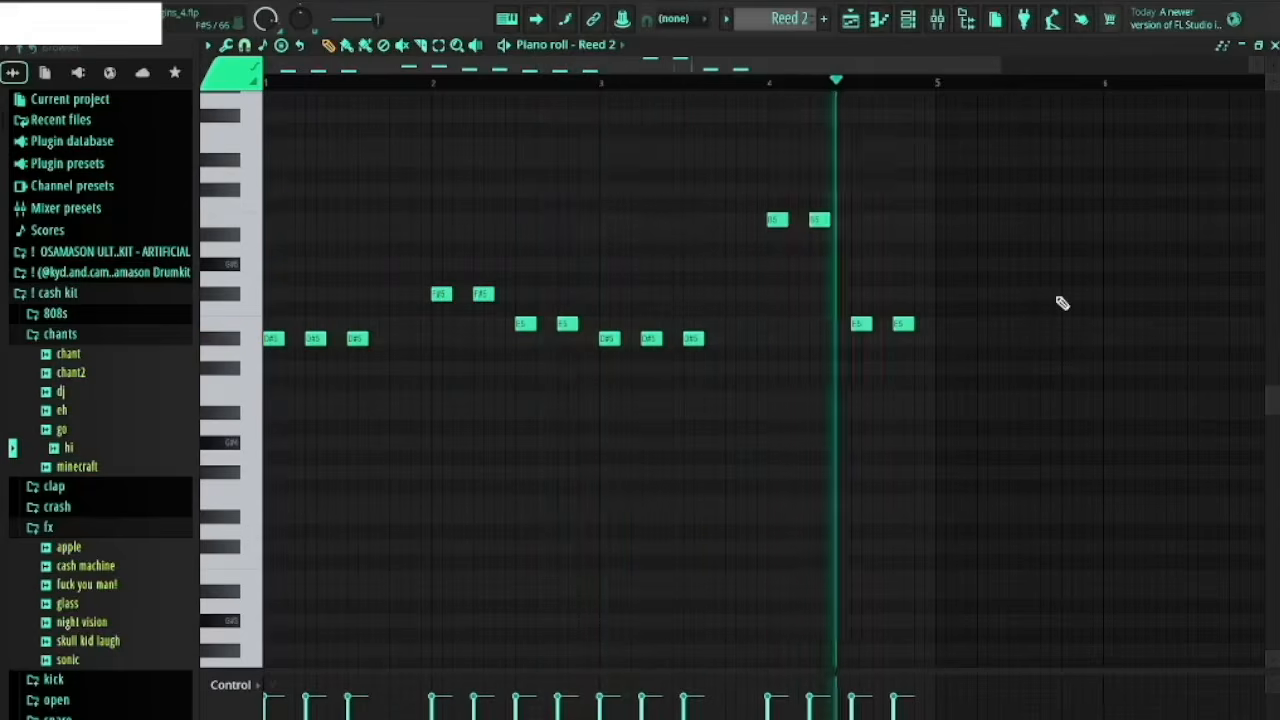
pyautogui.press('space')
# Step: Mute Track 7 and unmute Track 8, set playback to bar 33 and open the Grand Piano pattern's notes
pyautogui.press('F6')
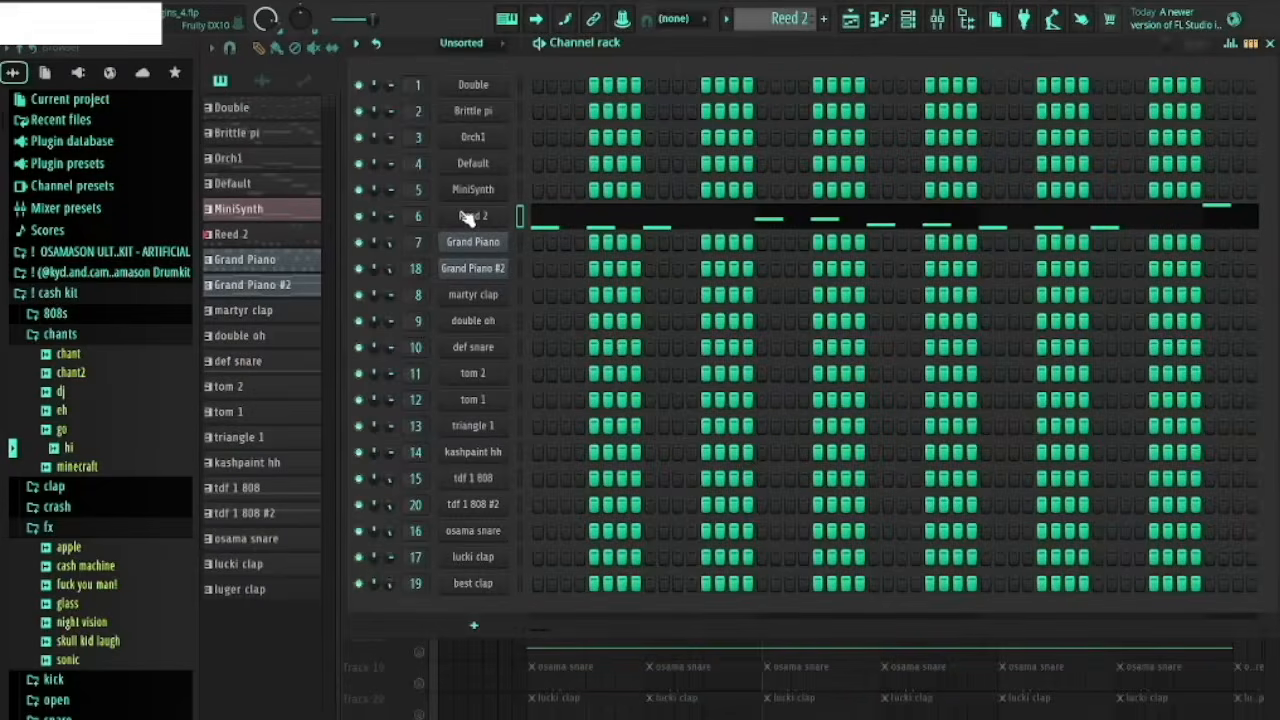
pyautogui.press('F5')
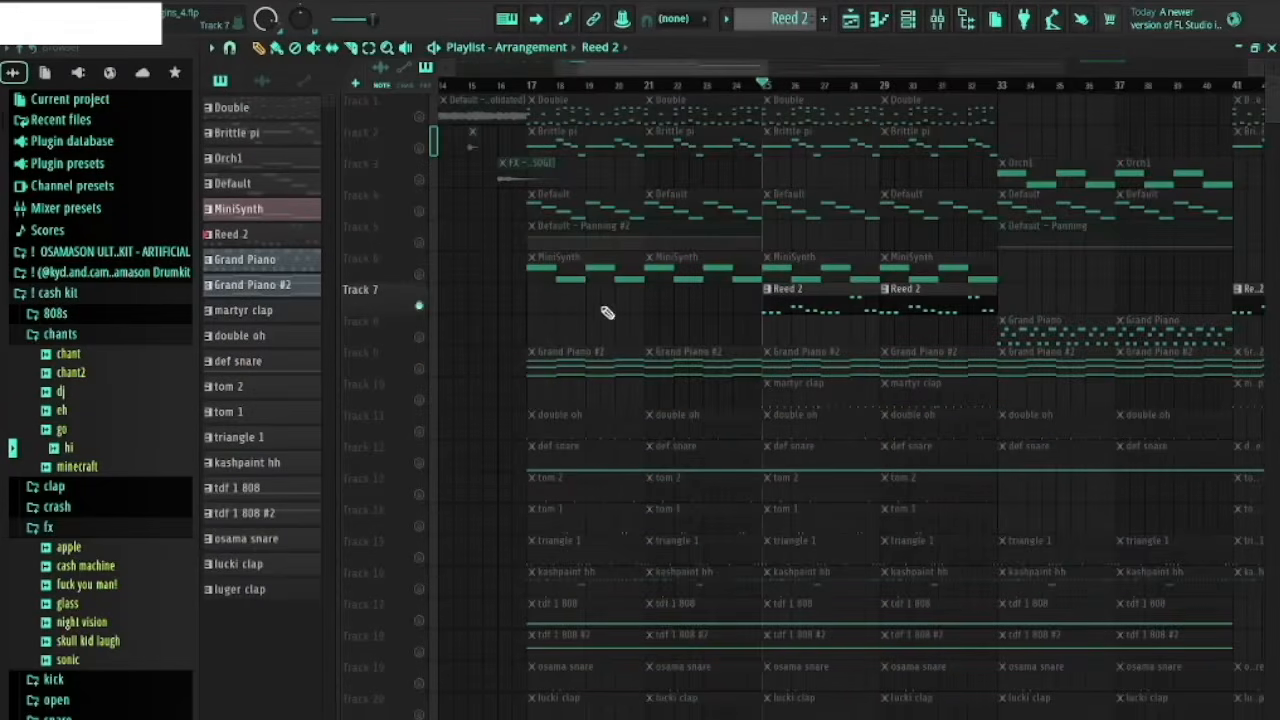
pyautogui.click(420, 307)
pyautogui.click(419, 337)
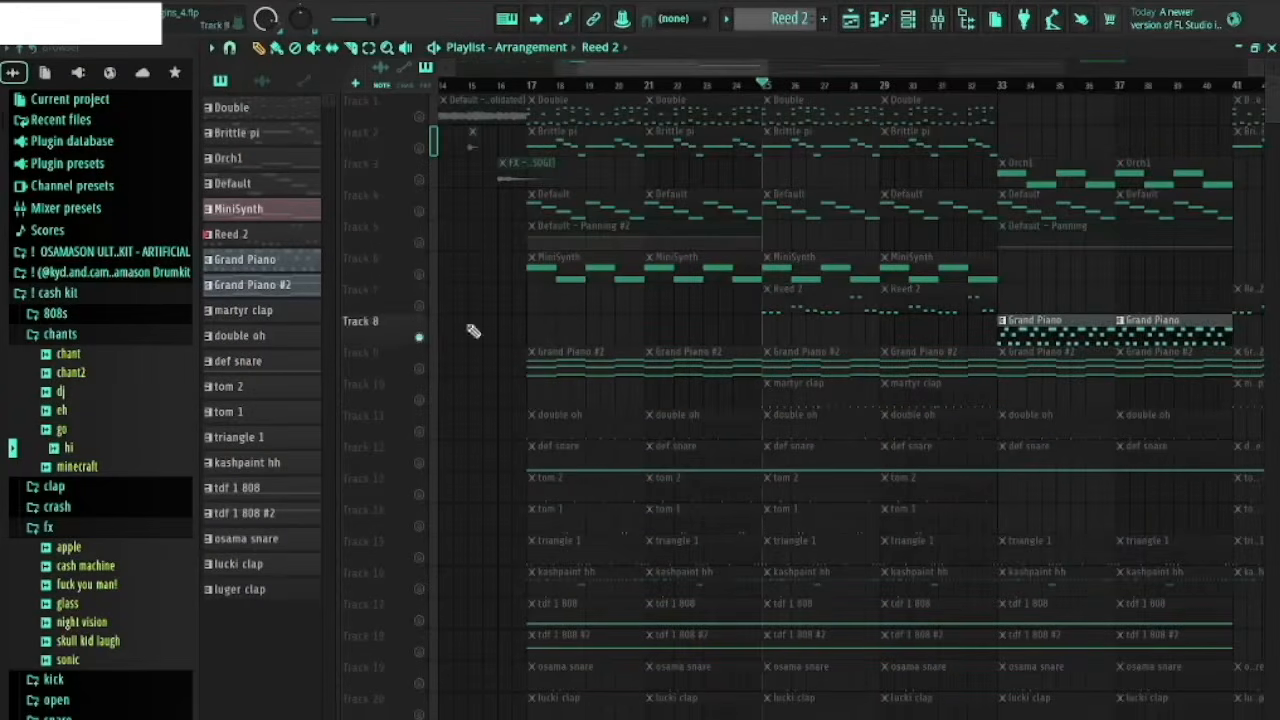
pyautogui.click(677, 85)
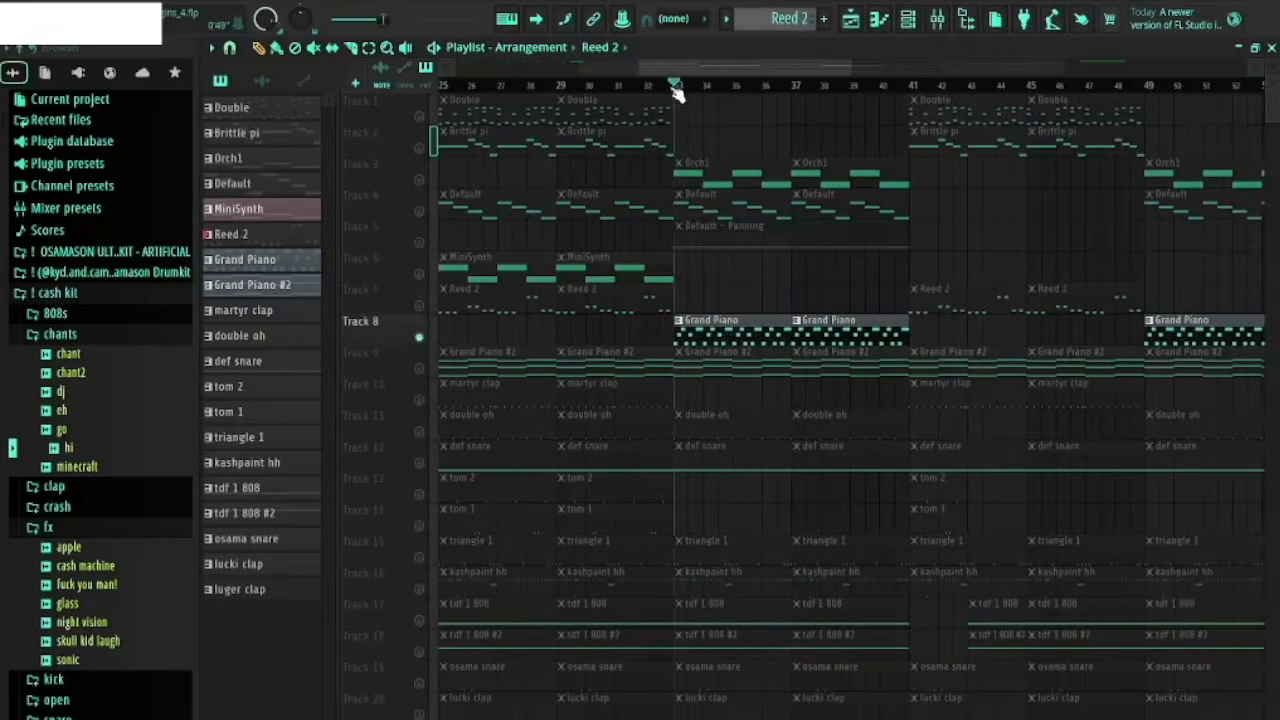
pyautogui.doubleClick(742, 318)
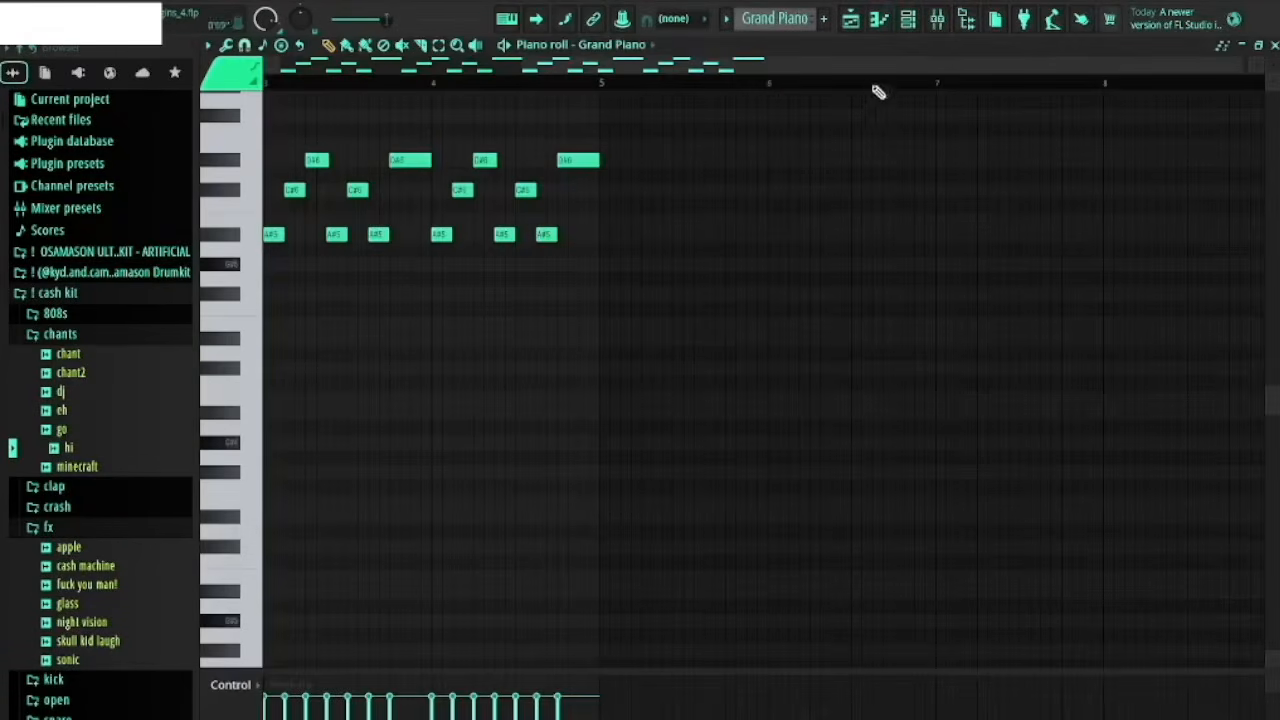
# Step: Examine the FLEX presets of the Grand Piano and Grand Piano #2 channels, closing each instrument
pyautogui.click(908, 22)
pyautogui.click(455, 249)
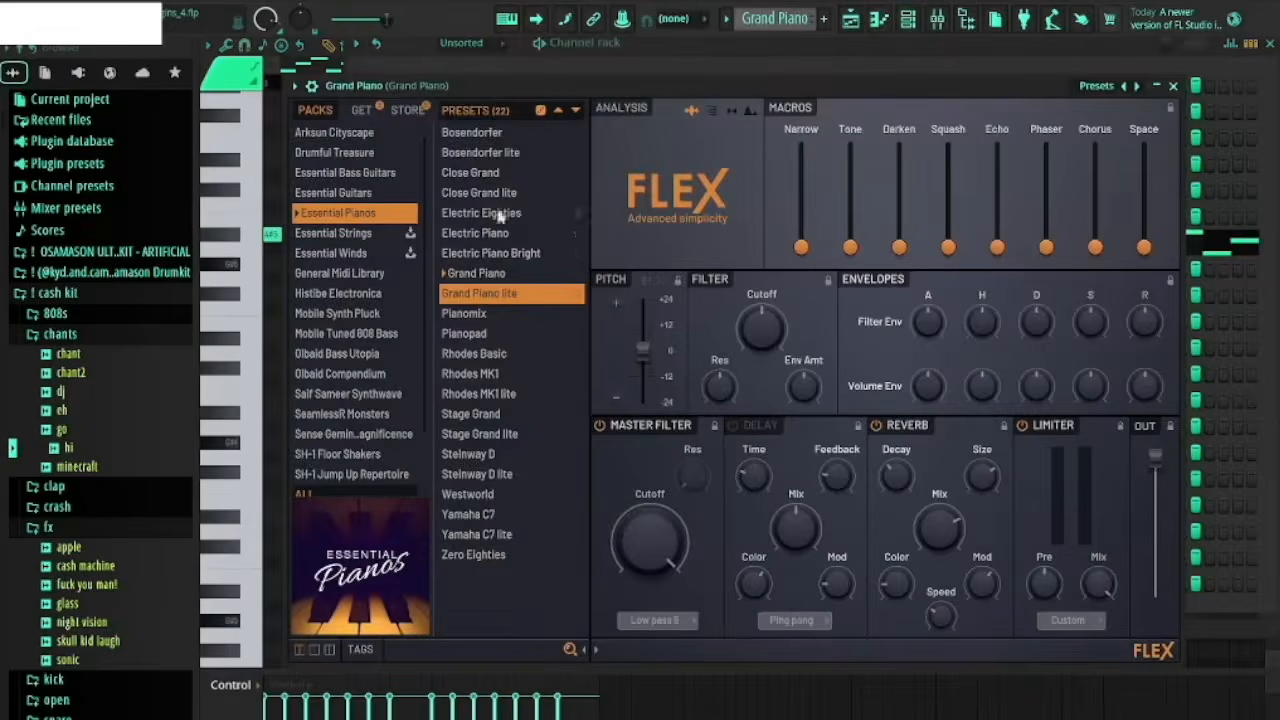
pyautogui.press('Escape')
pyautogui.click(497, 267)
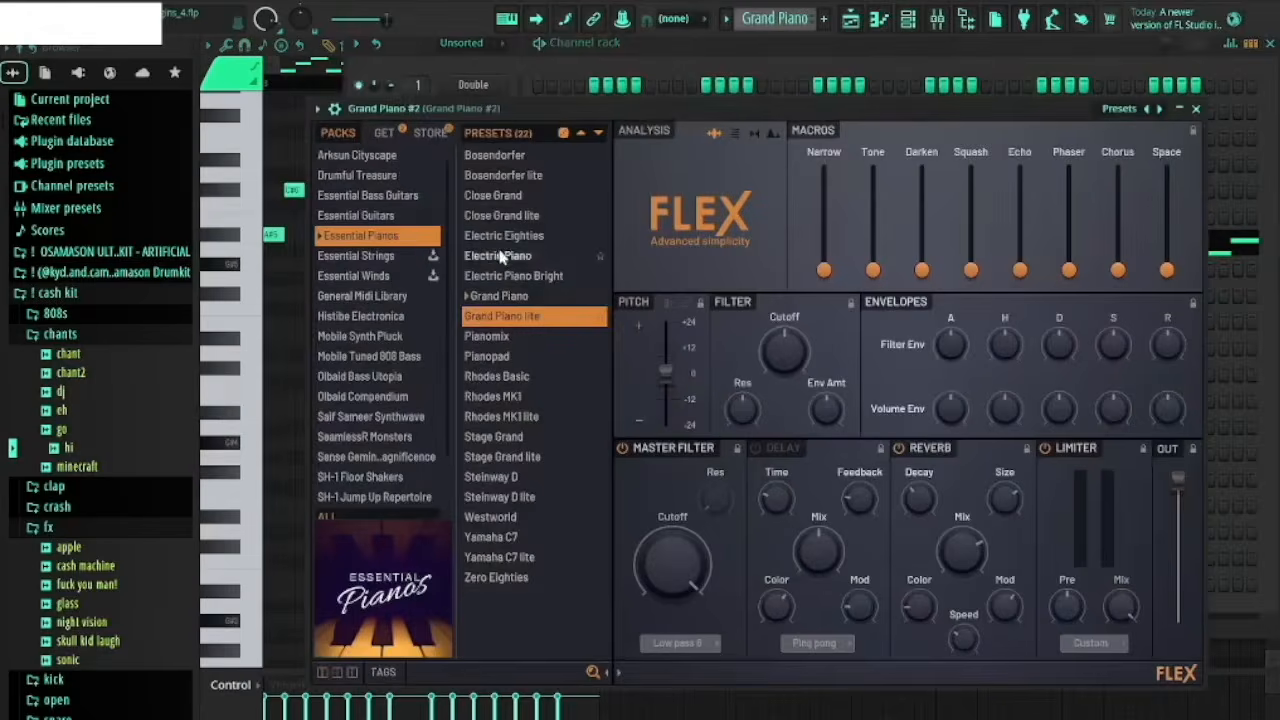
pyautogui.press('Escape')
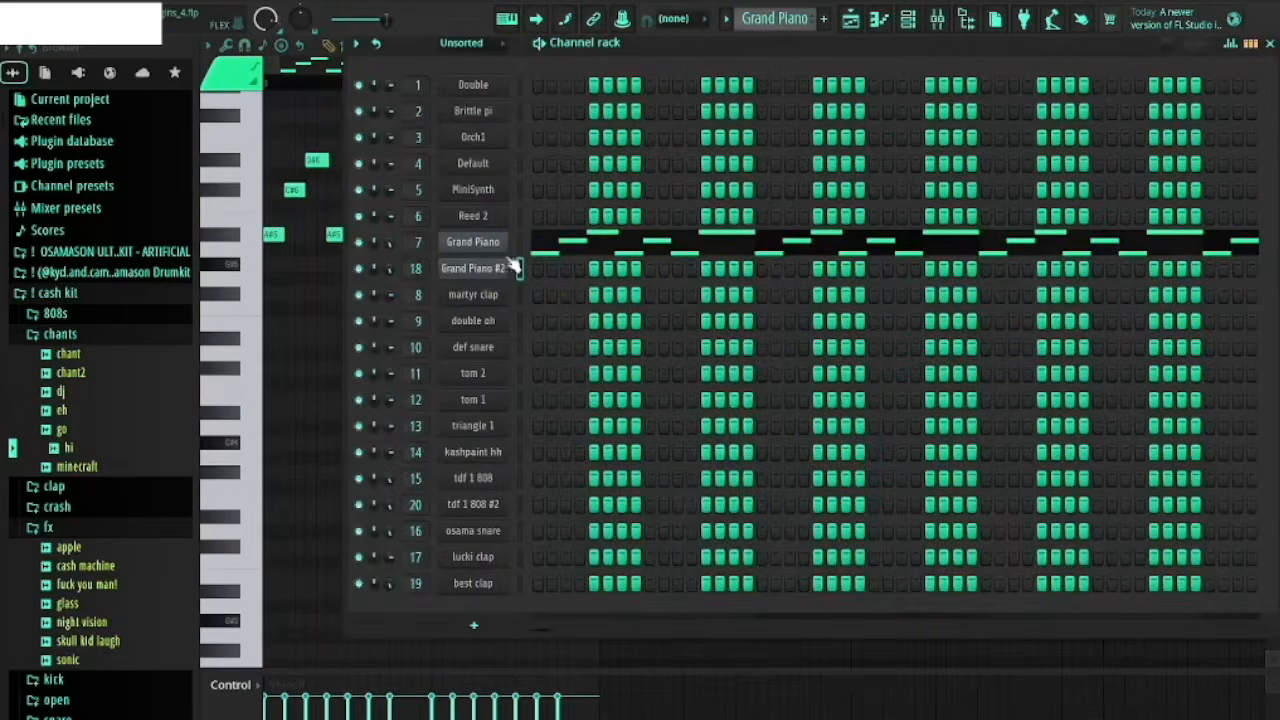
# Step: Play the Grand Piano pattern from its start in the piano roll and stop playback
pyautogui.click(740, 252)
pyautogui.scroll(3, 577, 280)
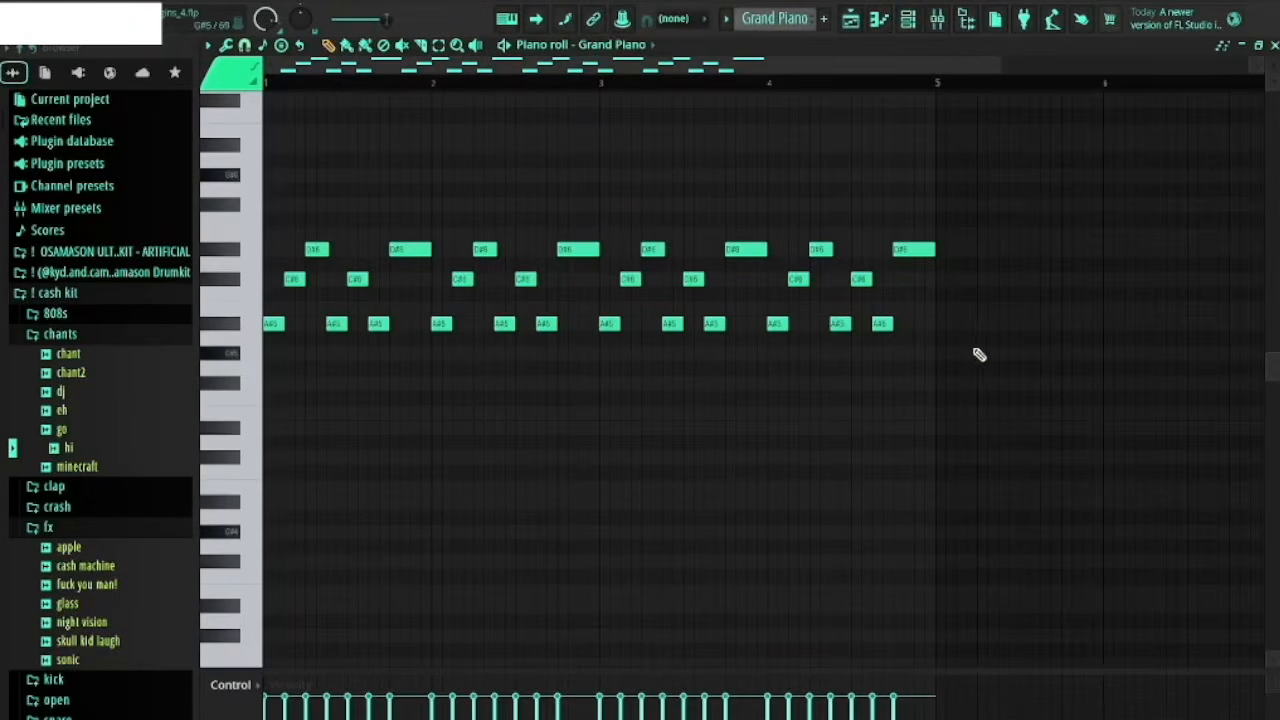
pyautogui.press('space')
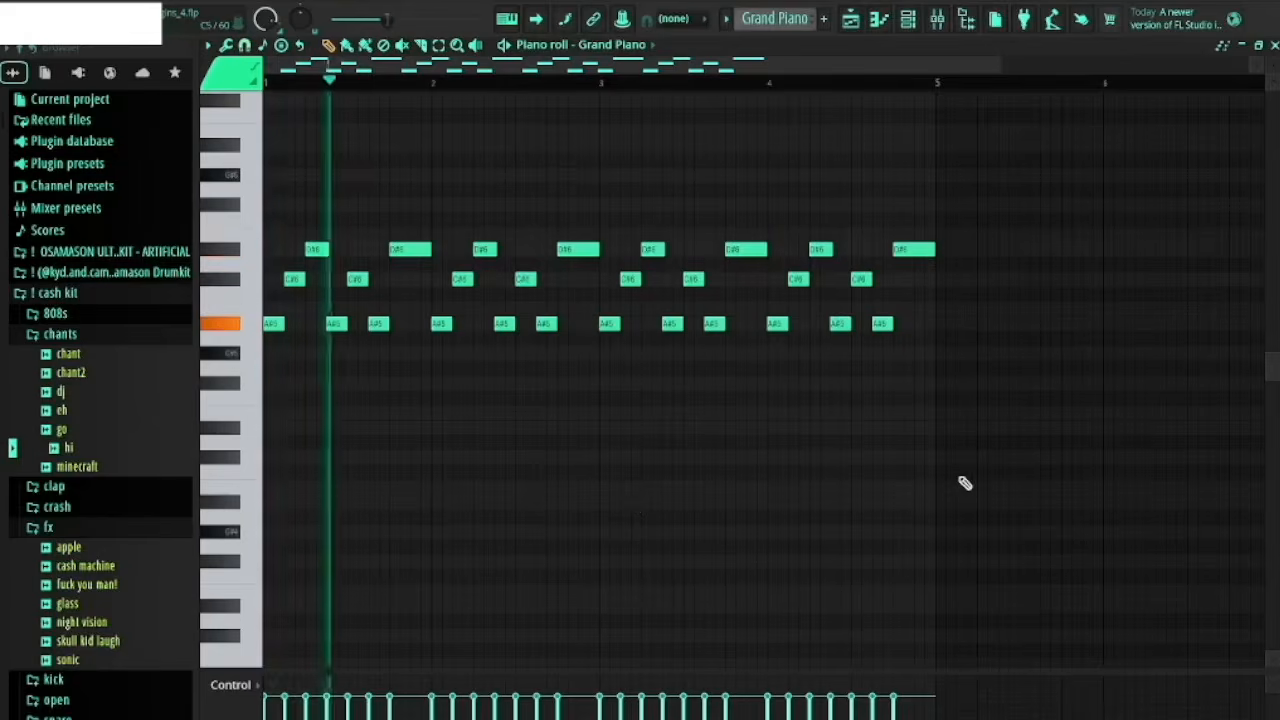
pyautogui.press('space')
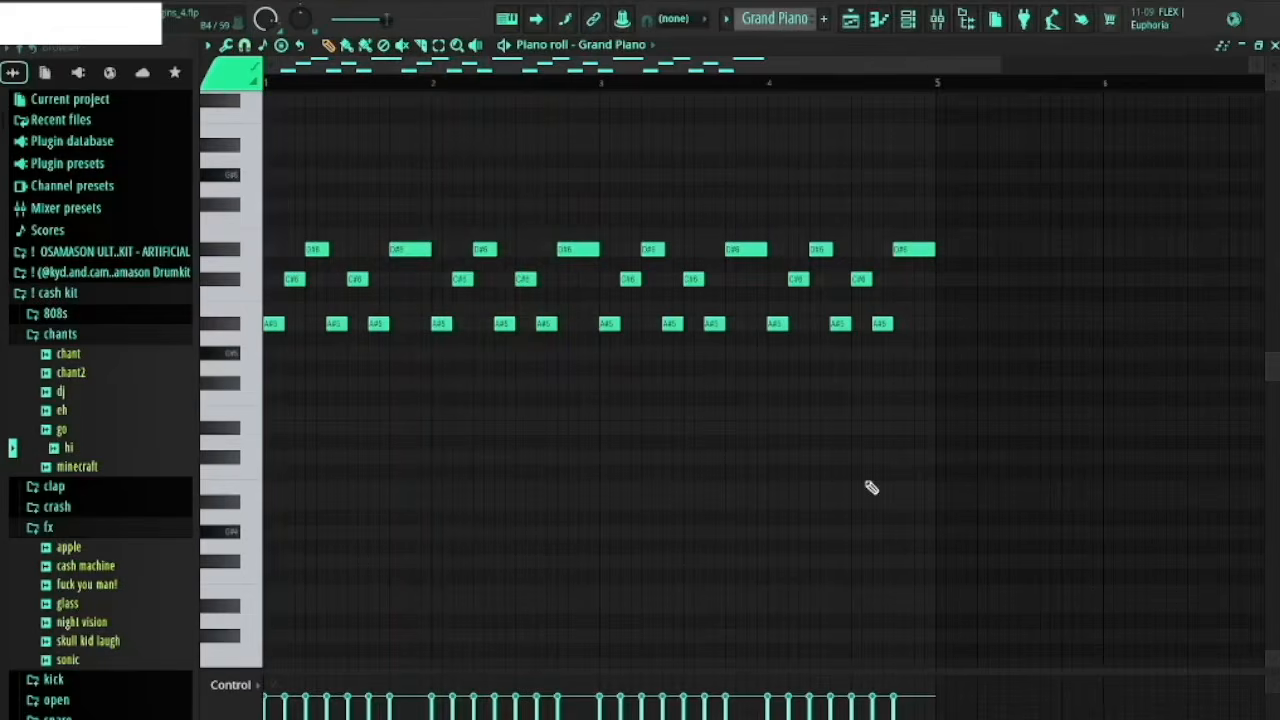
# Step: Unmute Track 9 and mute Track 8 in the playlist, and play the Grand Piano #2 chords in the piano roll
pyautogui.press('Escape')
pyautogui.click(417, 370)
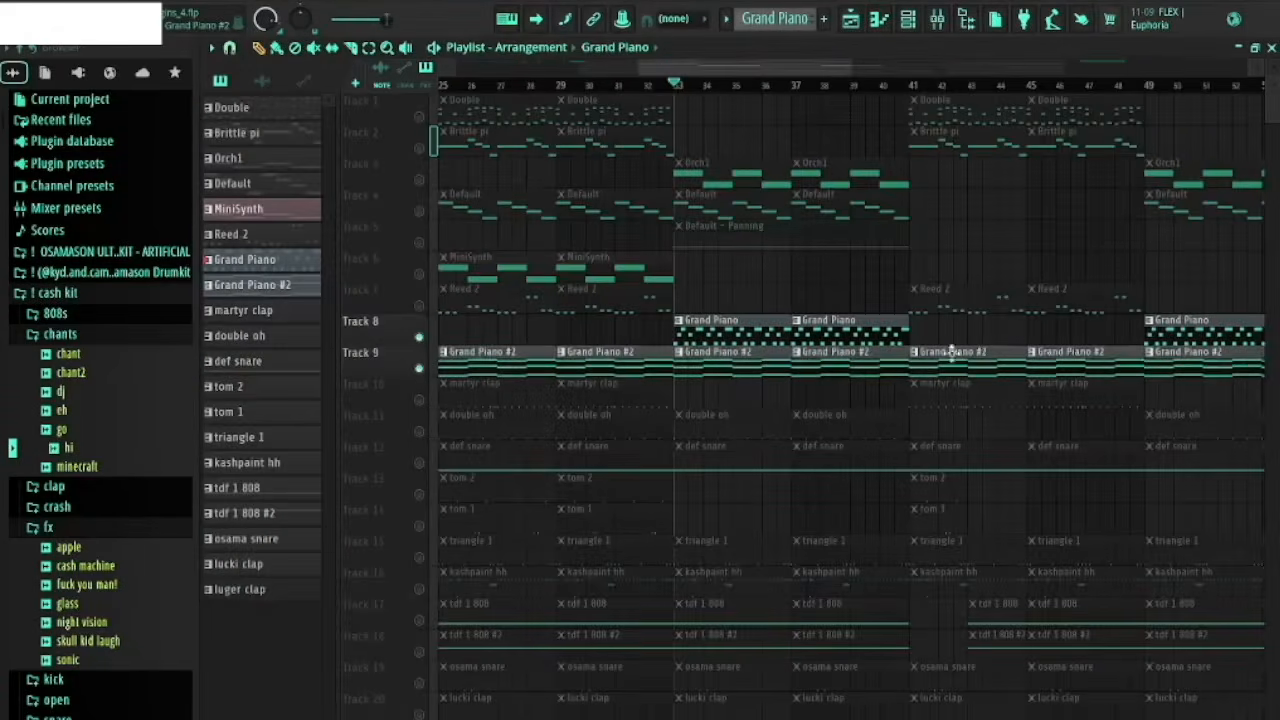
pyautogui.click(419, 337)
pyautogui.doubleClick(766, 363)
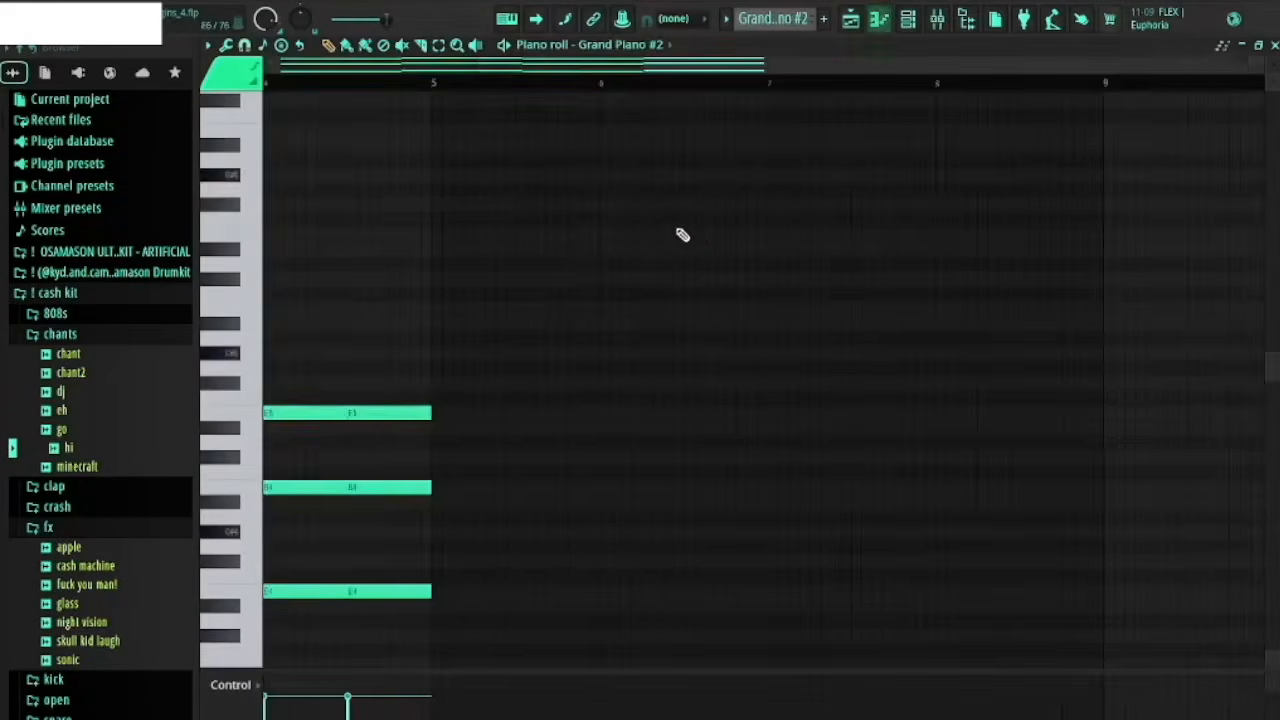
pyautogui.press('space')
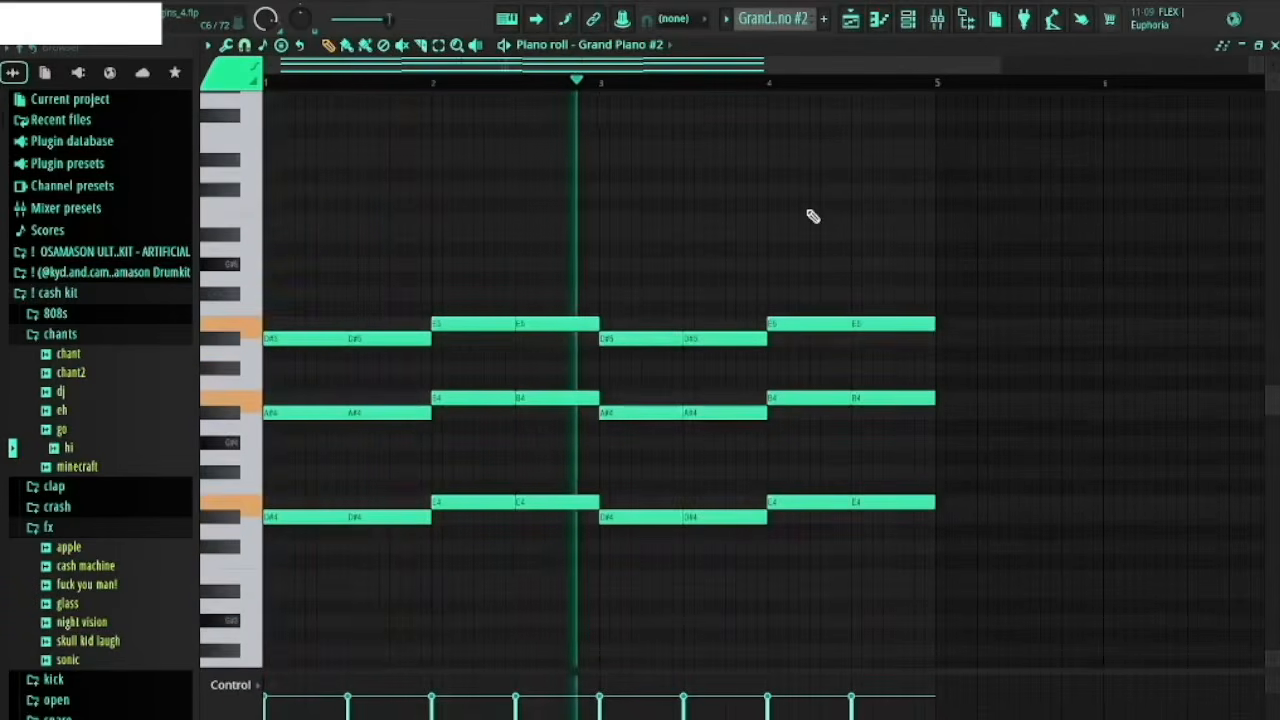
pyautogui.press('space')
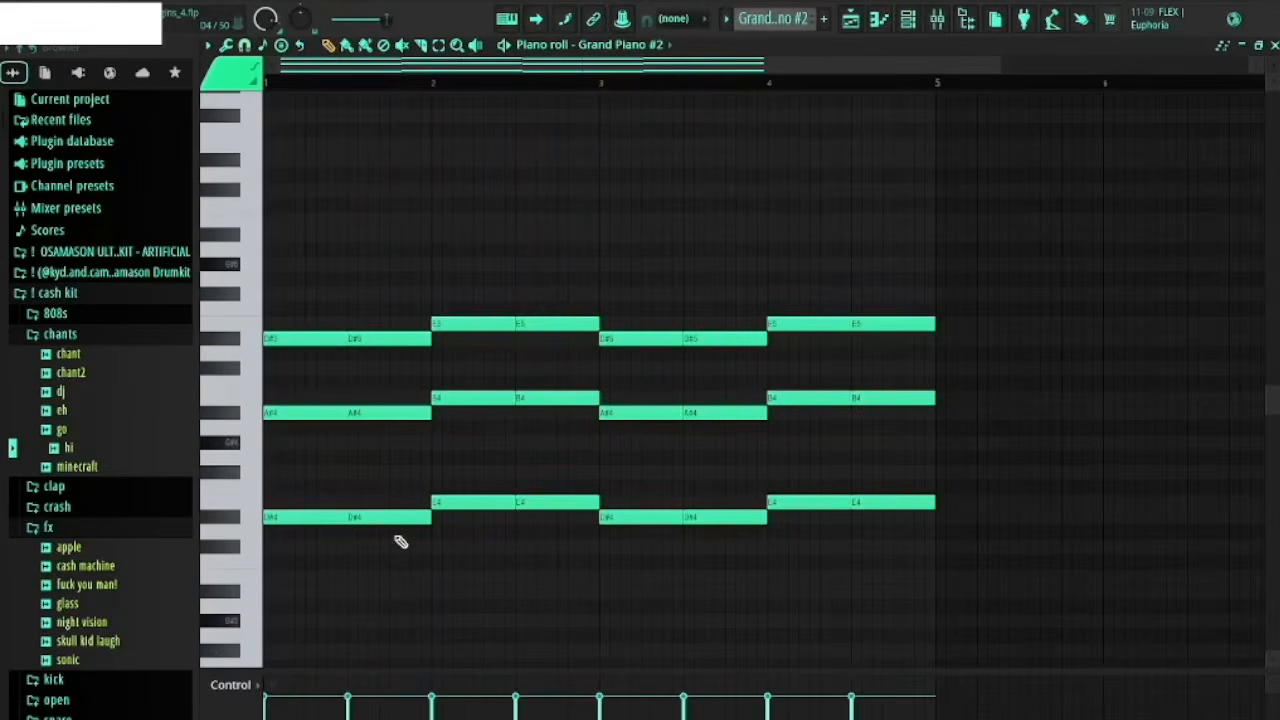
# Step: Unmute Tracks 3 through 8 alongside Track 9 in the playlist
pyautogui.press('F5')
pyautogui.click(419, 336)
pyautogui.click(419, 305)
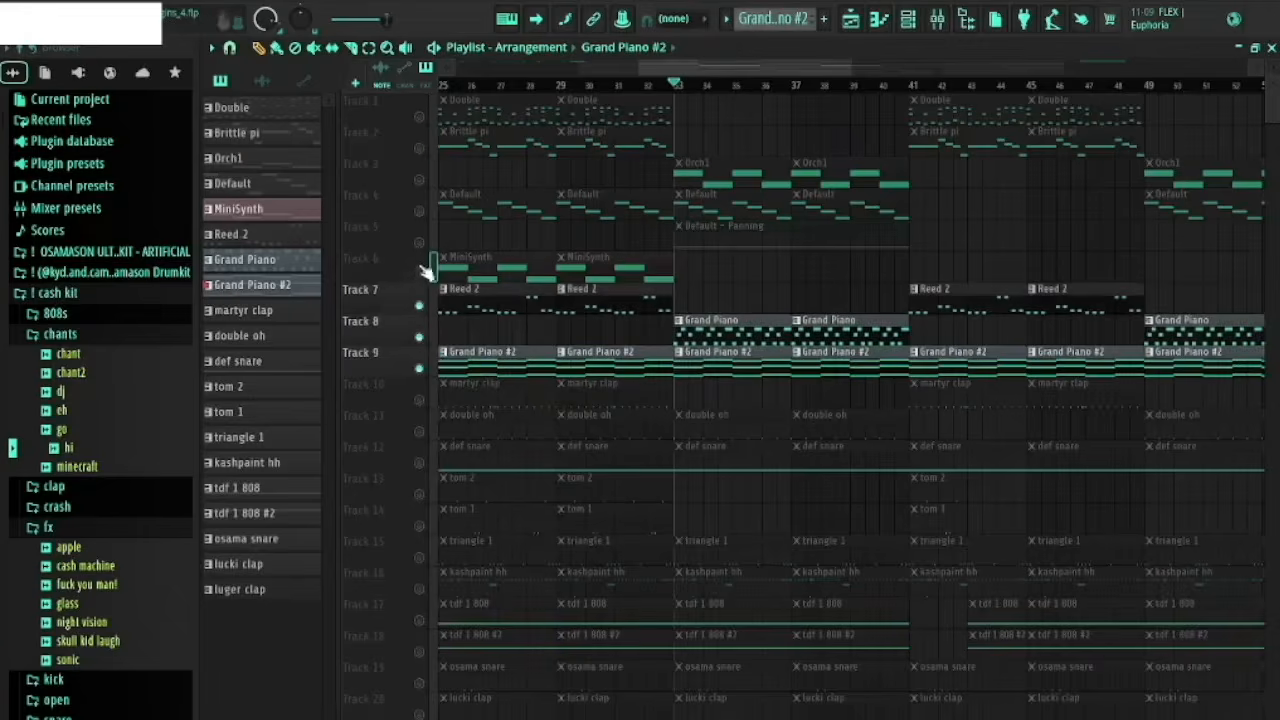
pyautogui.click(419, 273)
pyautogui.click(419, 242)
pyautogui.click(419, 211)
pyautogui.click(419, 180)
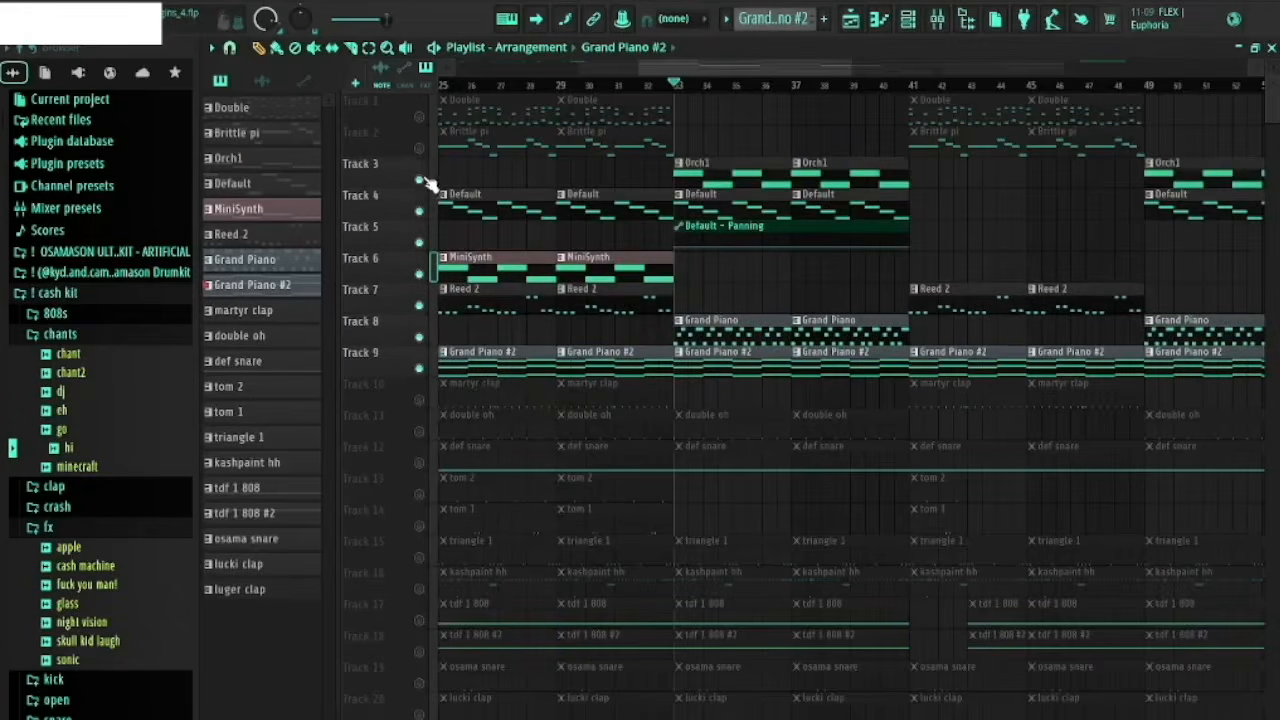
# Step: Unmute Tracks 1 and 2 in the playlist, play all the melodies together from bar 29, and stop playback
pyautogui.click(419, 148)
pyautogui.click(419, 117)
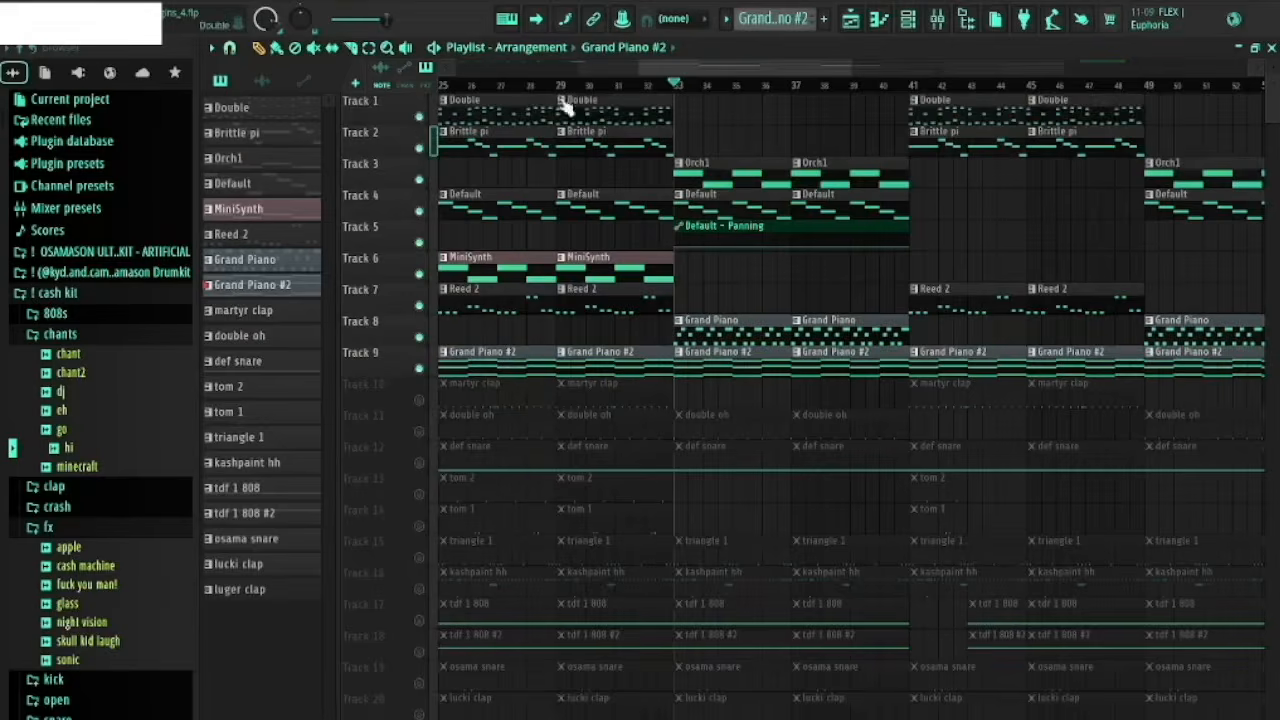
pyautogui.click(563, 88)
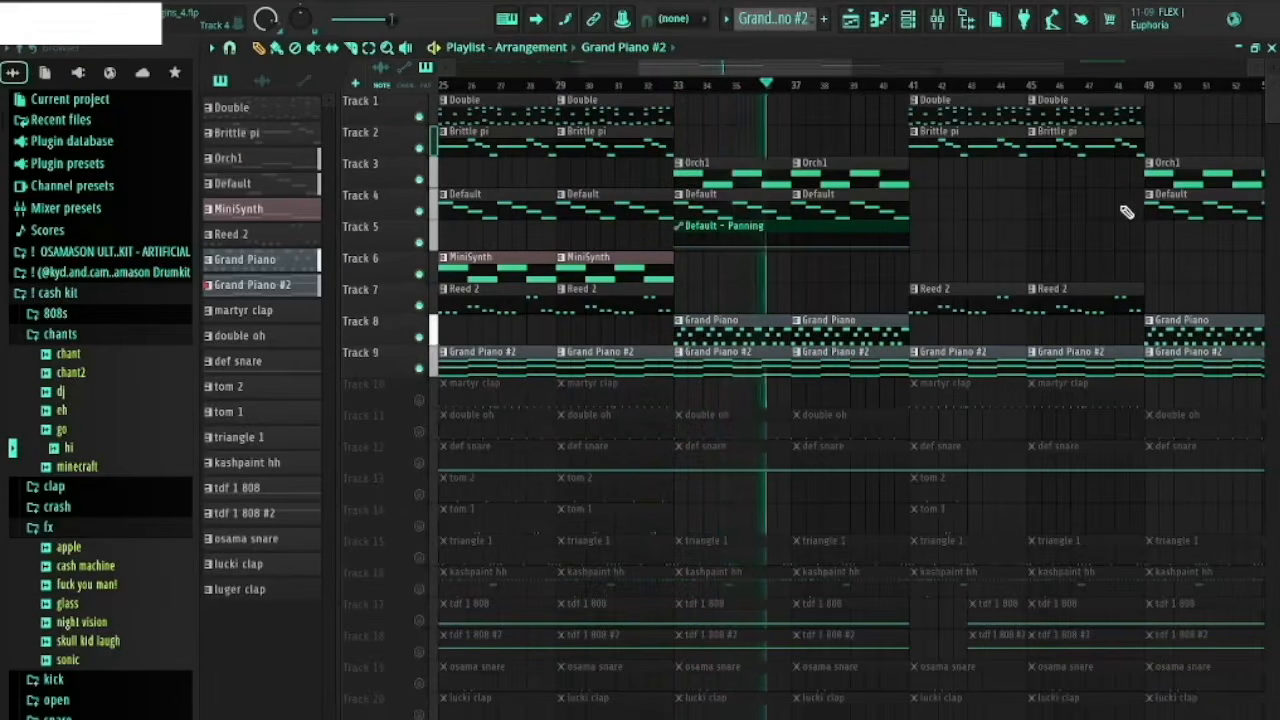
pyautogui.press('space')
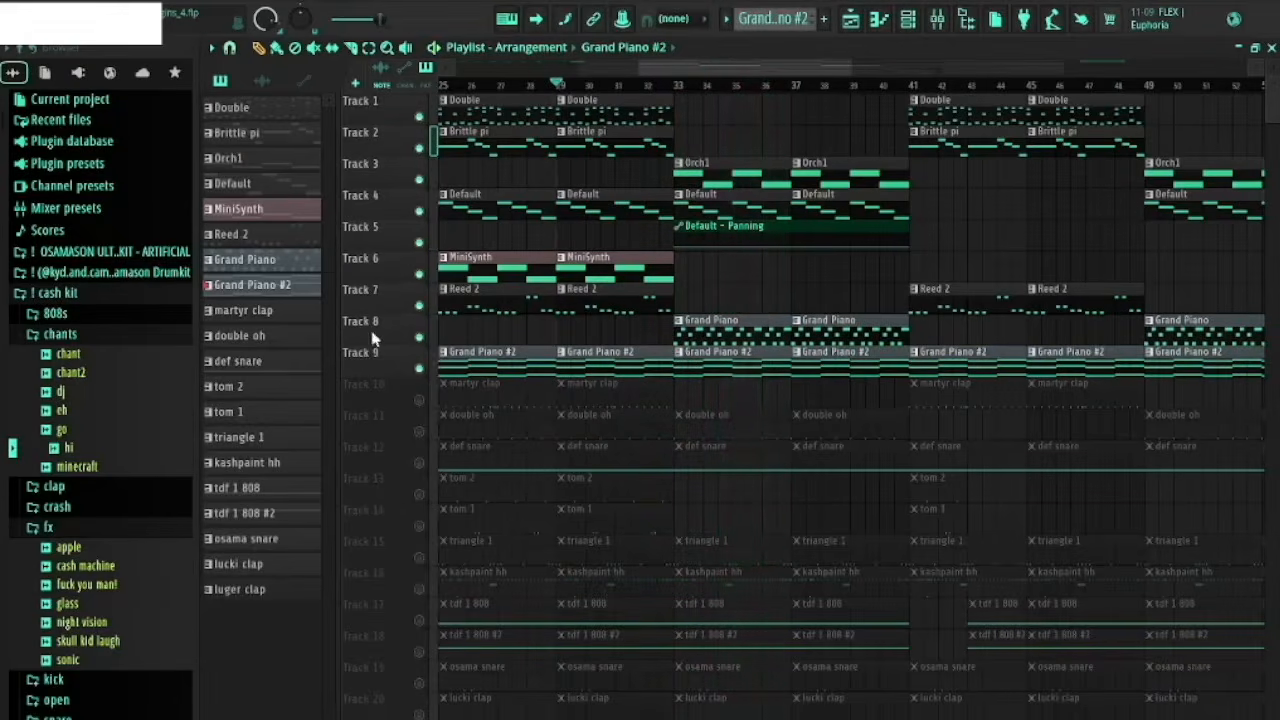
# Step: Unmute all the remaining playlist tracks and look through the whole arrangement from the intro to the late sections
pyautogui.click(425, 370)
pyautogui.hscroll(-5, 943, 286)
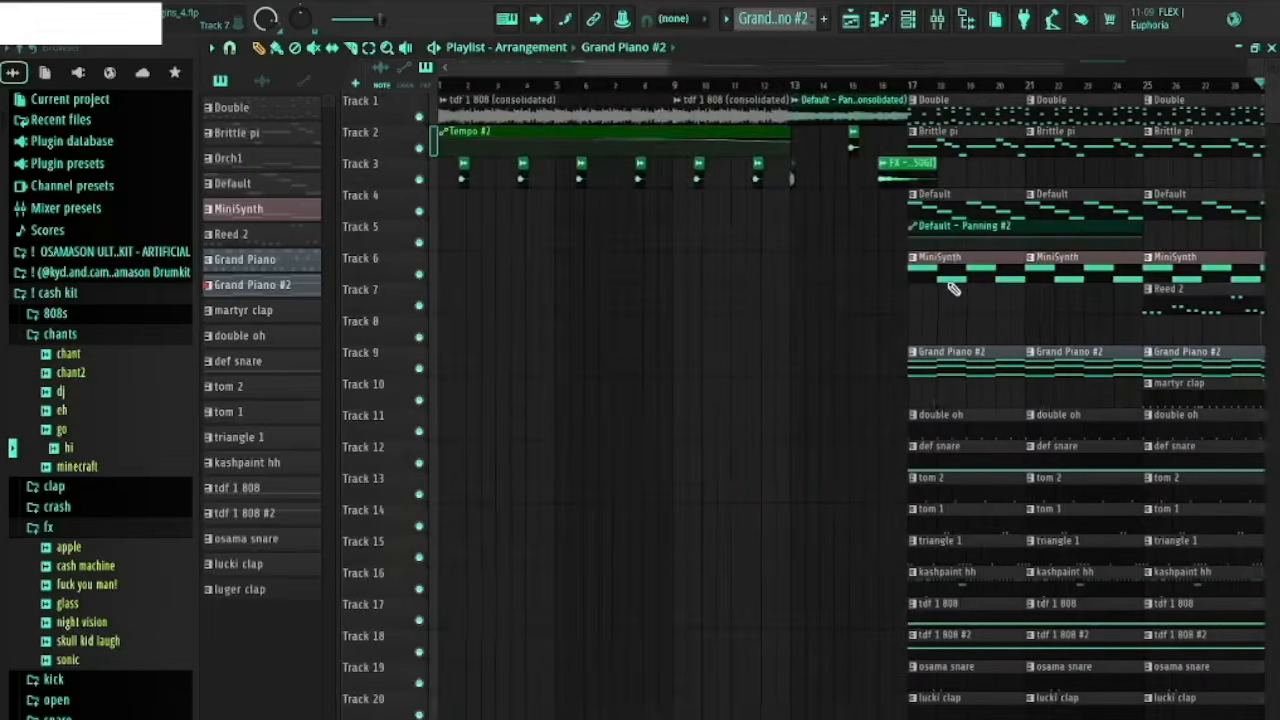
pyautogui.hscroll(12, 943, 286)
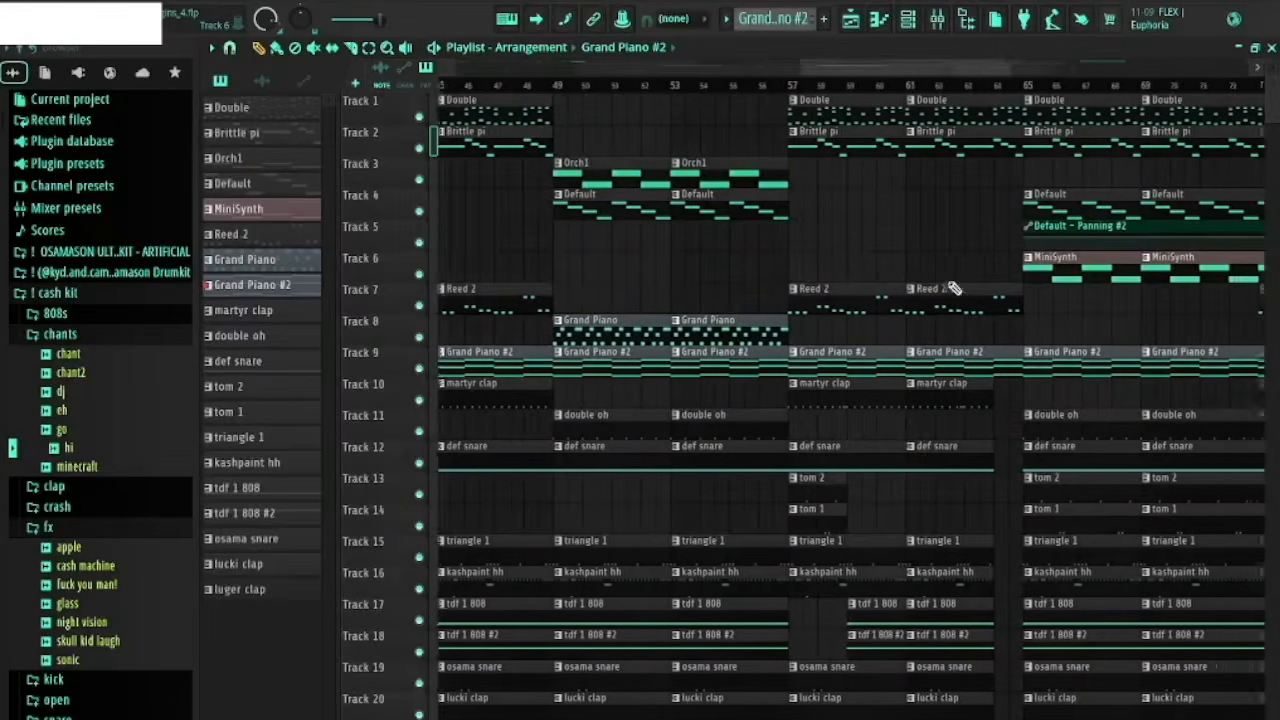
pyautogui.hscroll(-12, 945, 283)
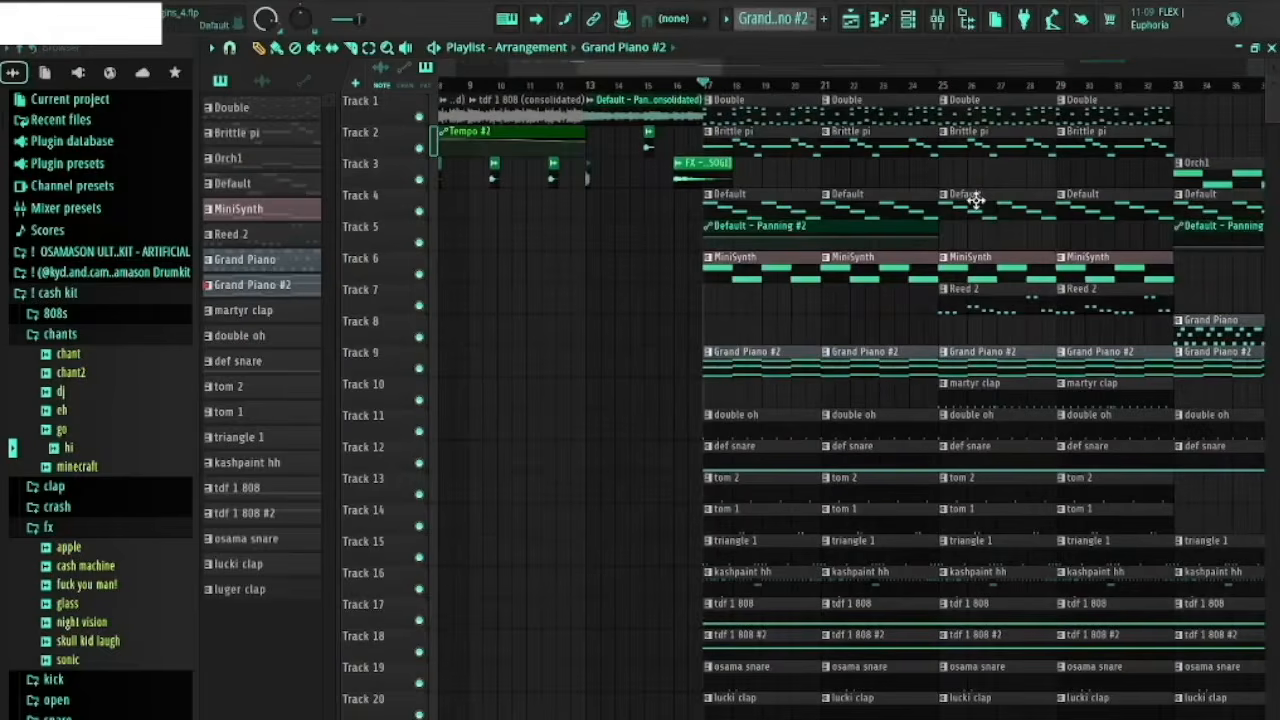
pyautogui.hscroll(1, 1011, 200)
pyautogui.hscroll(3, 1011, 200)
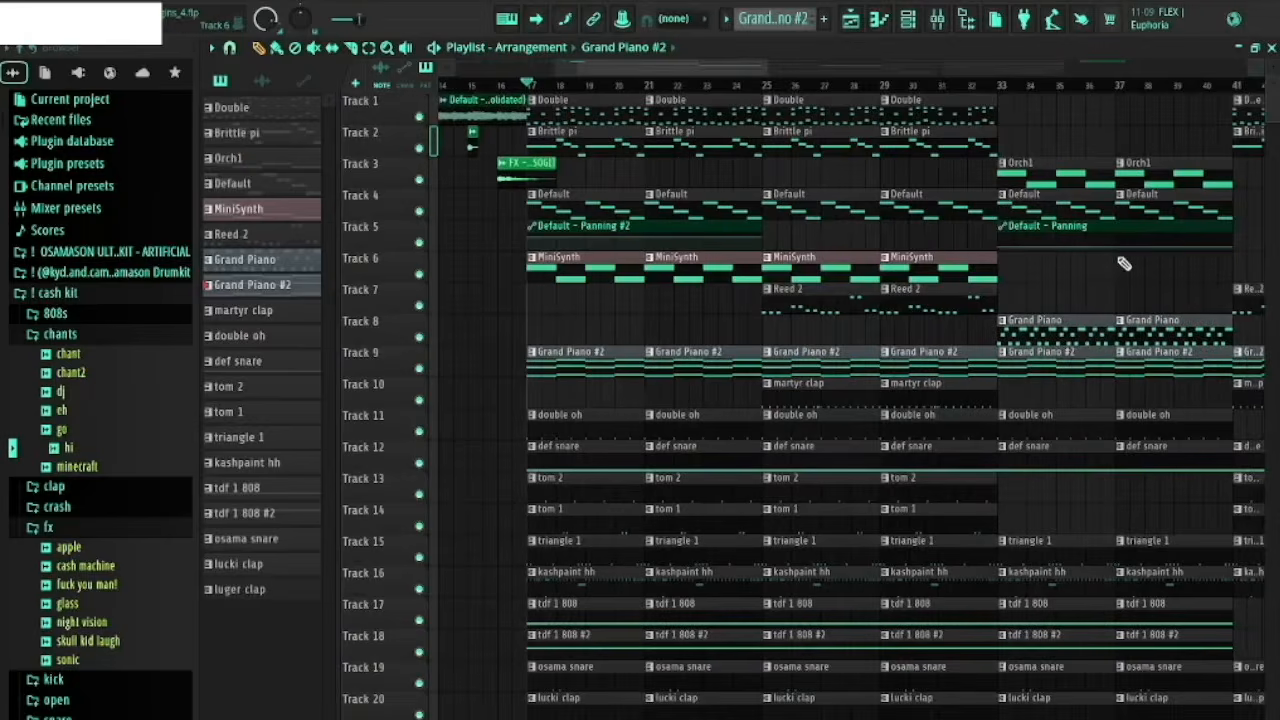
# Step: Move the playhead to bar 25, open the martyr clap pattern with its own channel's notes in the piano roll, and play it
pyautogui.scroll(-3, 1112, 274)
pyautogui.moveTo(1112, 272); pyautogui.dragTo(991, 261)
pyautogui.hscroll(-2, 708, 111)
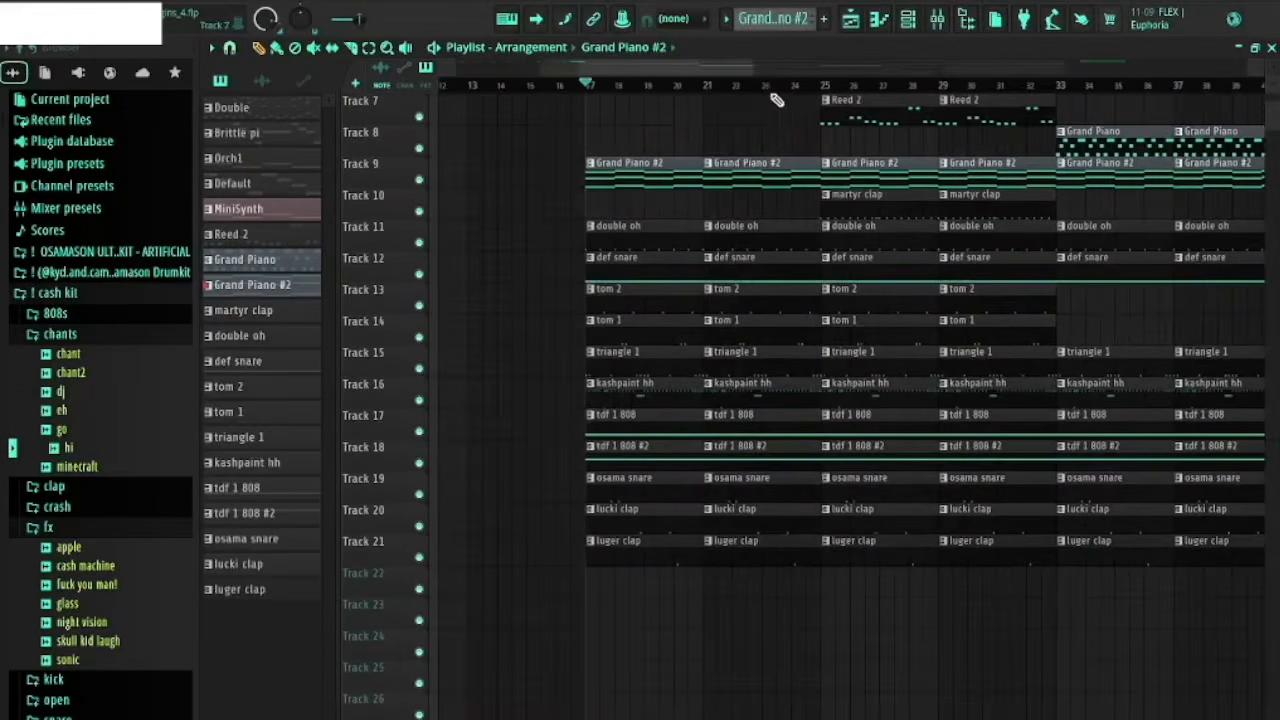
pyautogui.scroll(1, 780, 100)
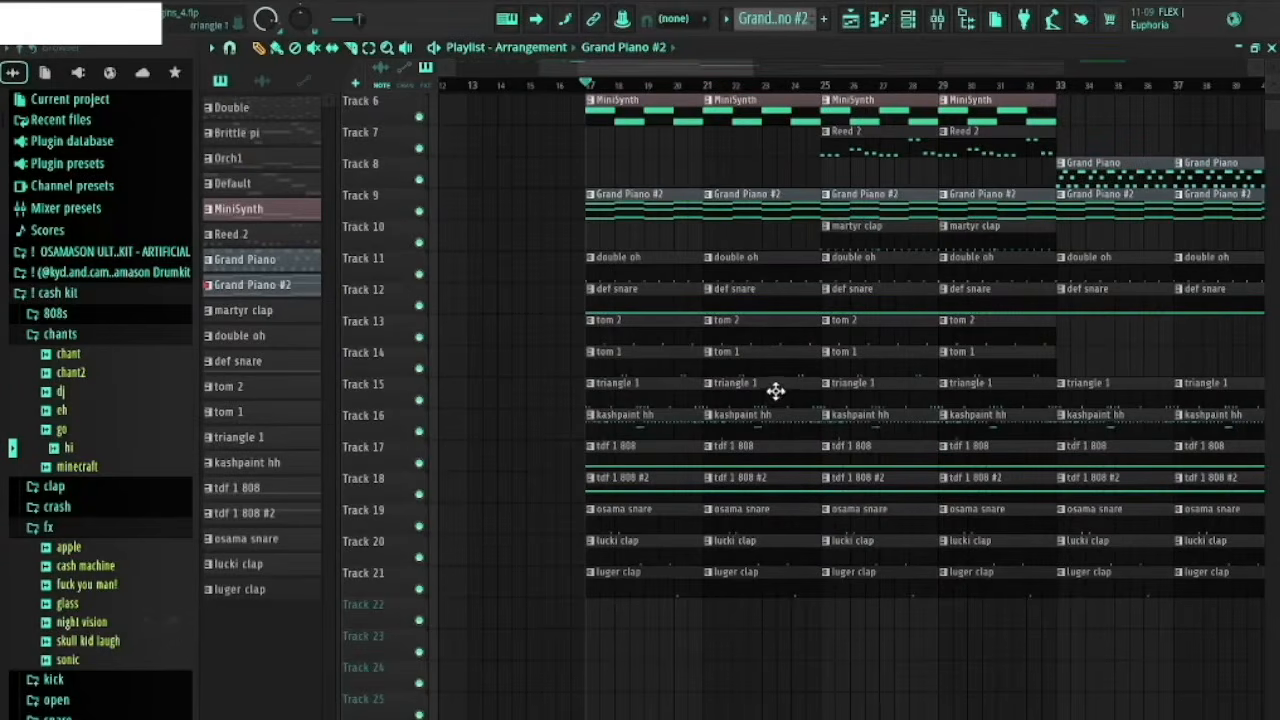
pyautogui.click(822, 86)
pyautogui.doubleClick(860, 244)
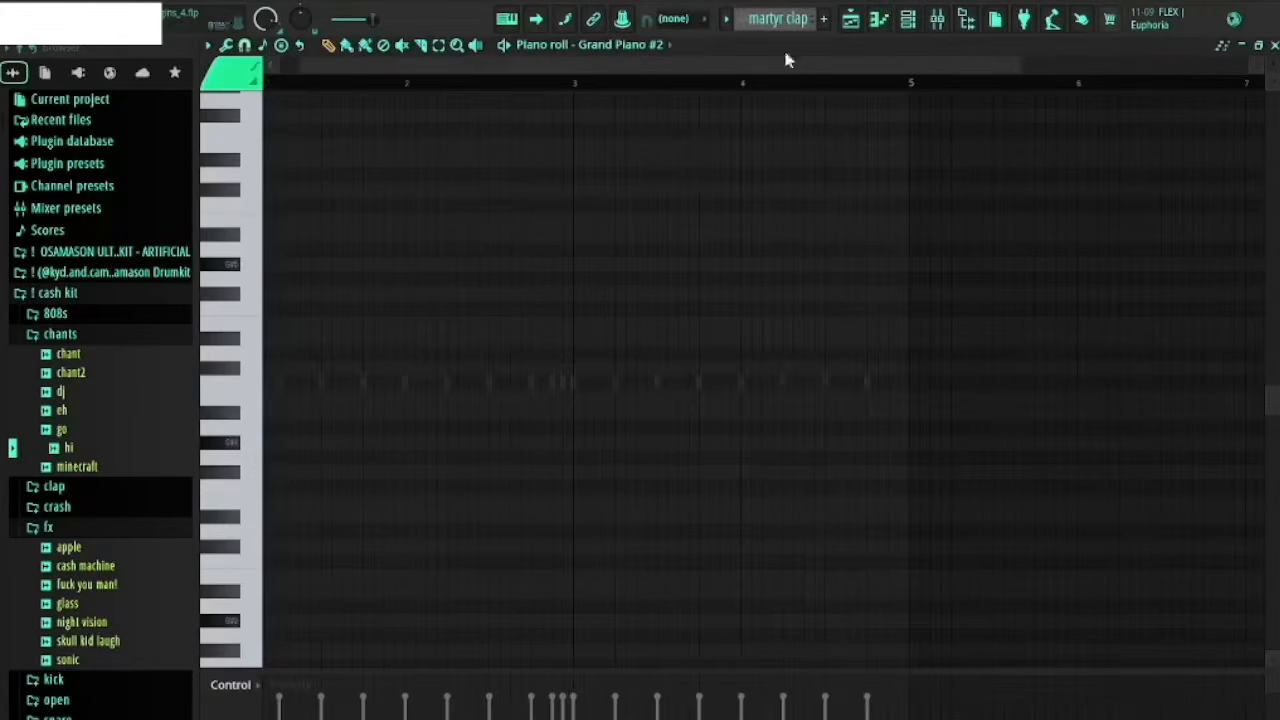
pyautogui.click(658, 48)
pyautogui.click(655, 50)
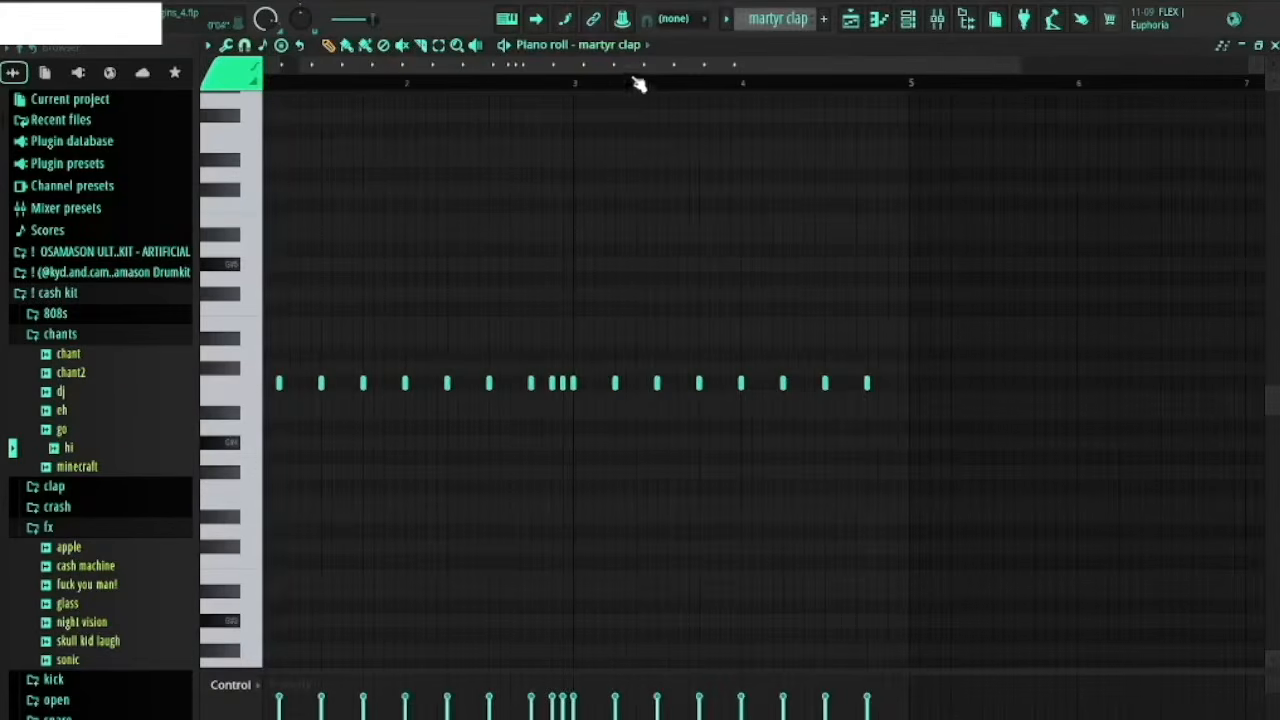
pyautogui.press('Escape')
pyautogui.doubleClick(874, 246)
pyautogui.hscroll(-2, 645, 229)
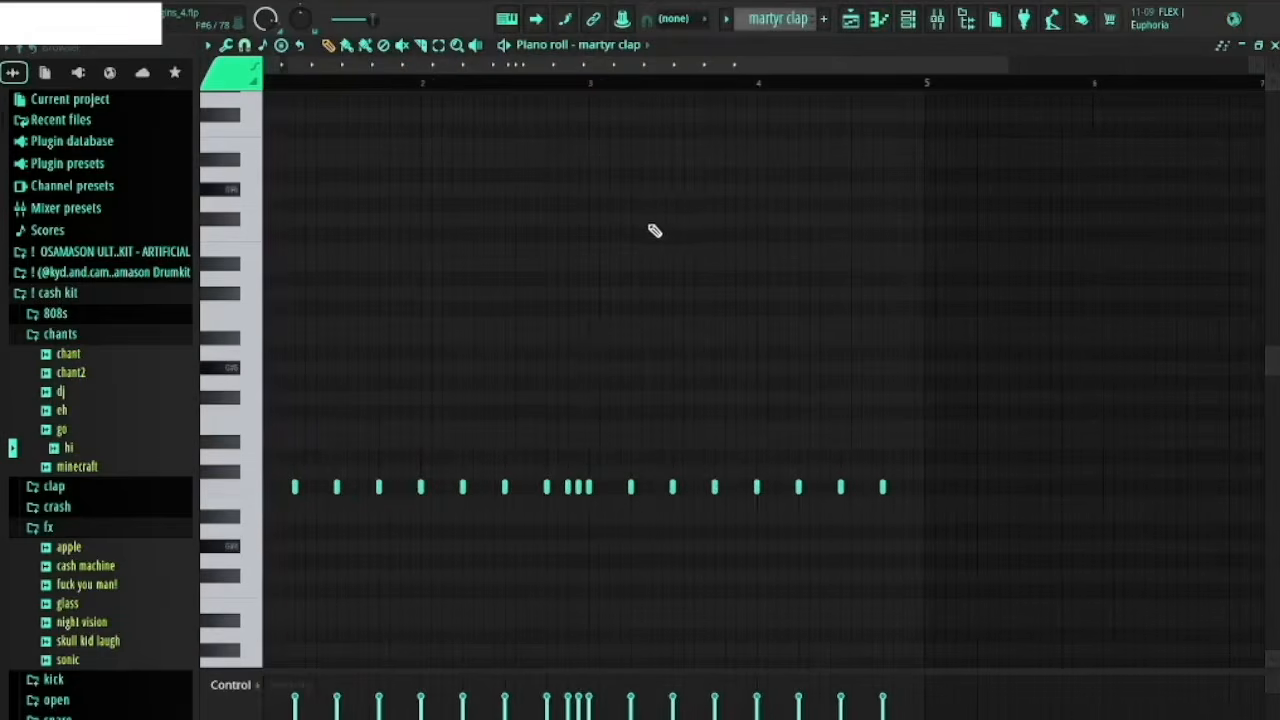
pyautogui.press('space')
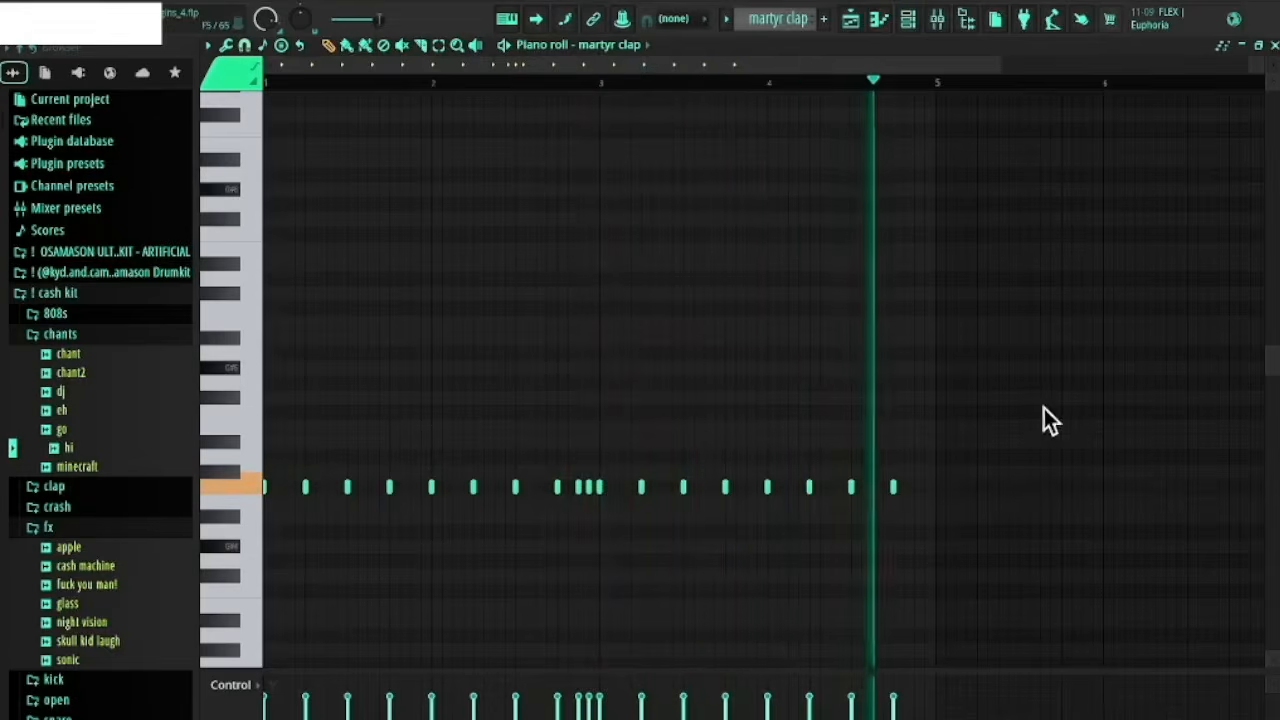
# Step: Solo Track 11 in the playlist and play the double oh pattern with its own channel's notes in the piano roll
pyautogui.press('F5')
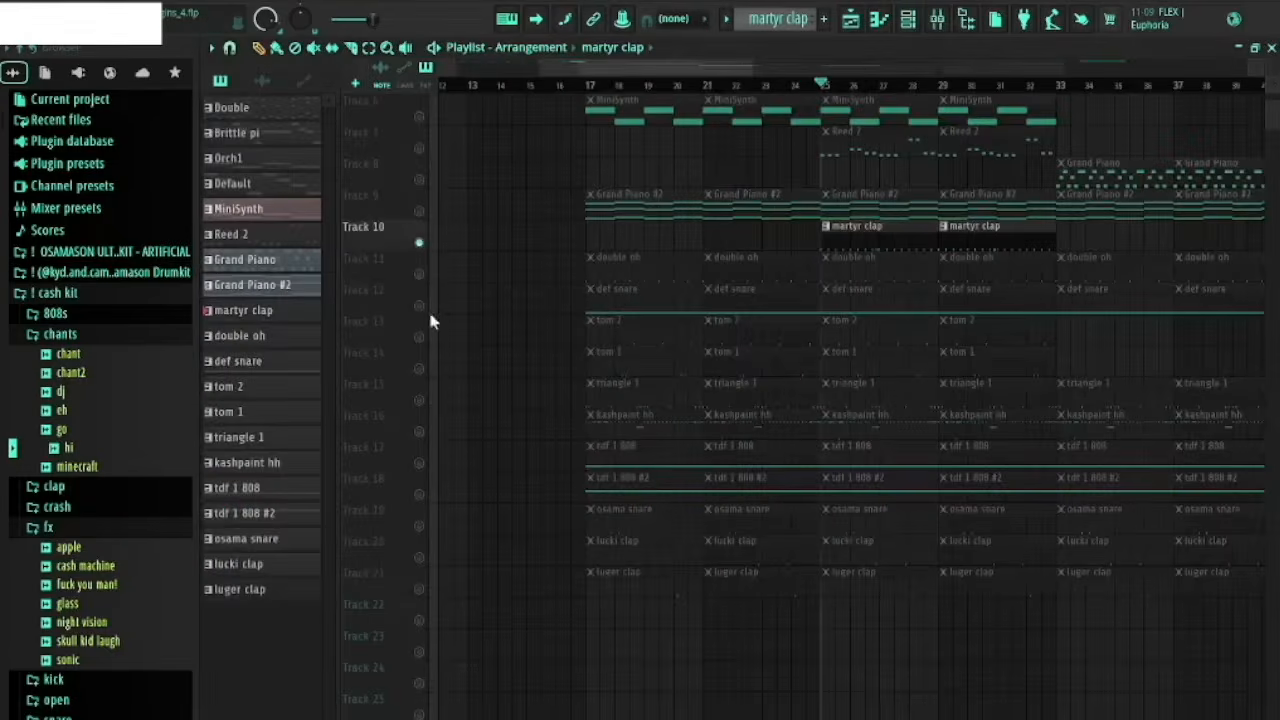
pyautogui.keyDown('ctrl'); pyautogui.click(420, 275); pyautogui.keyUp('ctrl')
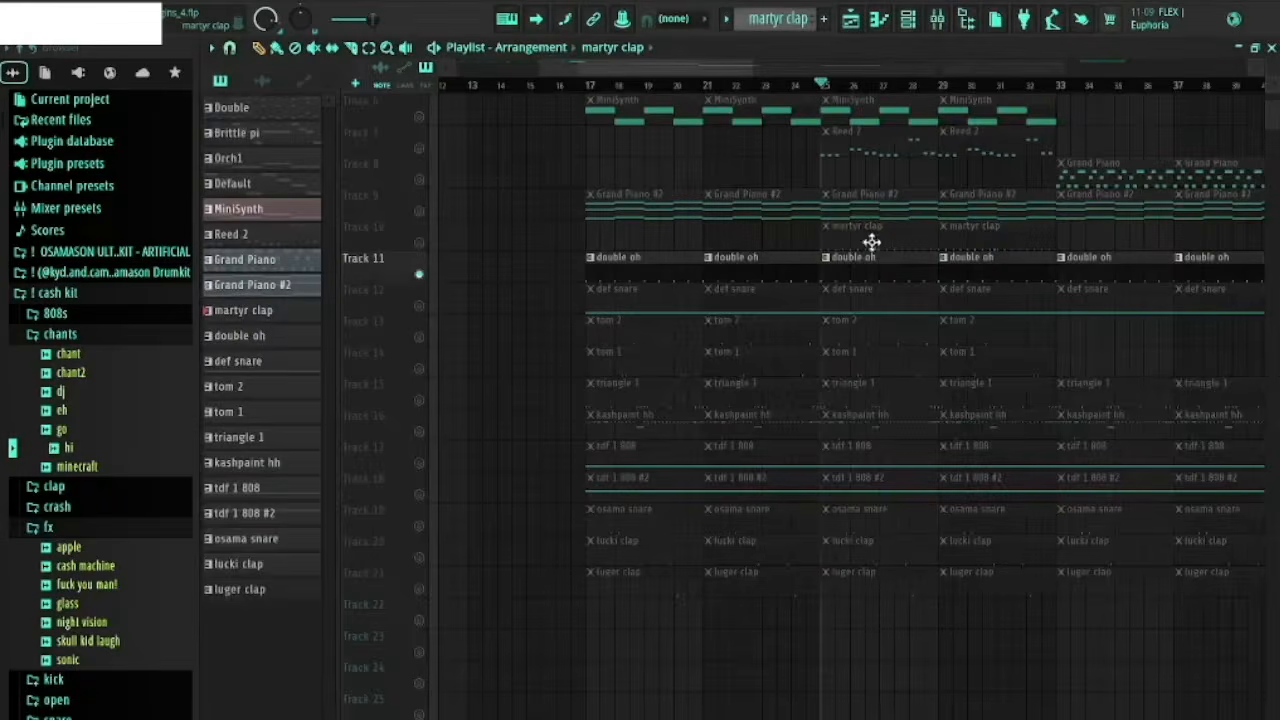
pyautogui.press('F7')
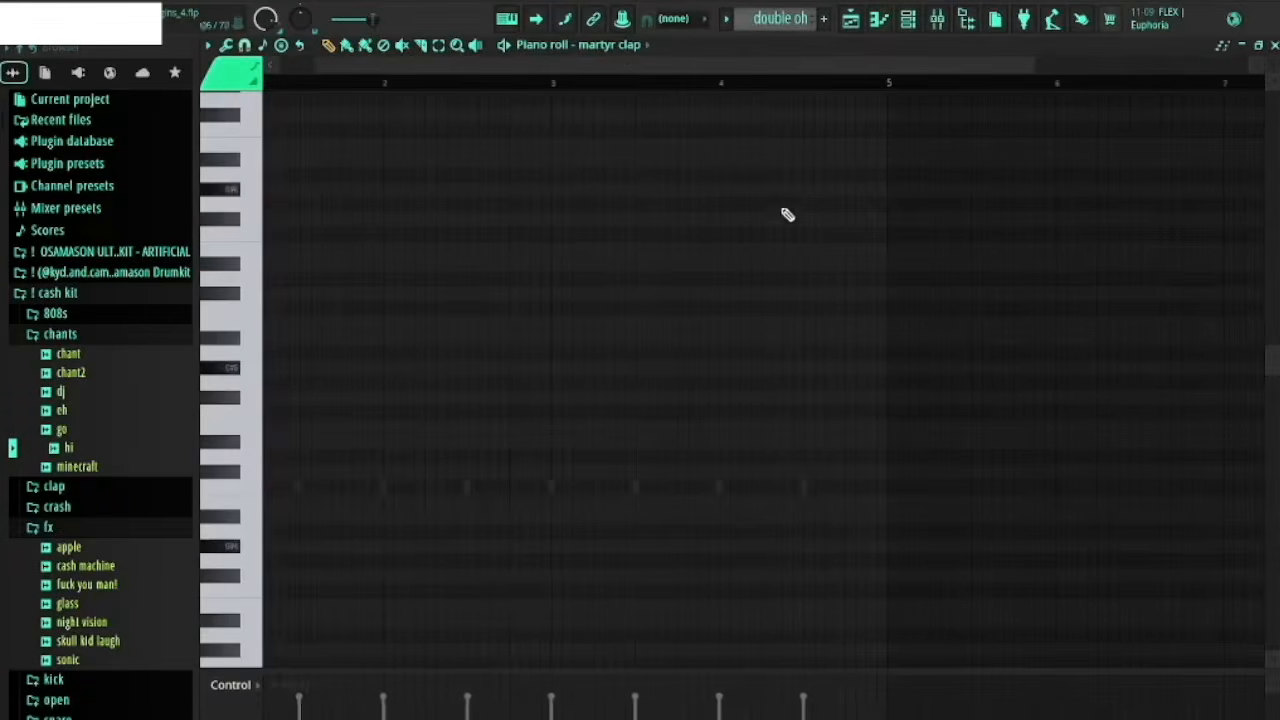
pyautogui.click(612, 46)
pyautogui.click(631, 636)
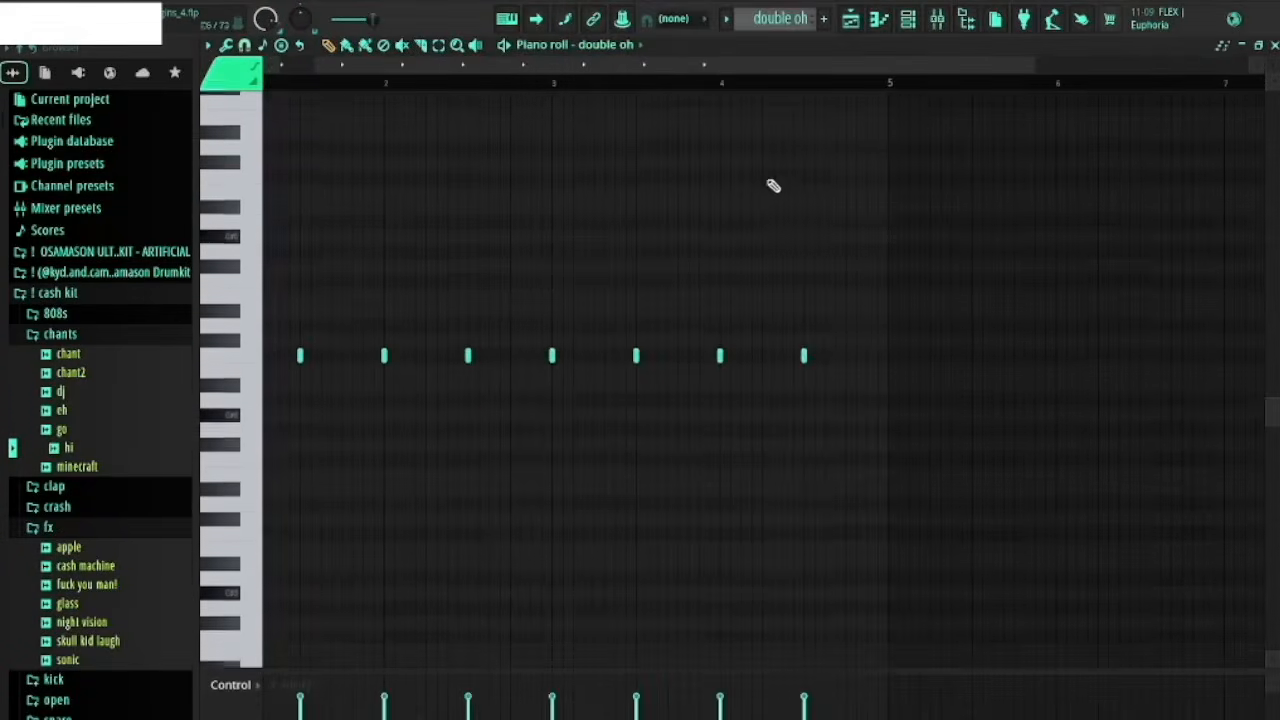
pyautogui.press('space')
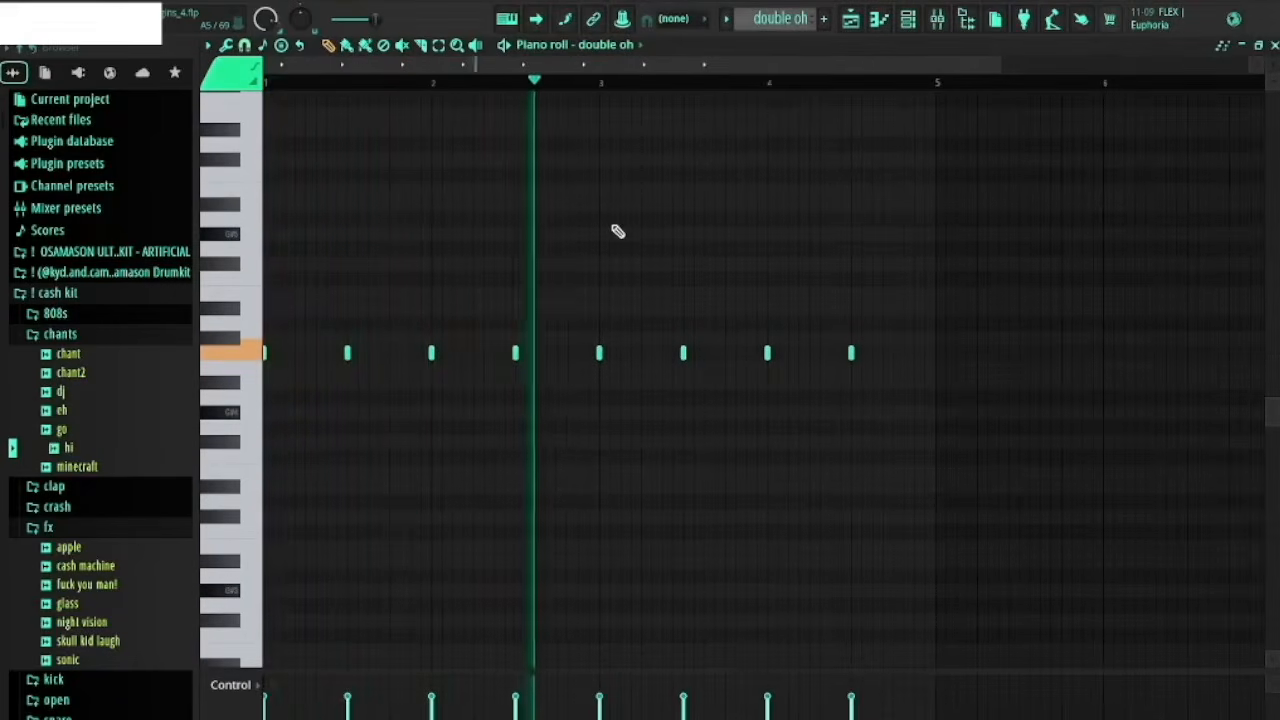
# Step: Solo Track 12 in the playlist and play the def snare pattern in the piano roll
pyautogui.press('F5')
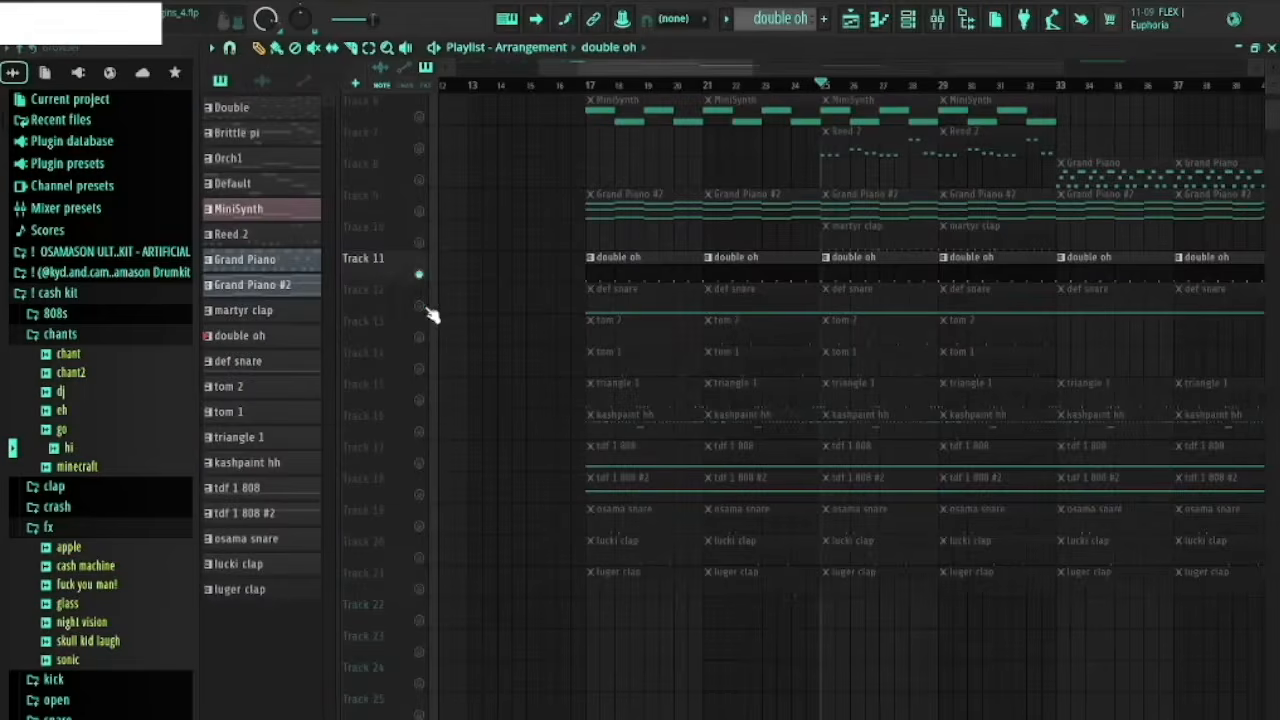
pyautogui.doubleClick(773, 289)
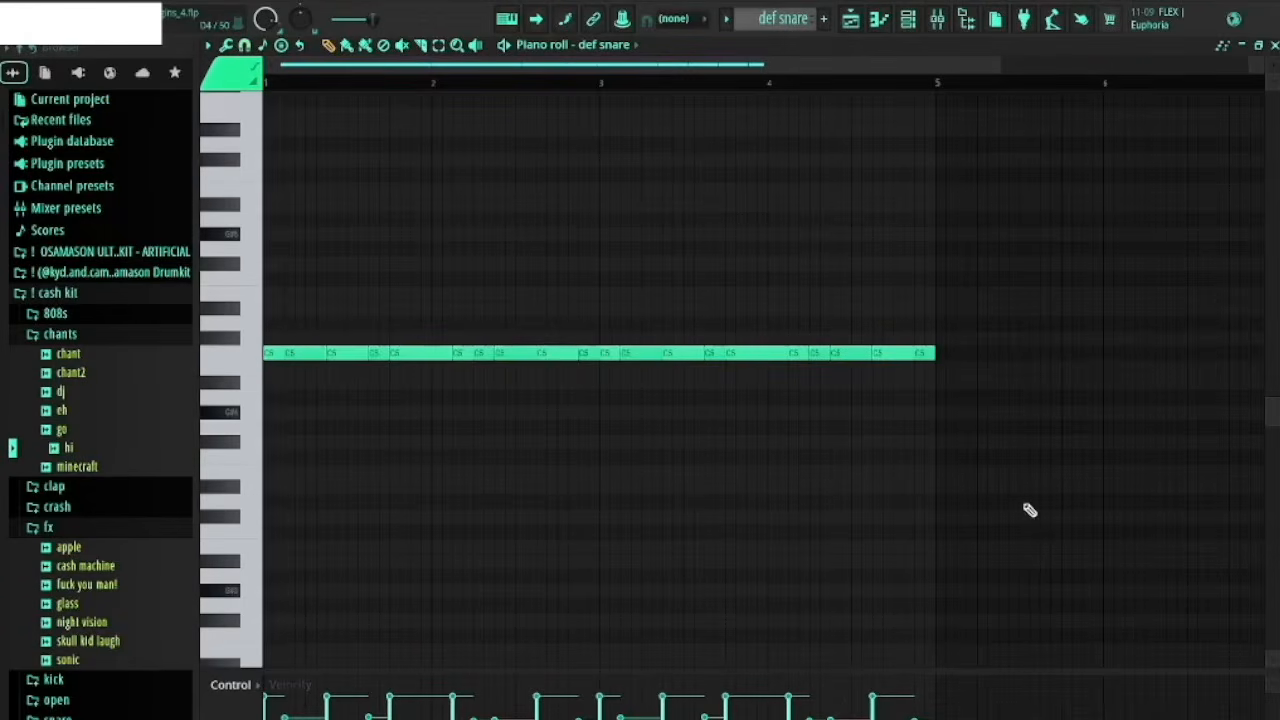
pyautogui.press('space')
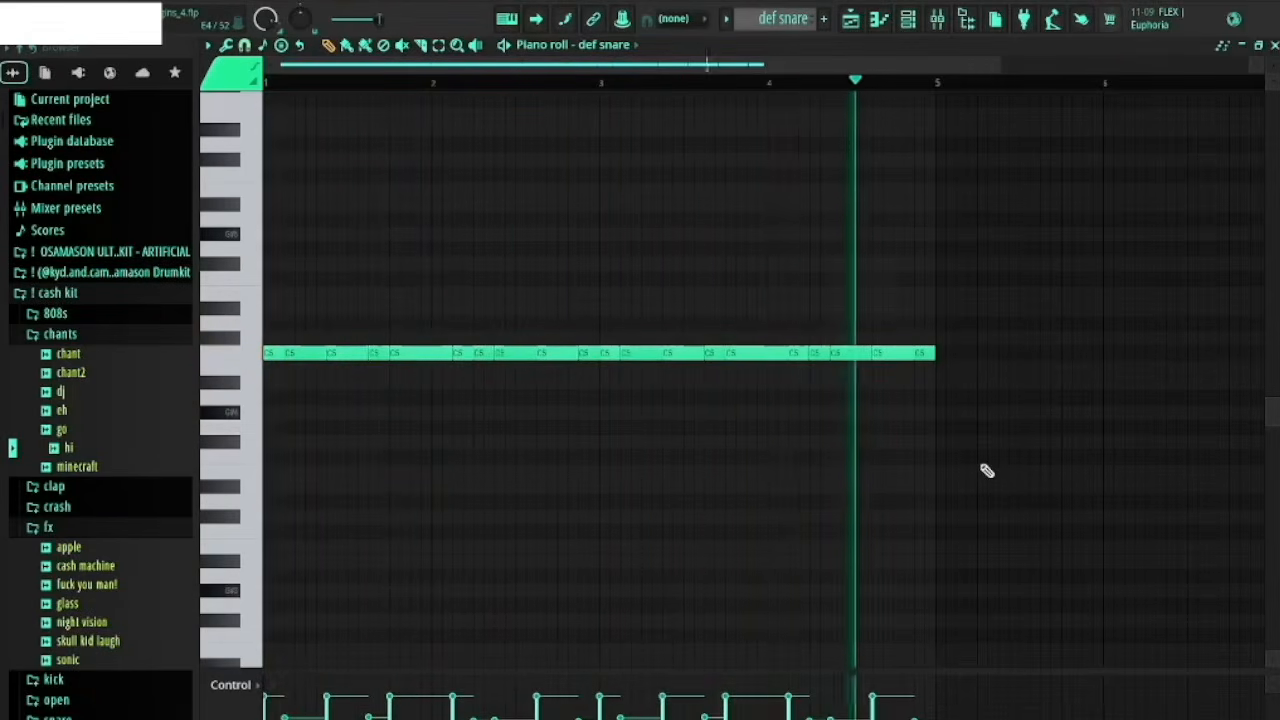
# Step: Solo Track 13, unmute Track 14 alongside it, and show the tom 2 pattern's notes in the piano roll
pyautogui.press('F5')
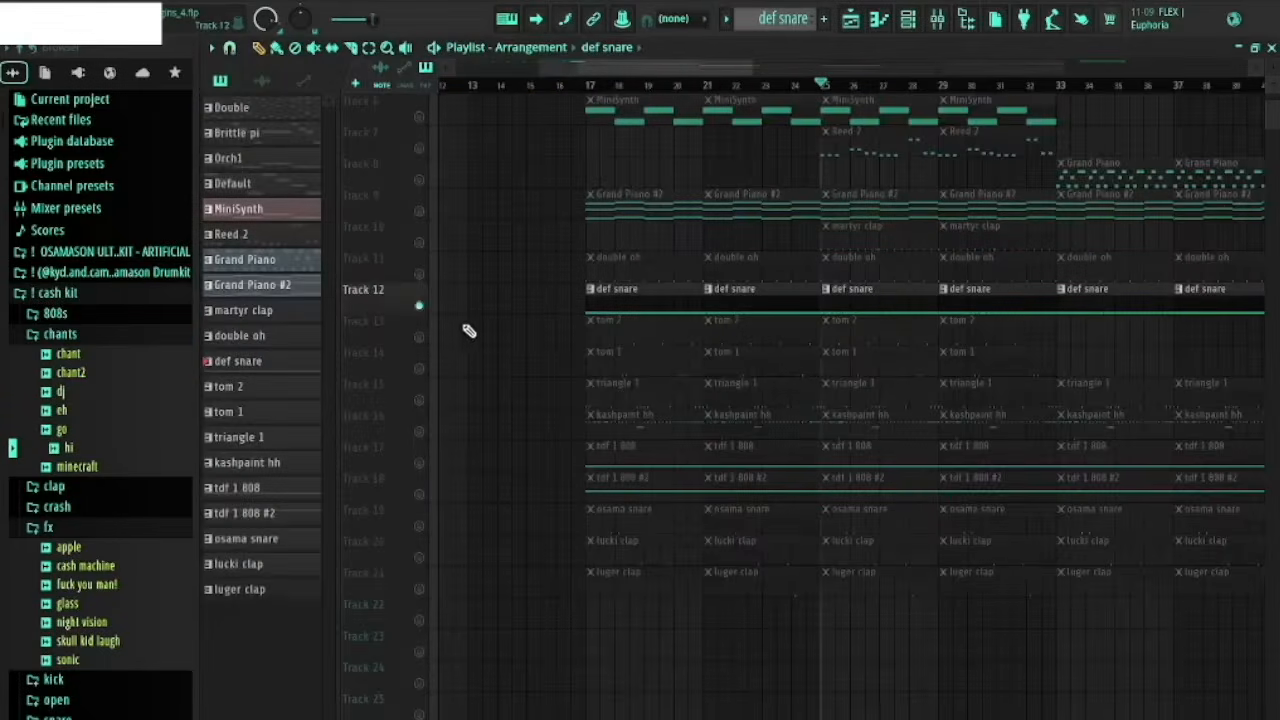
pyautogui.click(430, 338)
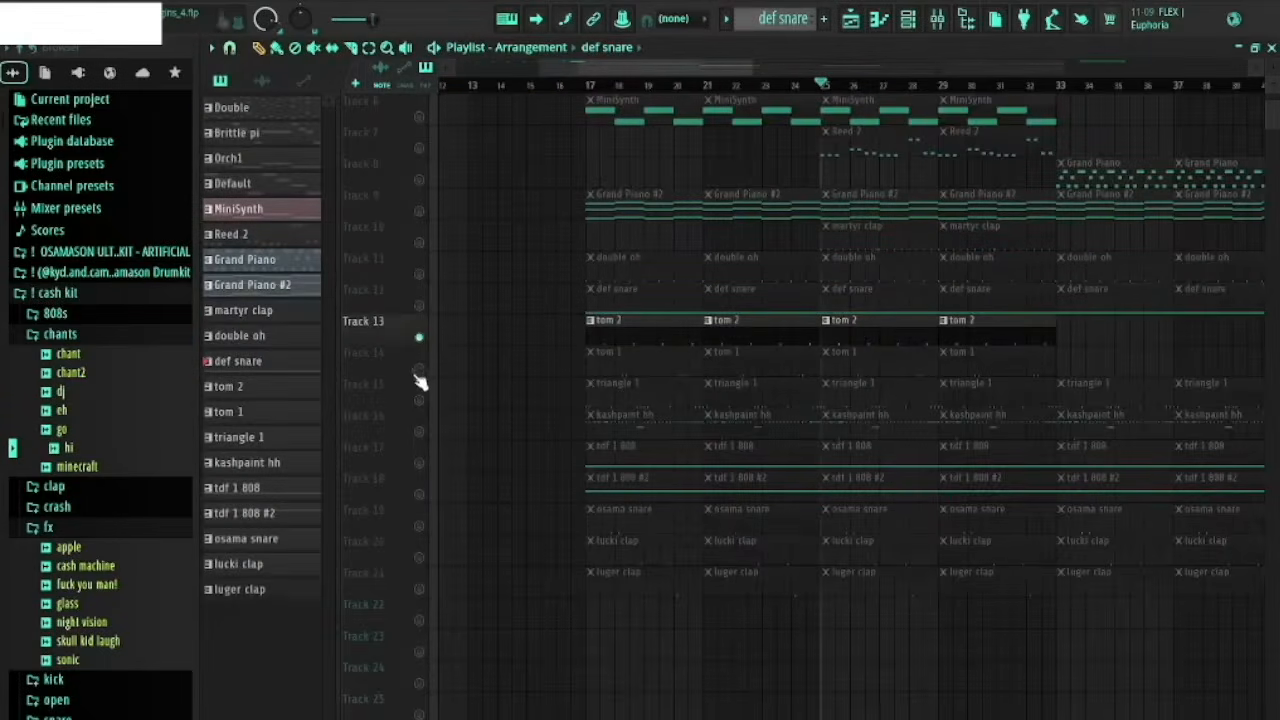
pyautogui.click(419, 369)
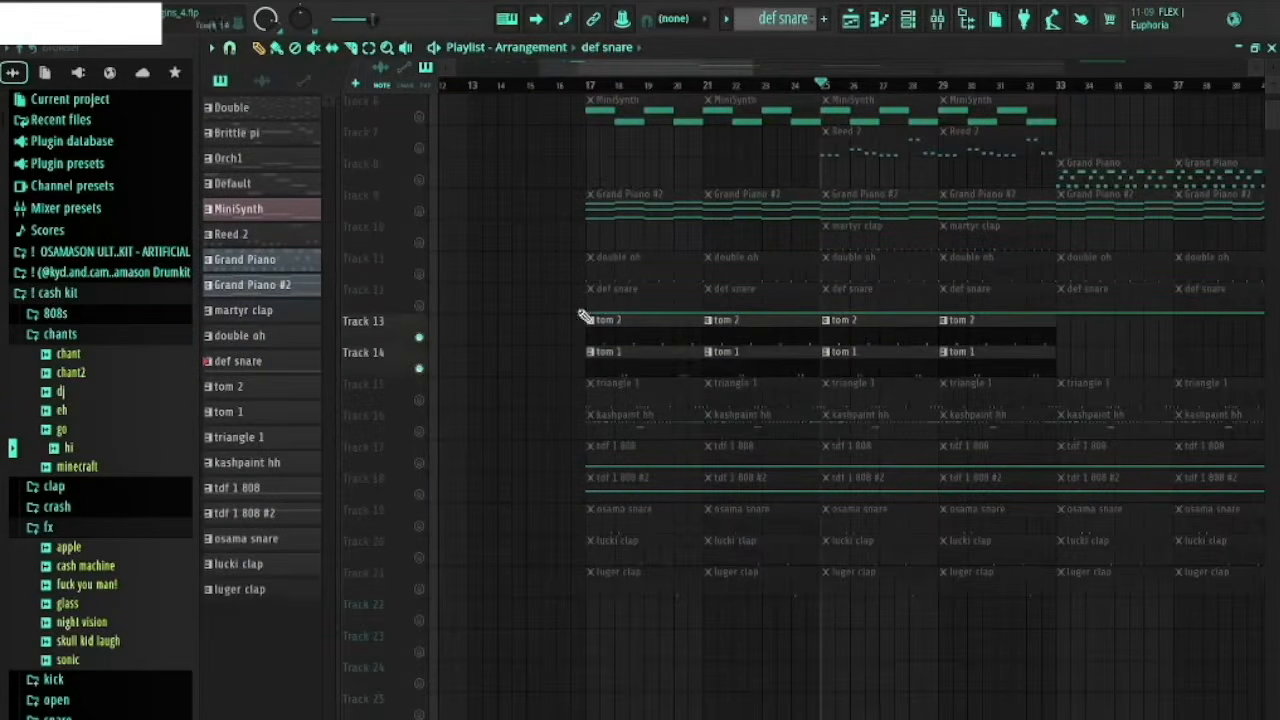
pyautogui.doubleClick(888, 331)
pyautogui.click(635, 47)
pyautogui.click(625, 671)
# Step: Open the tom 1 pattern from the playlist and show the tom 1 channel's notes in the piano roll
pyautogui.press('F5')
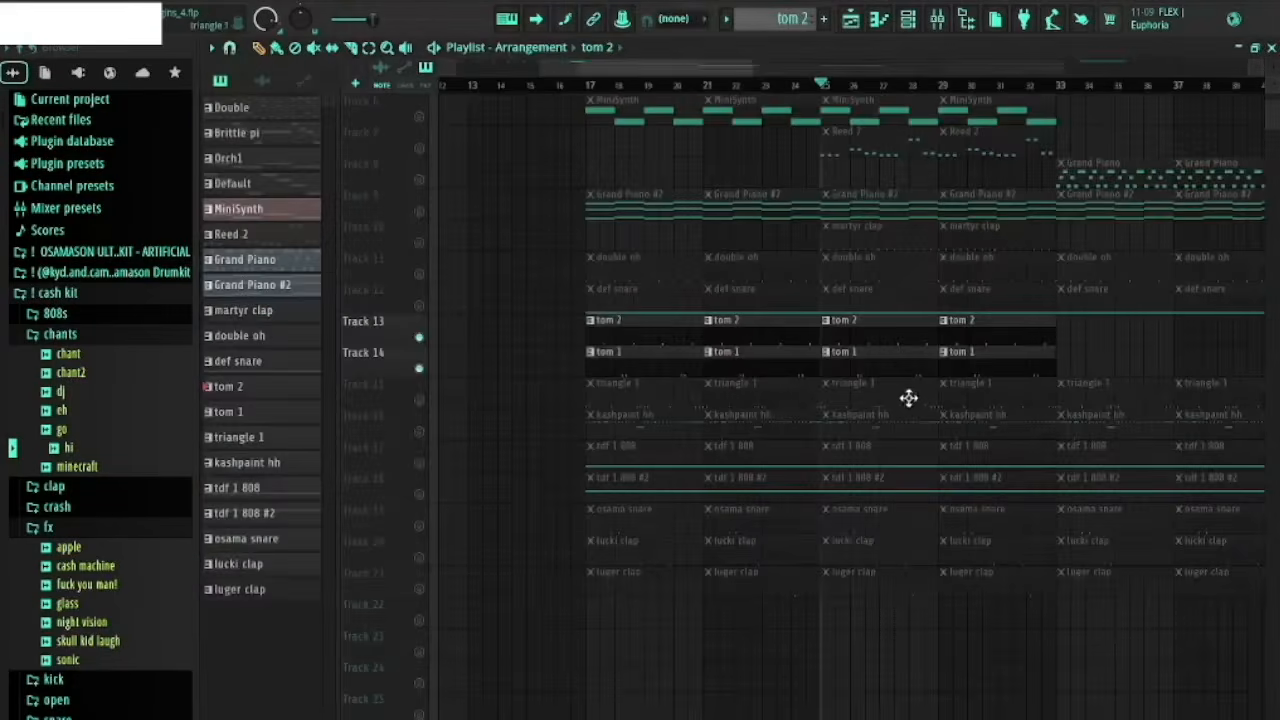
pyautogui.doubleClick(881, 368)
pyautogui.click(590, 45)
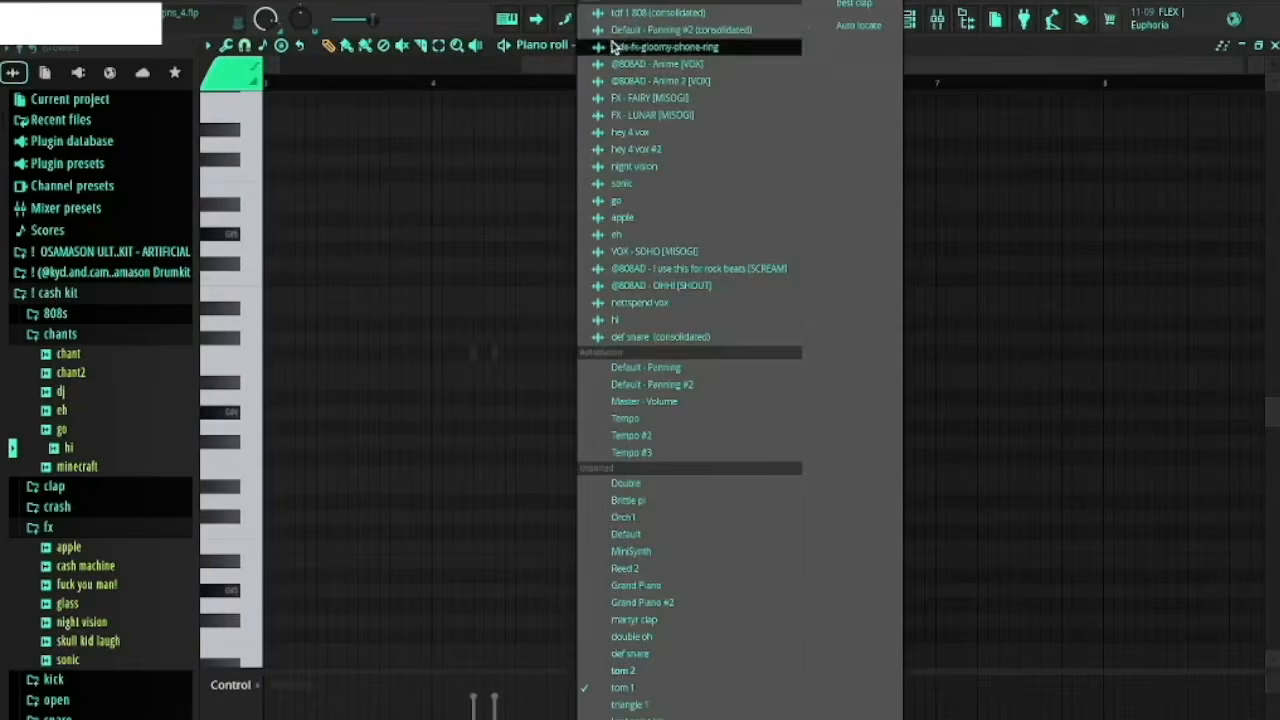
pyautogui.click(623, 688)
pyautogui.hscroll(-3, 512, 514)
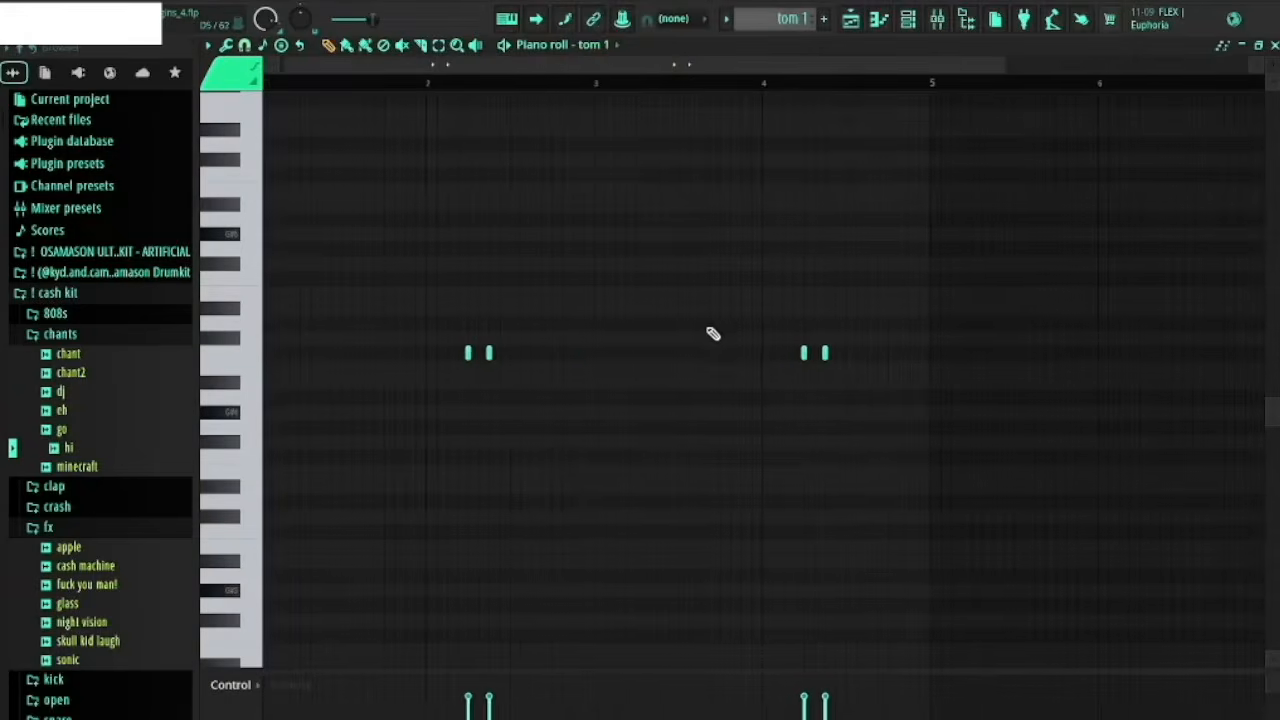
# Step: Play the tom 1 and tom 2 clips together from around bar 25 in the playlist and stop playback
pyautogui.press('F5')
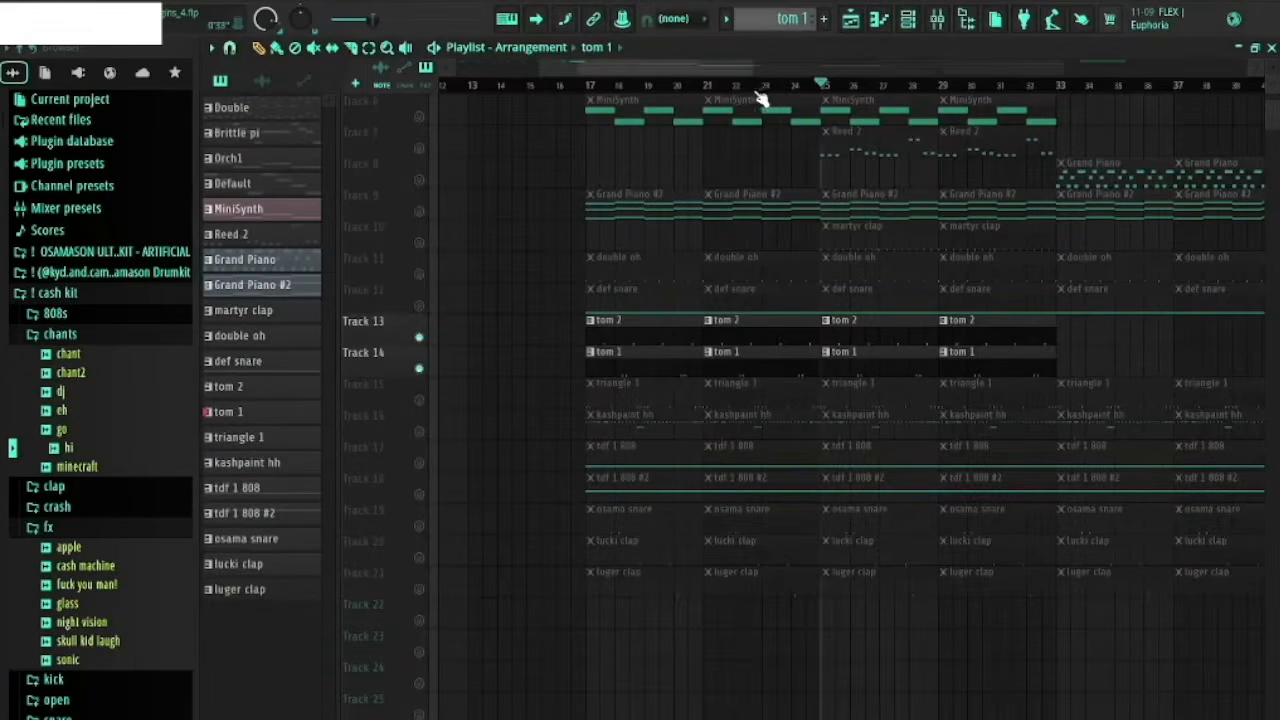
pyautogui.moveTo(762, 92)
pyautogui.mouseDown()
pyautogui.moveTo(740, 95)
pyautogui.moveTo(851, 89)
pyautogui.moveTo(840, 90)
pyautogui.mouseUp()
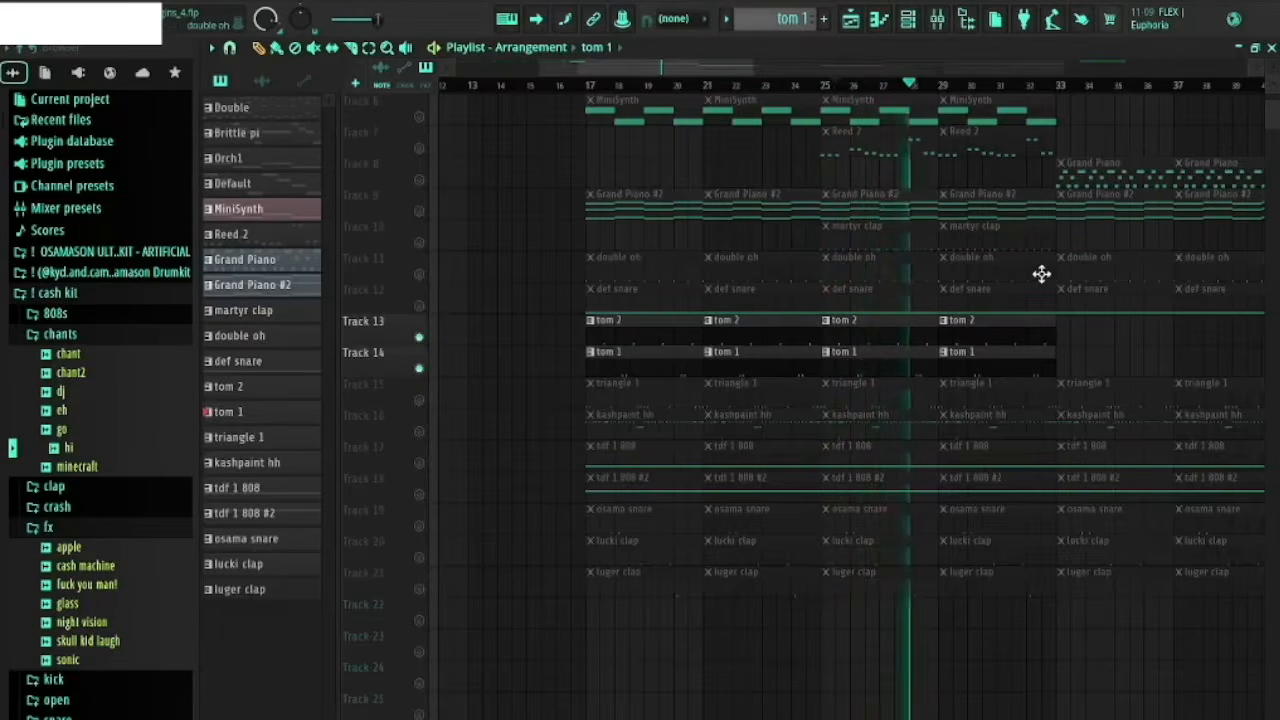
pyautogui.press('space')
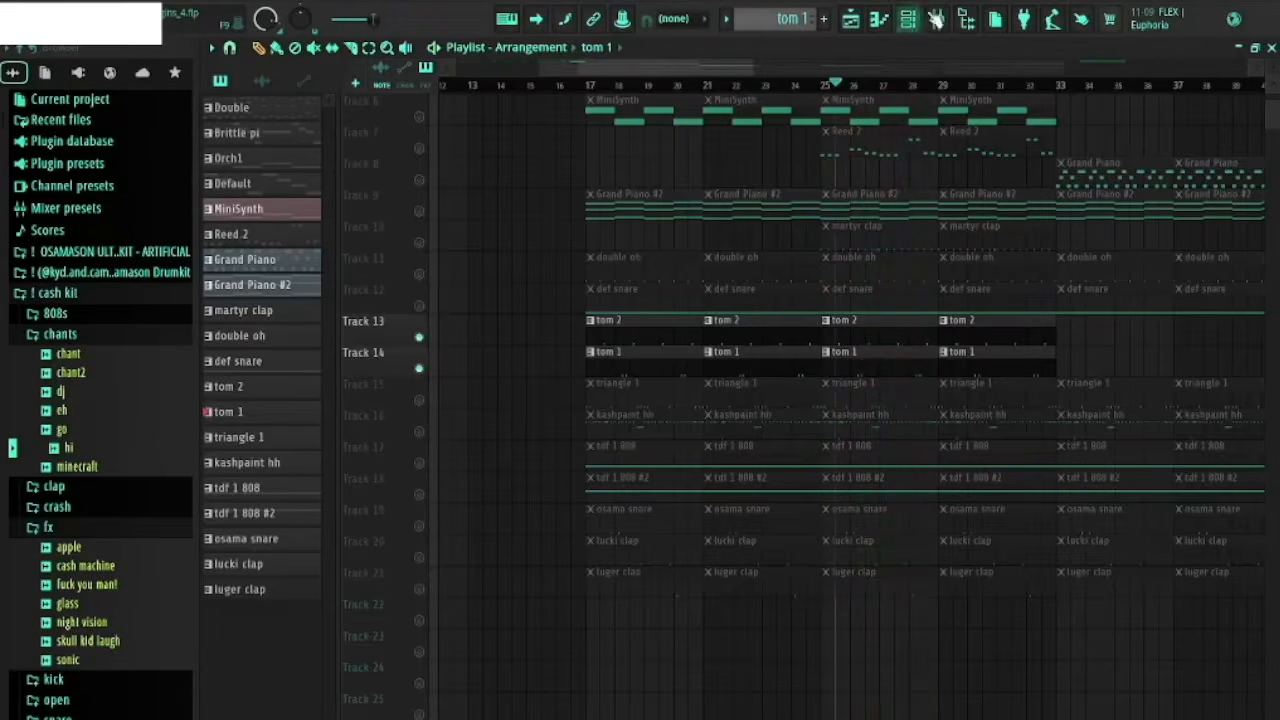
# Step: Open the mixer and select the tom 1 track to examine its effect slots and panning
pyautogui.click(938, 19)
pyautogui.hscroll(5, 963, 223)
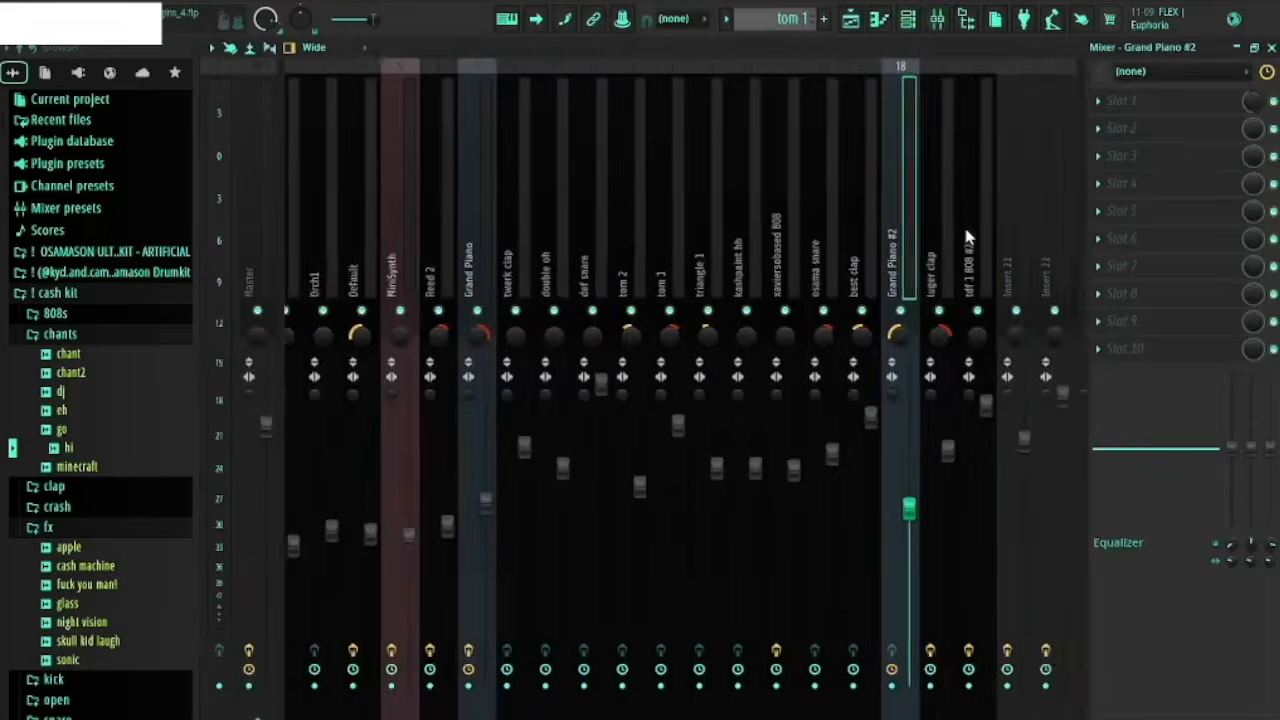
pyautogui.press('F9')
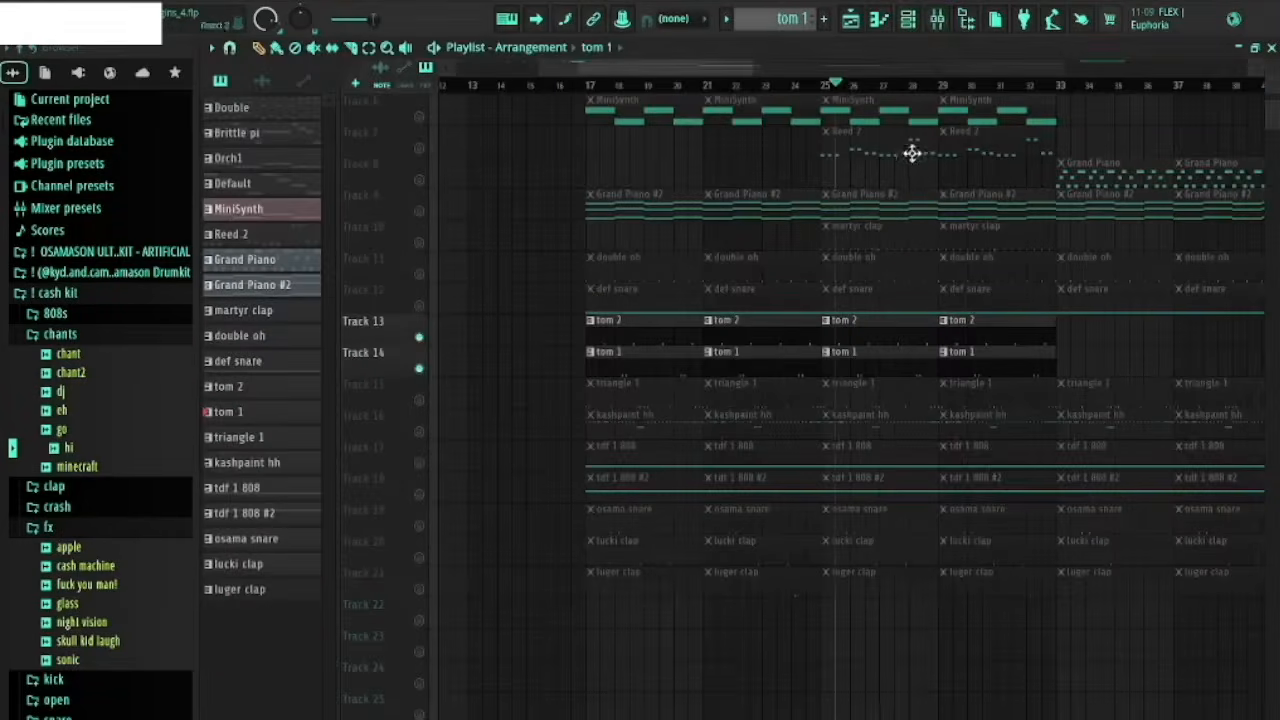
pyautogui.click(940, 24)
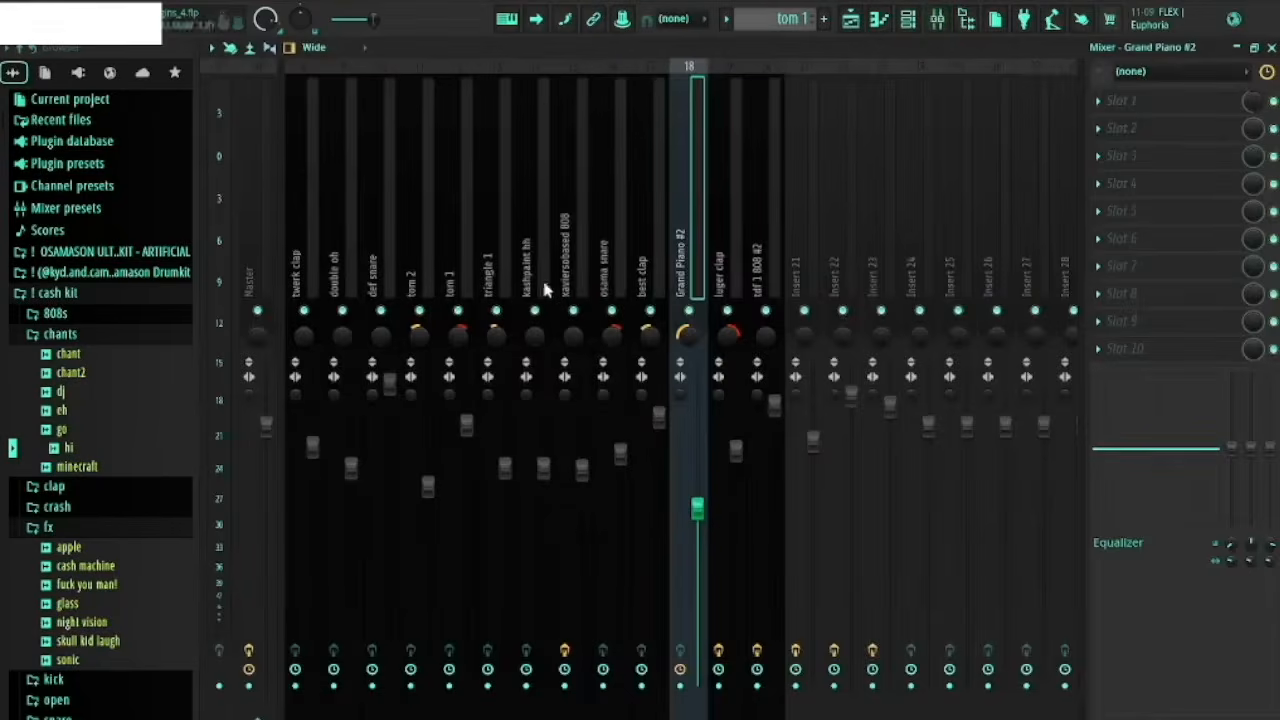
pyautogui.hscroll(-5, 510, 262)
pyautogui.click(750, 262)
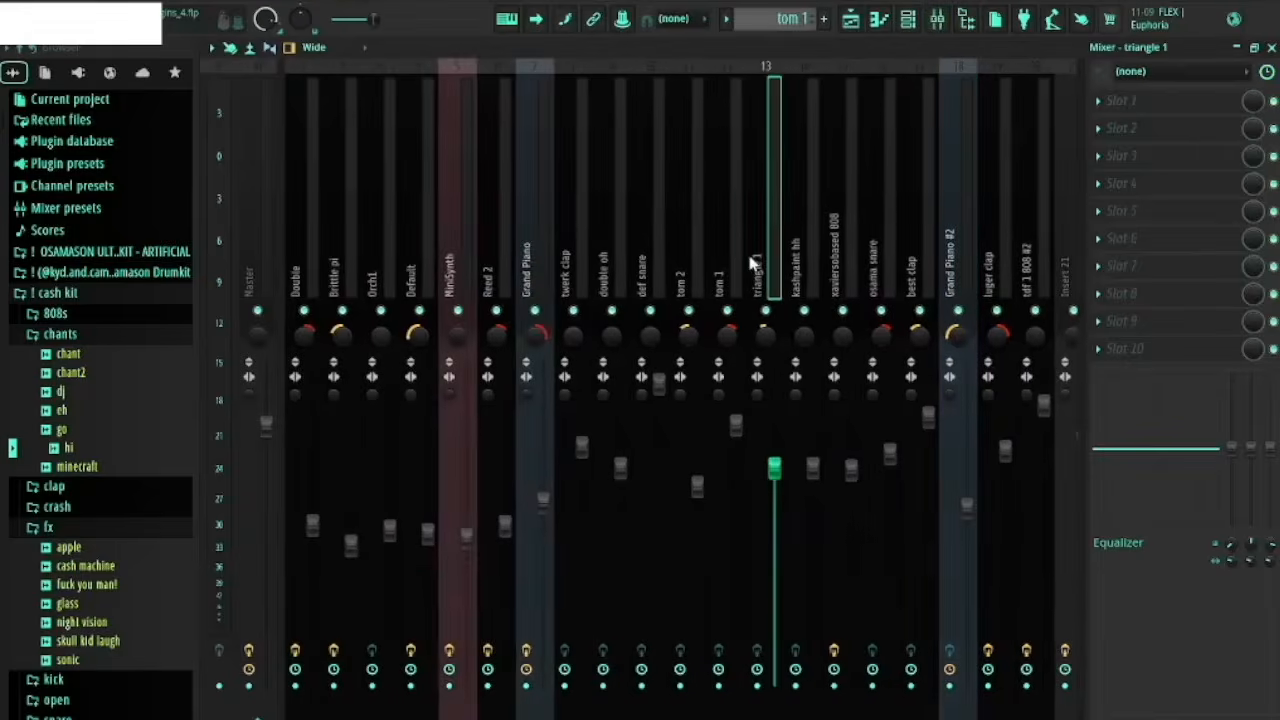
pyautogui.click(724, 268)
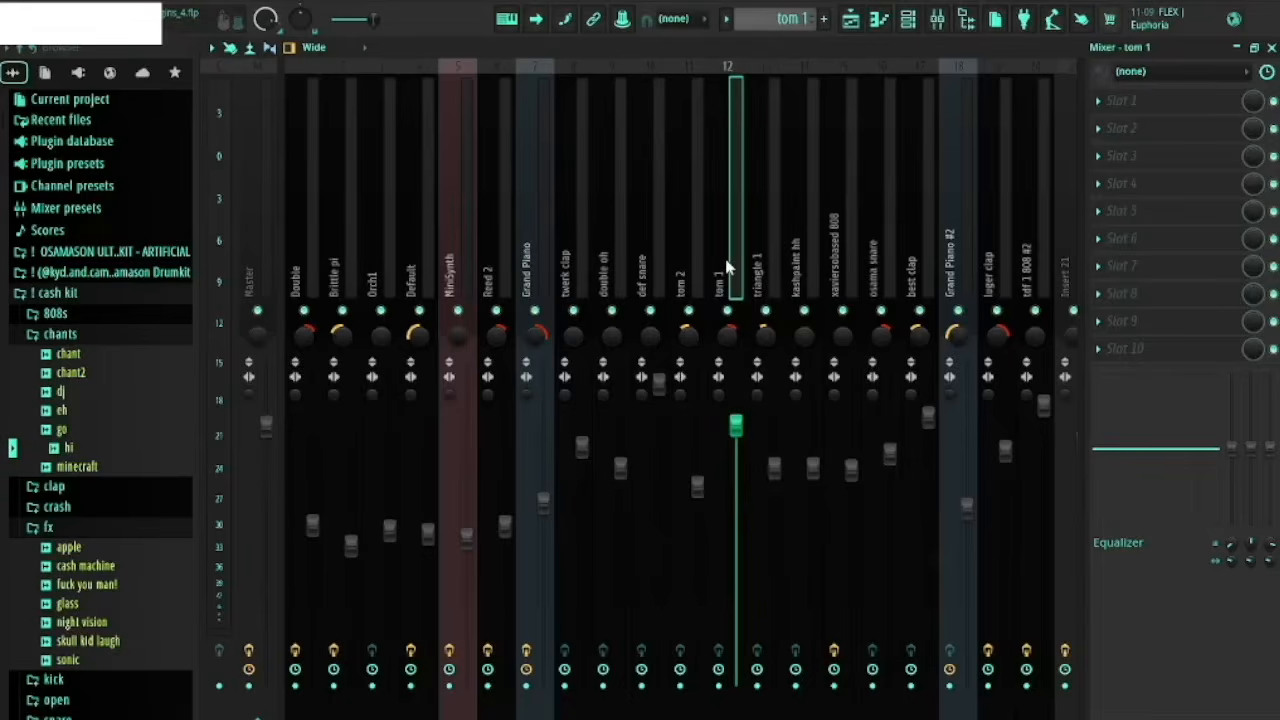
# Step: Solo Track 15, show the triangle 1 channel's notes in the piano roll, and play the pattern
pyautogui.press('F5')
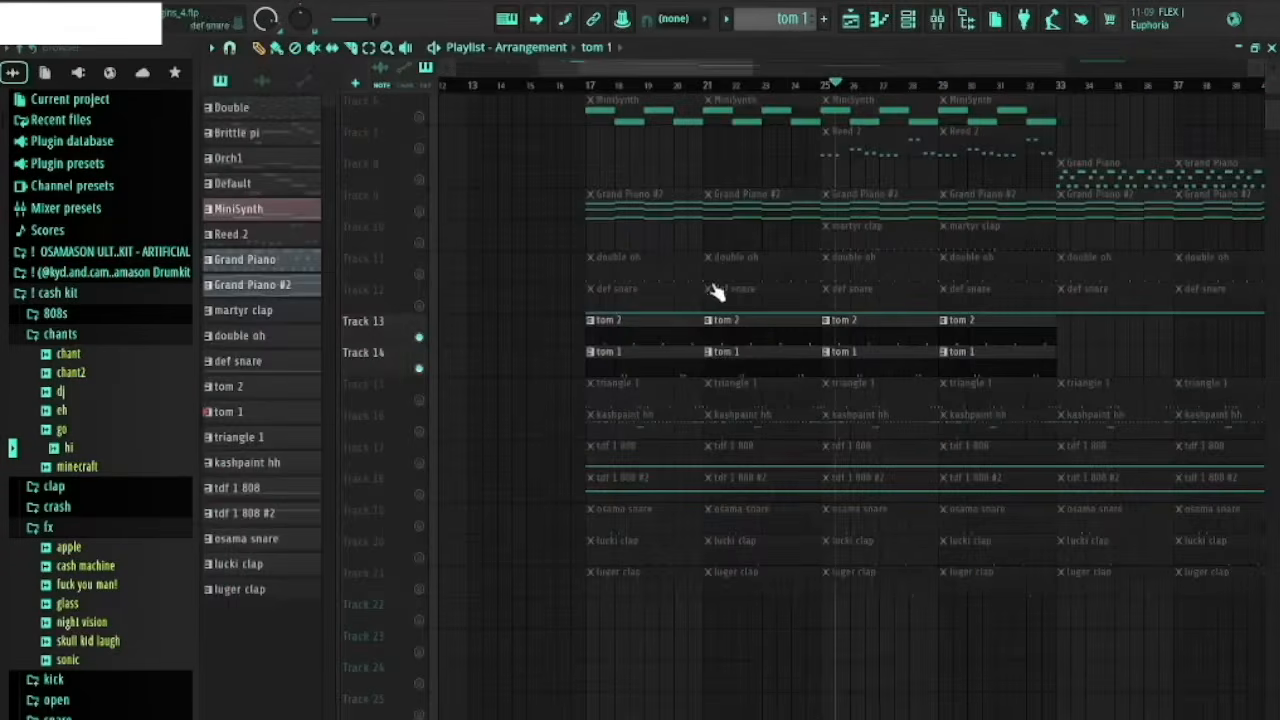
pyautogui.rightClick(419, 401)
pyautogui.rightClick(419, 401)
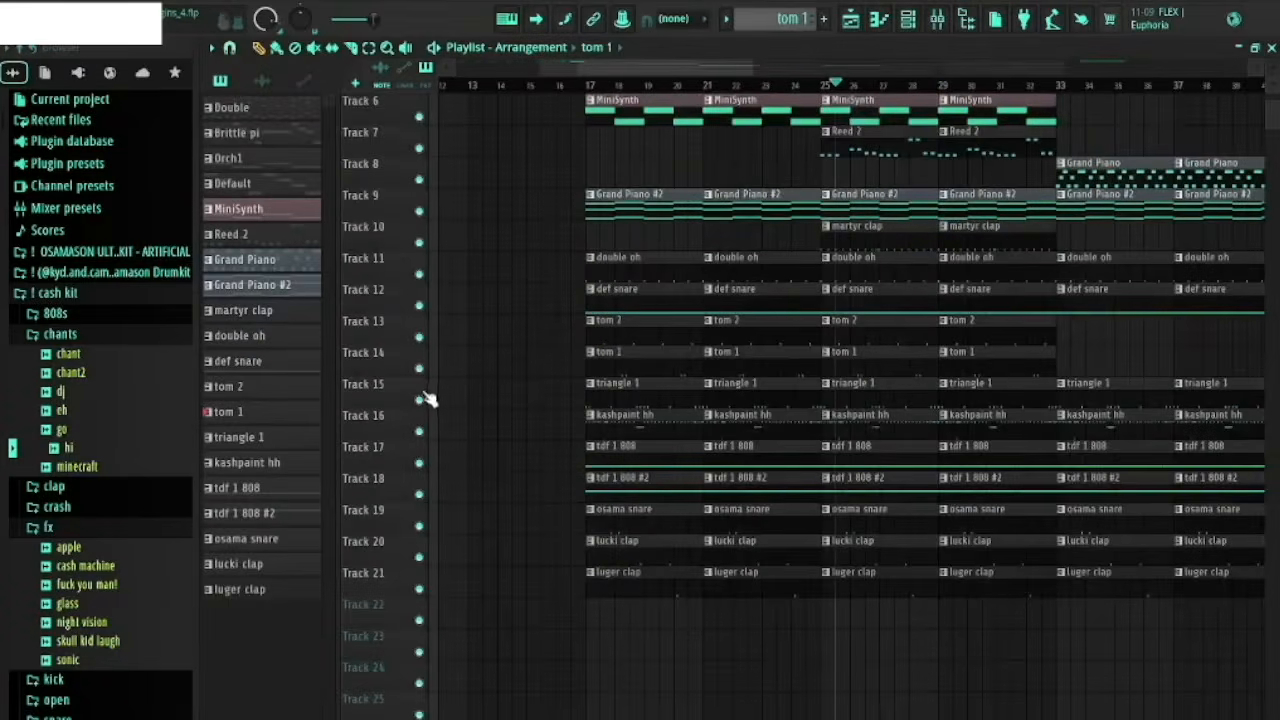
pyautogui.rightClick(424, 397)
pyautogui.doubleClick(842, 398)
pyautogui.click(577, 45)
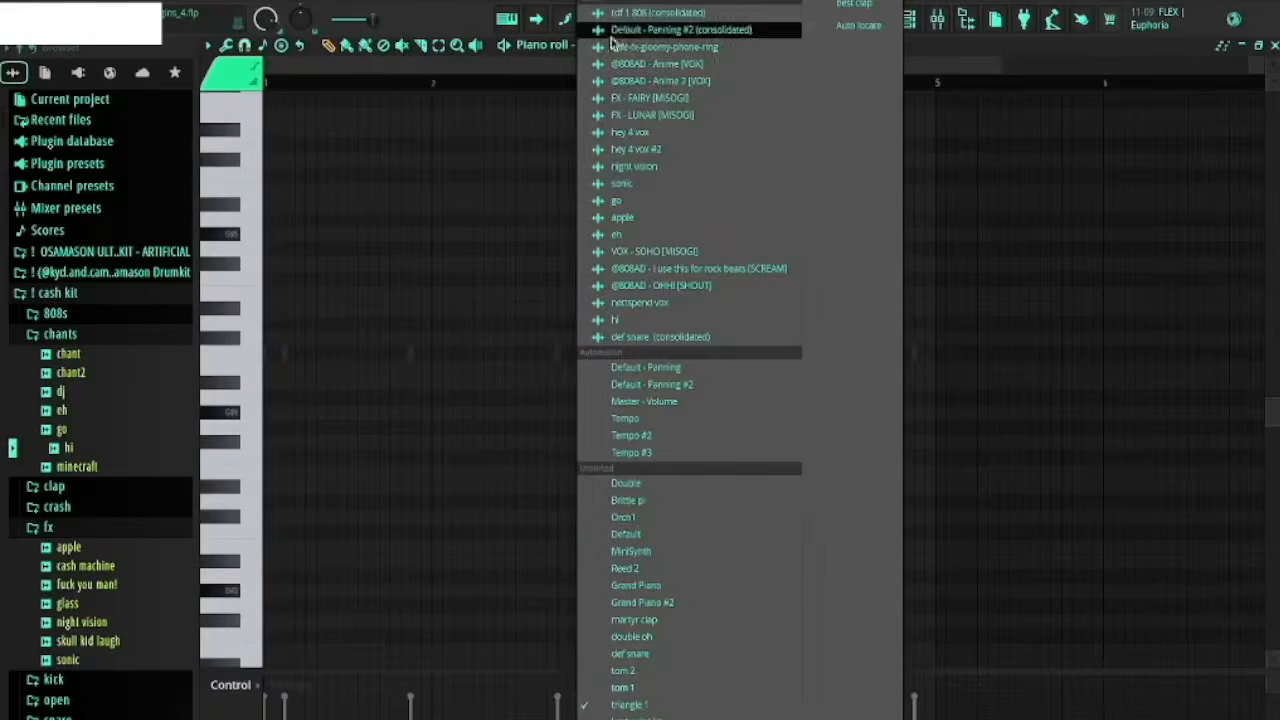
pyautogui.click(638, 6)
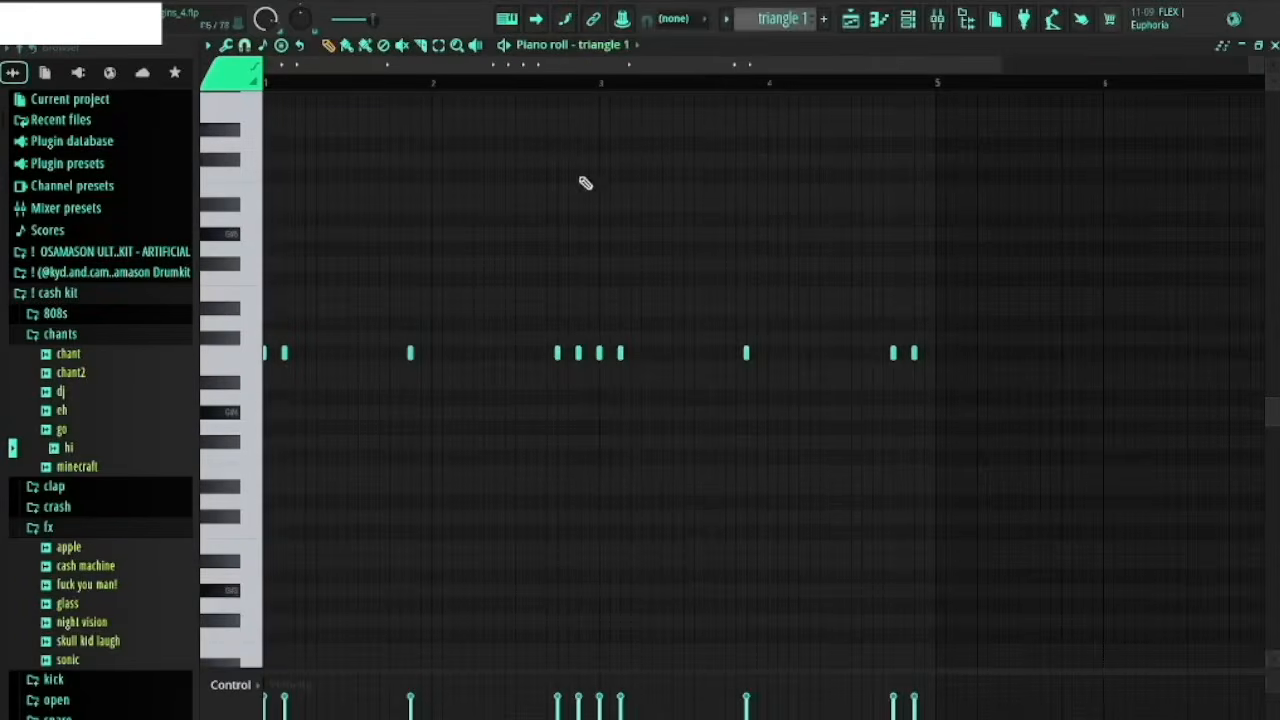
pyautogui.press('space')
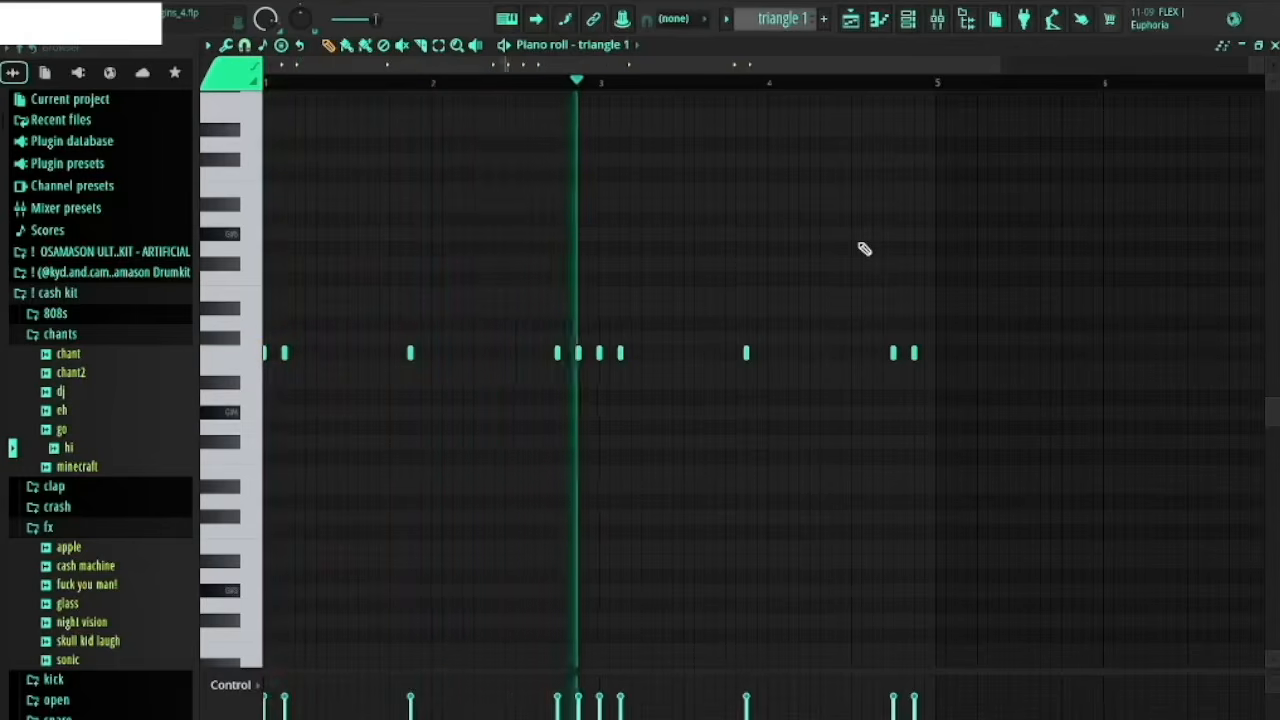
# Step: Open the kashpaint hh pattern from the playlist and show the kashpaint hh channel's notes in the piano roll
pyautogui.press('F5')
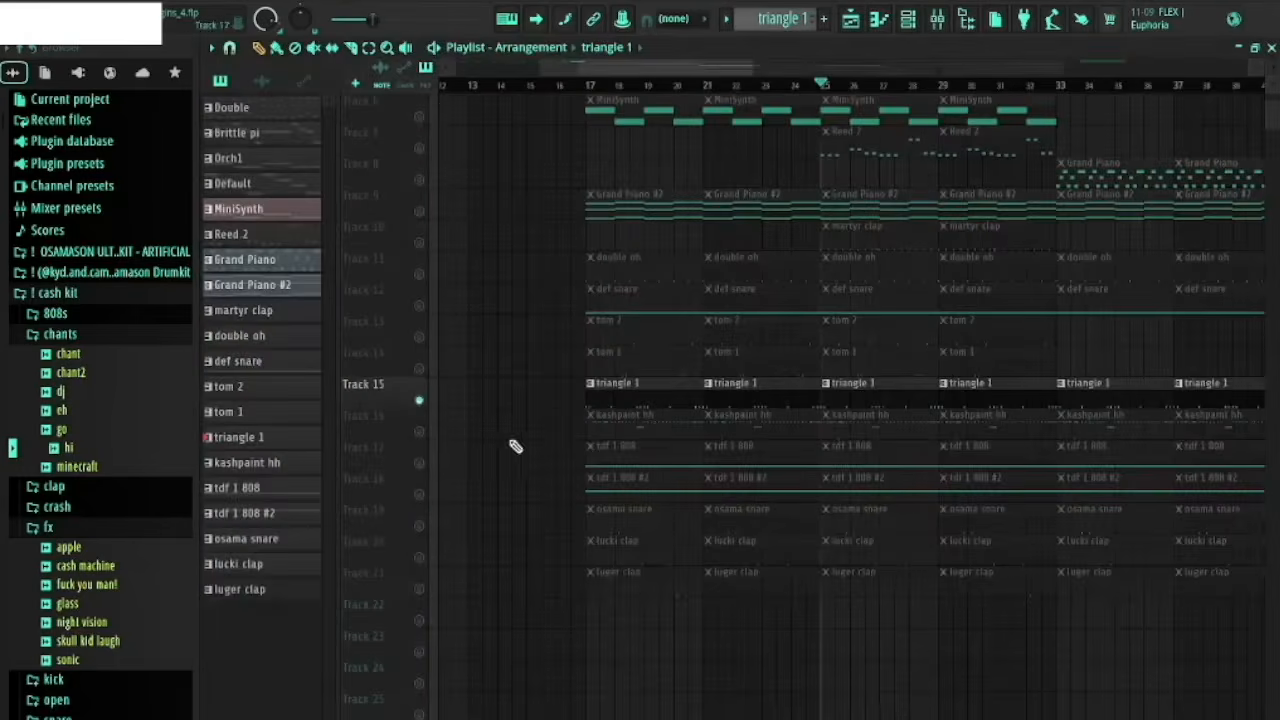
pyautogui.doubleClick(857, 423)
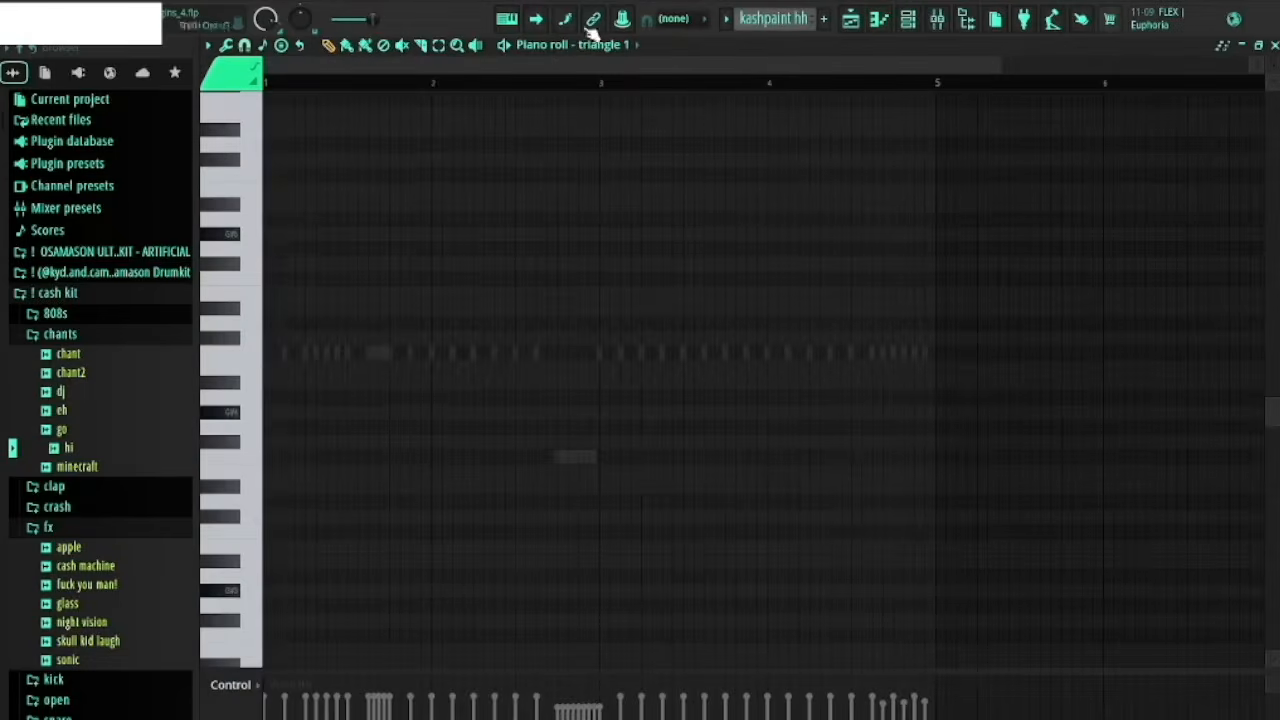
pyautogui.click(586, 44)
pyautogui.click(586, 101)
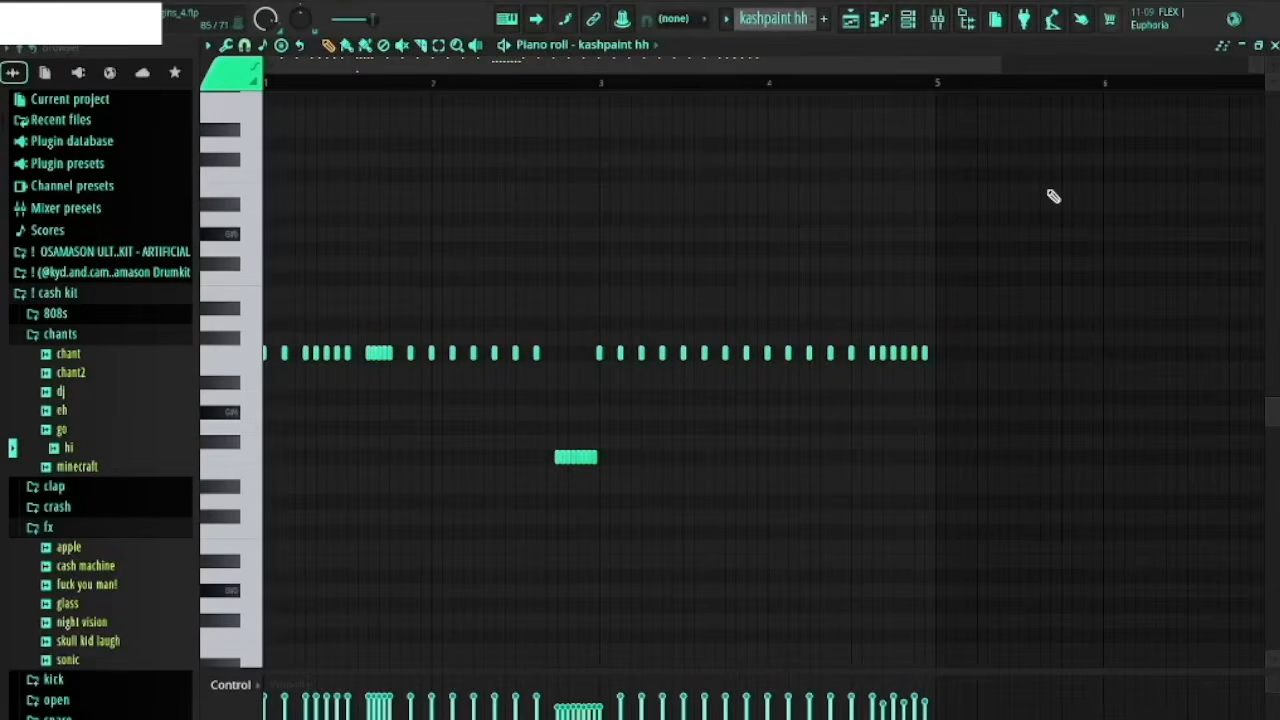
# Step: Play the kashpaint hh pattern while viewing its lower notes, and stop playback
pyautogui.press('space')
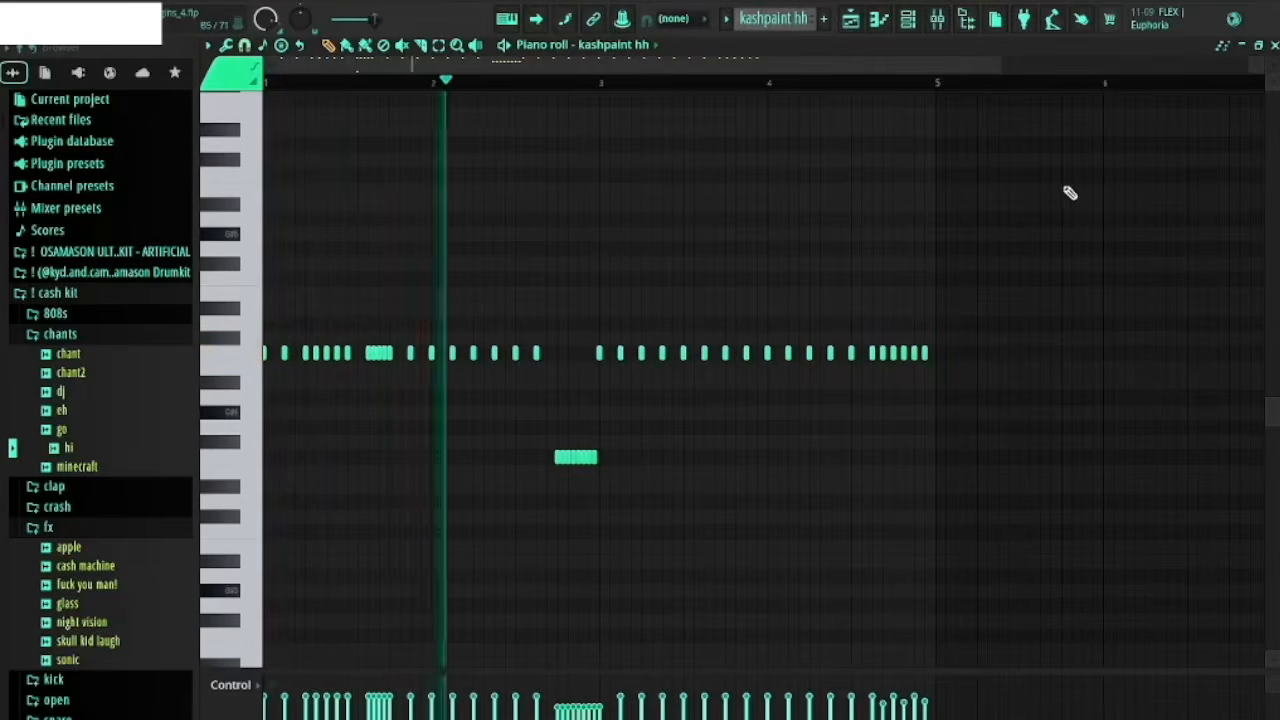
pyautogui.scroll(-4, 1071, 193)
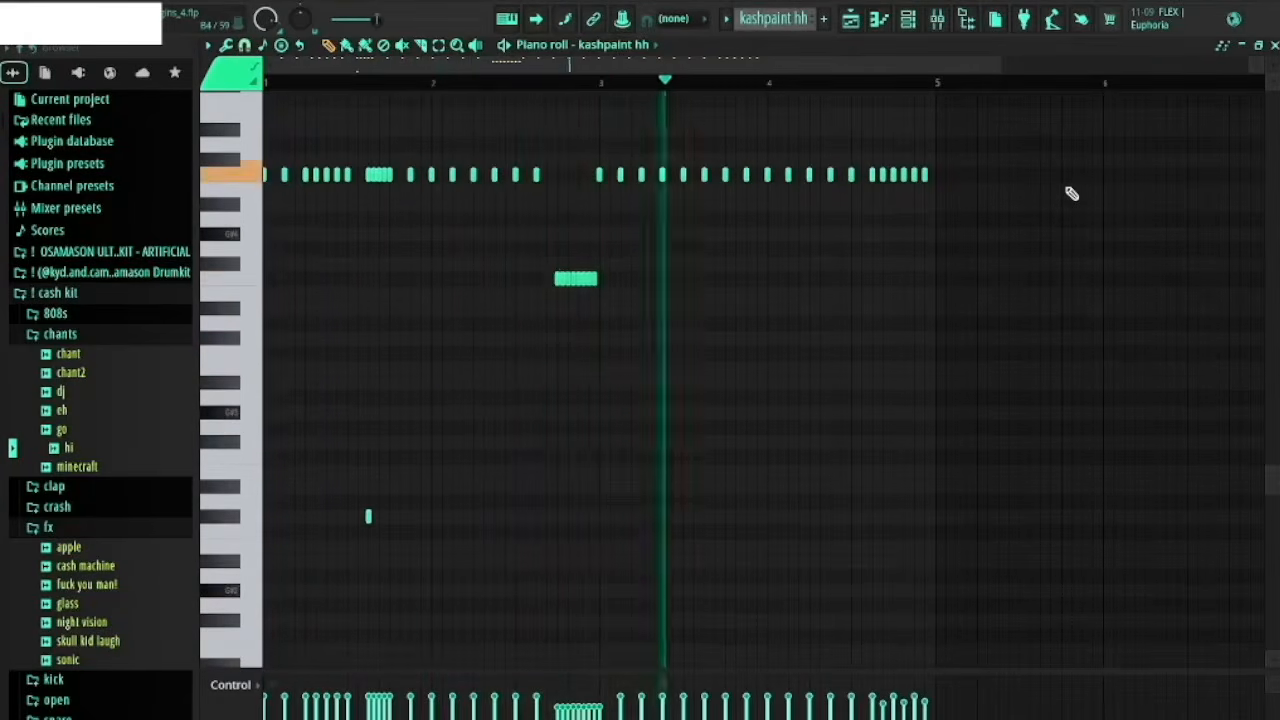
pyautogui.press('space')
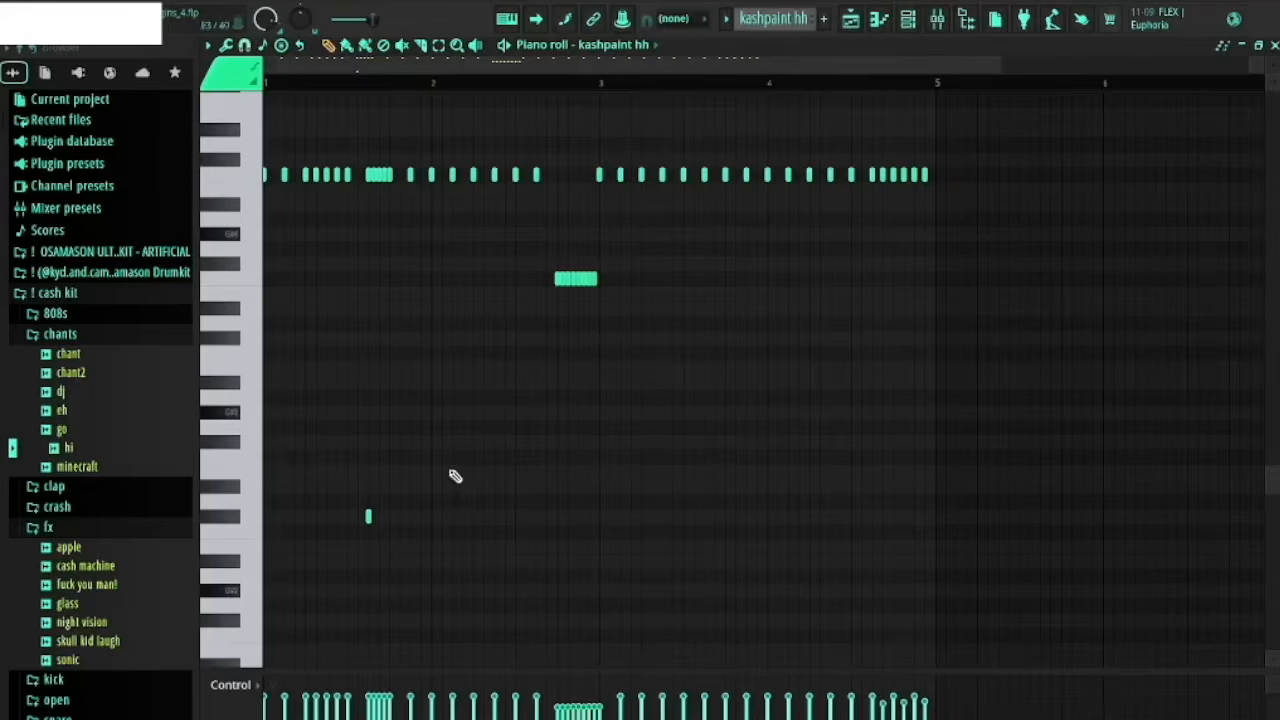
# Step: Solo Track 17 with Track 18 unmuted alongside it, and show the tdf 1 808 pattern's notes in the piano roll
pyautogui.press('F5')
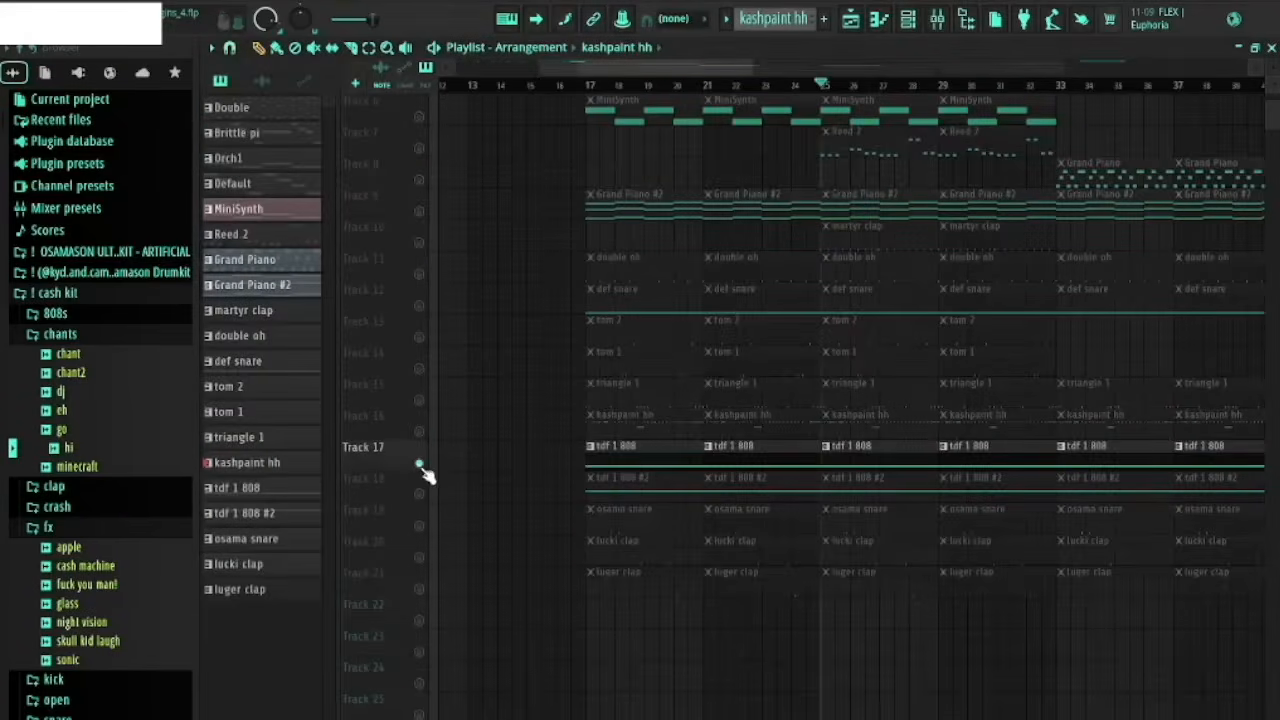
pyautogui.click(420, 493)
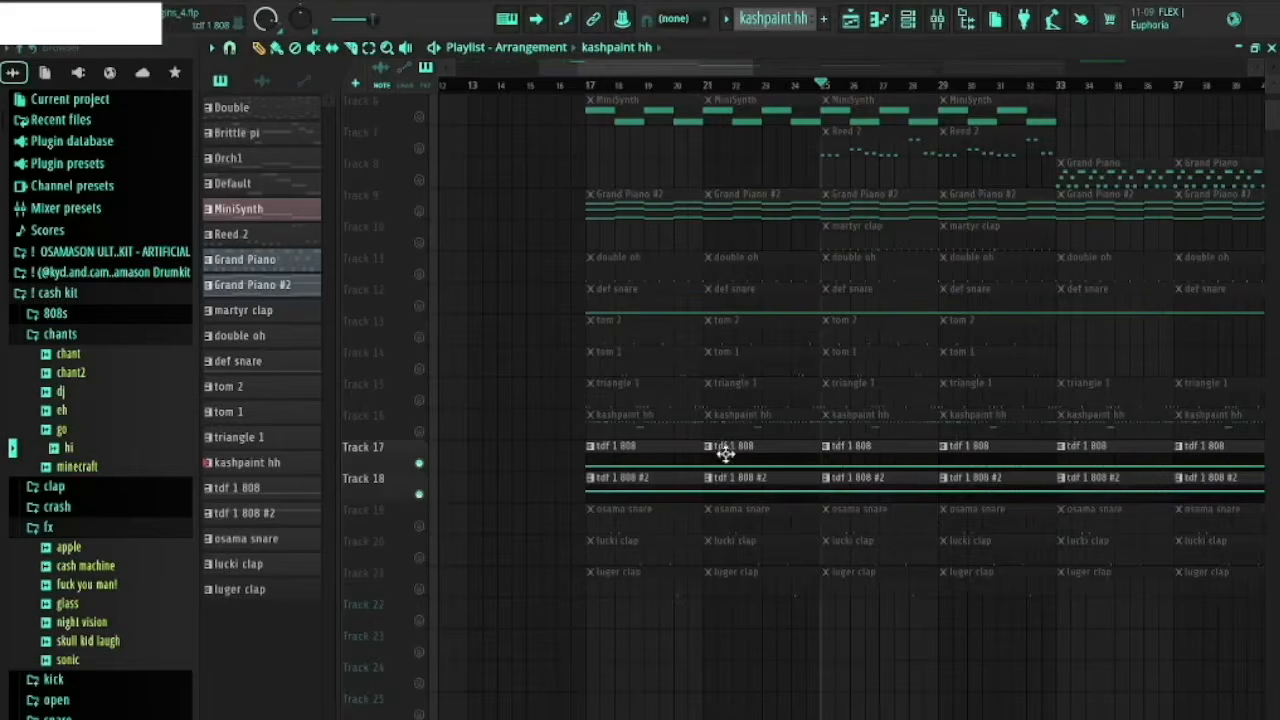
pyautogui.doubleClick(860, 451)
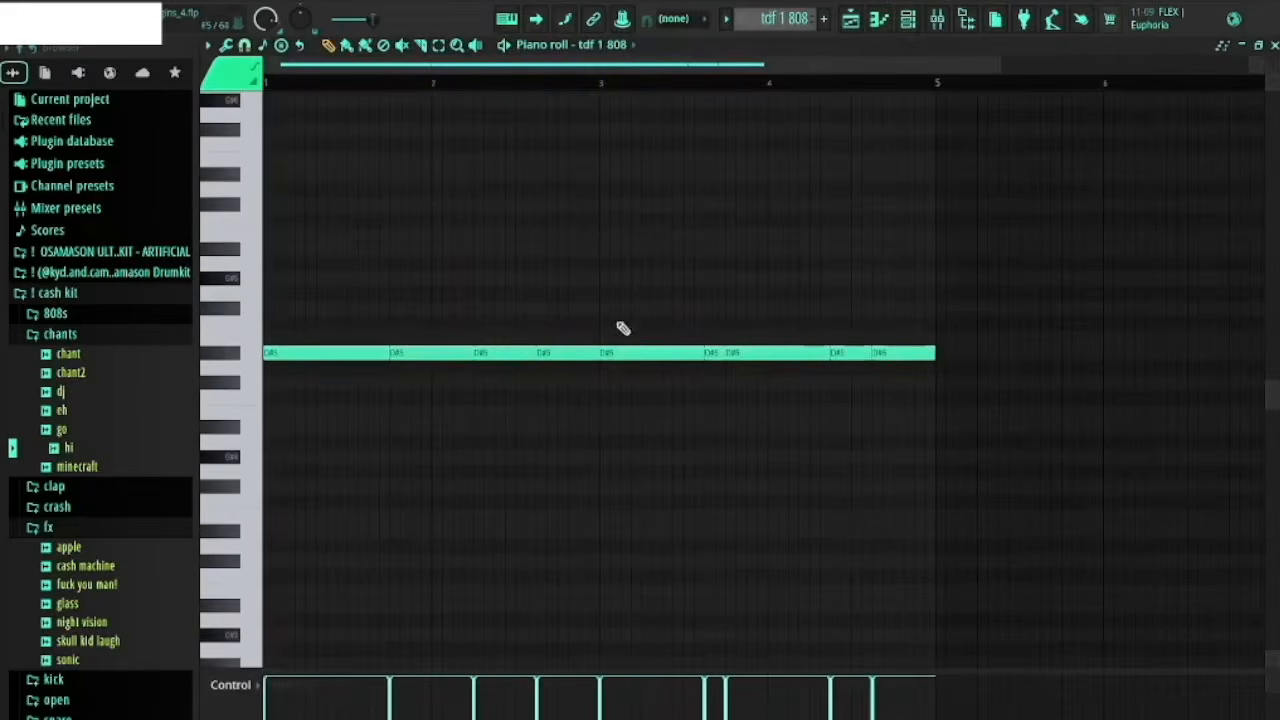
pyautogui.press('Escape')
# Step: Open the tdf 1 808 #2 pattern from the playlist and examine its notes in the piano roll
pyautogui.doubleClick(877, 485)
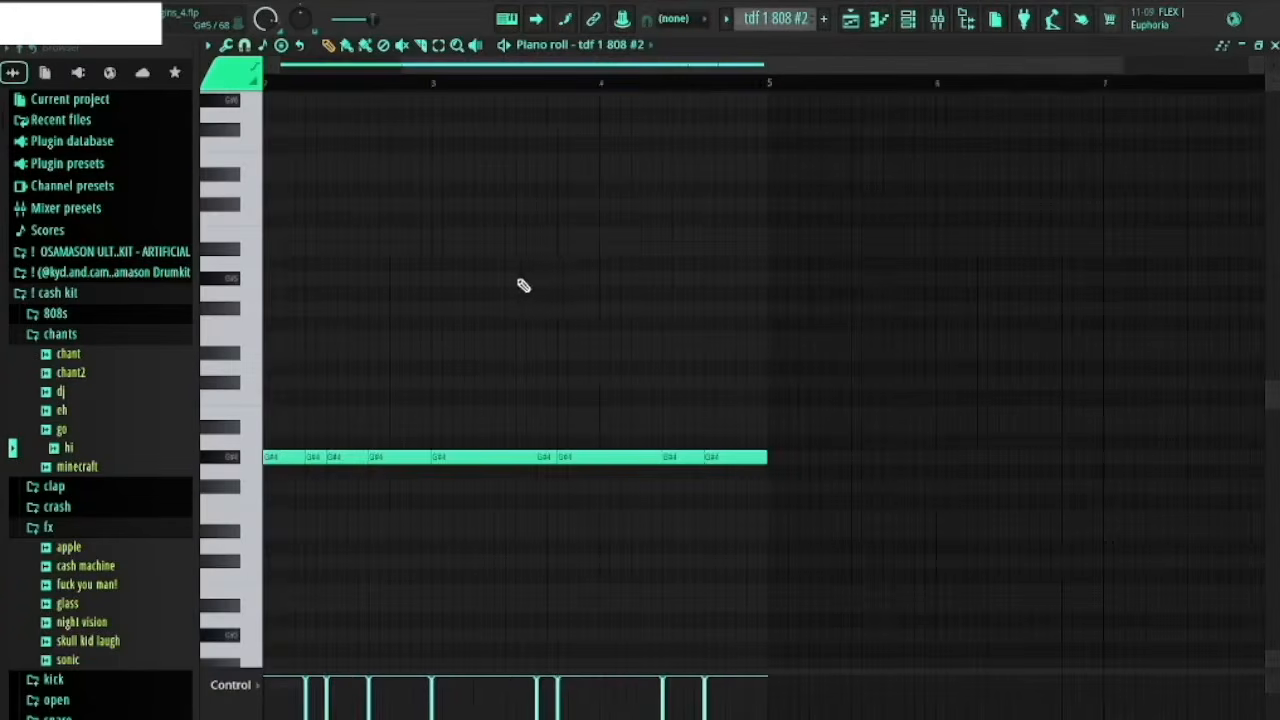
pyautogui.hscroll(-2, 545, 284)
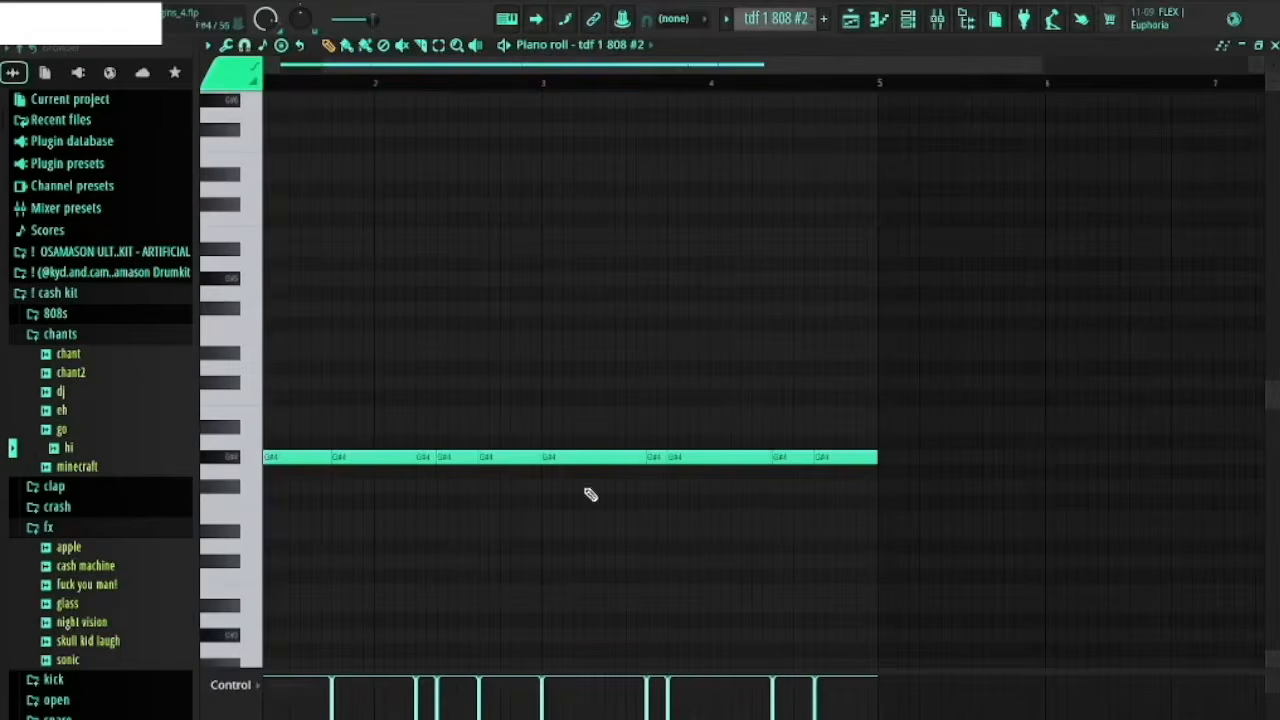
pyautogui.press('Escape')
# Step: Open the mixer, select the xaviersobased 808 track, and examine its Fruity Parametric EQ 2 curve
pyautogui.click(937, 20)
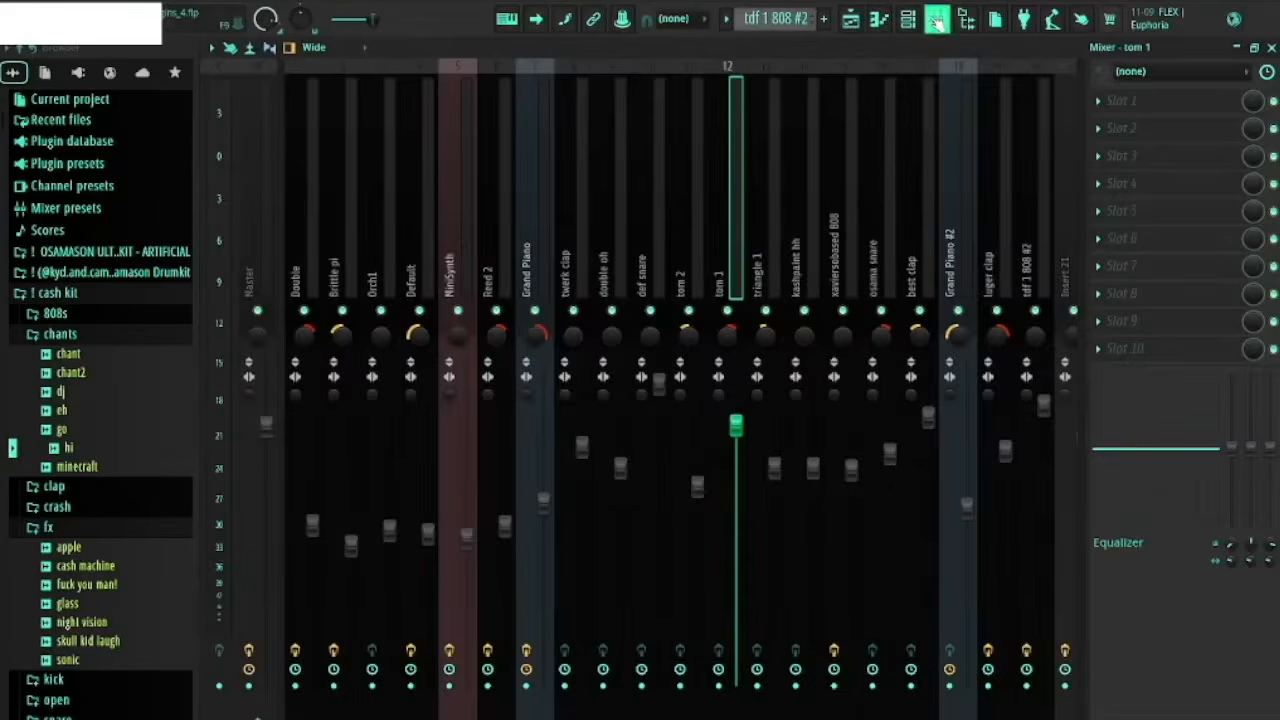
pyautogui.hscroll(3, 778, 187)
pyautogui.hscroll(-3, 780, 184)
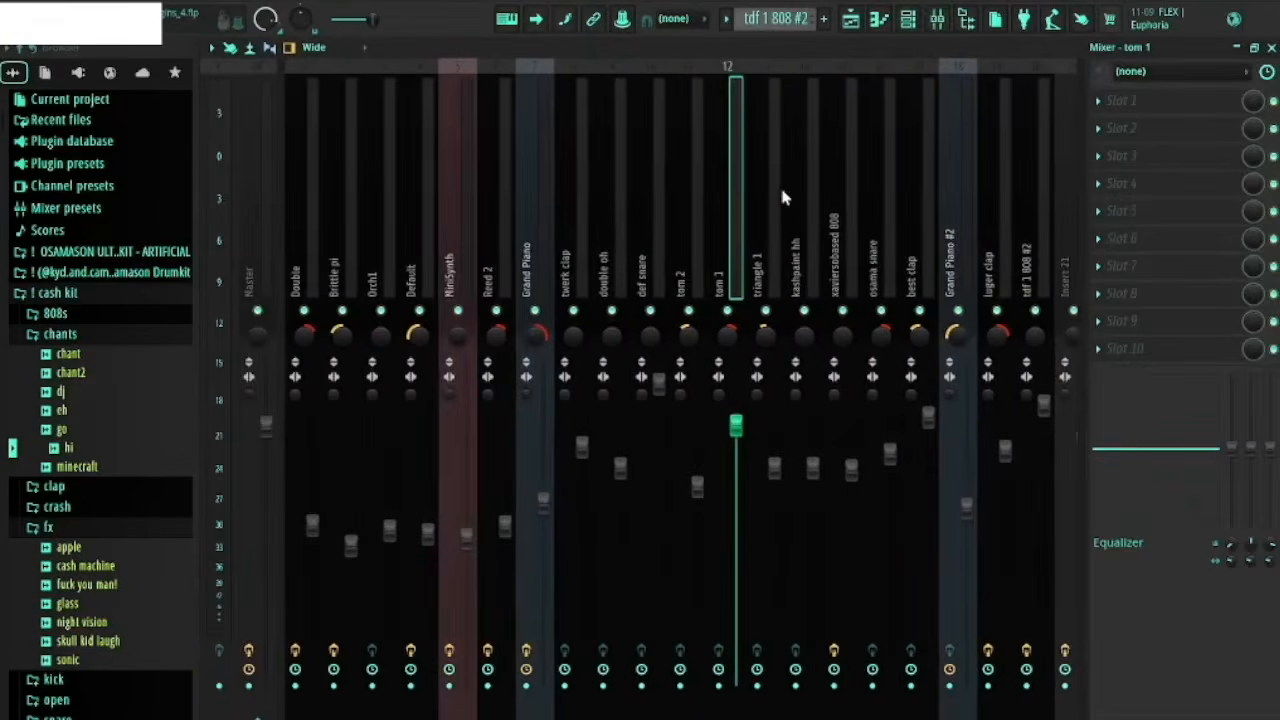
pyautogui.click(836, 220)
pyautogui.click(1150, 93)
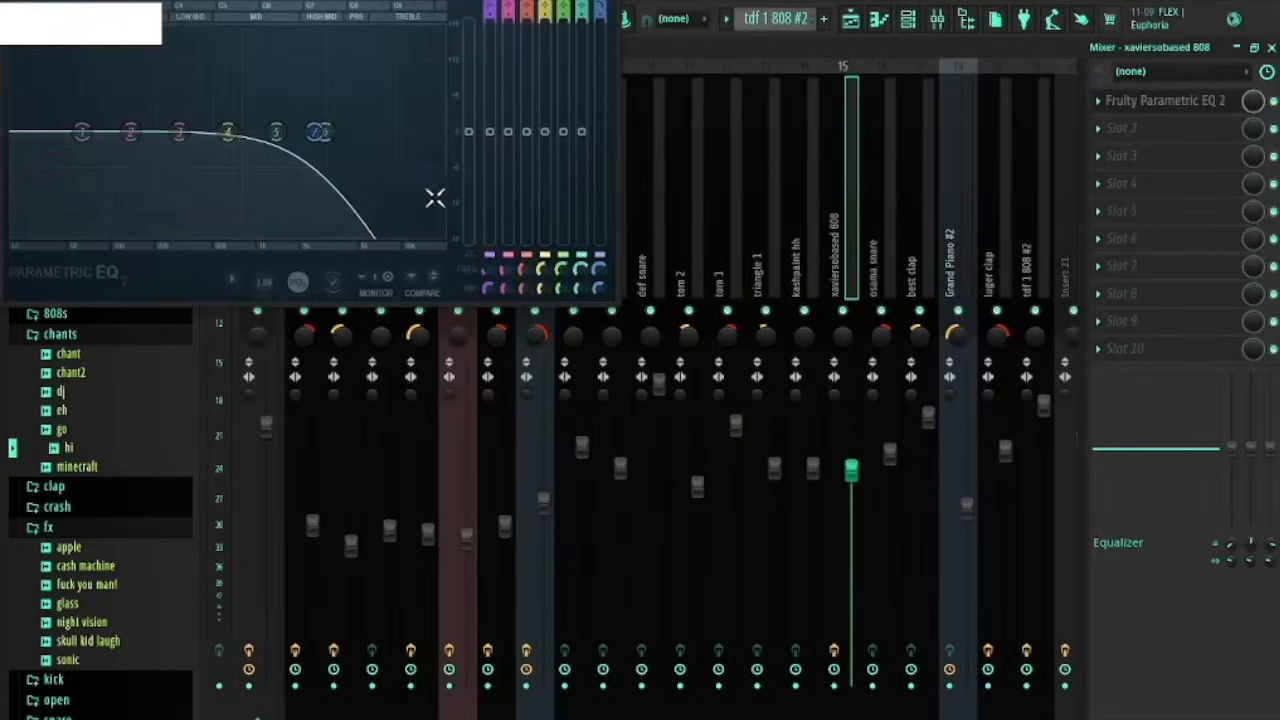
pyautogui.press('Escape')
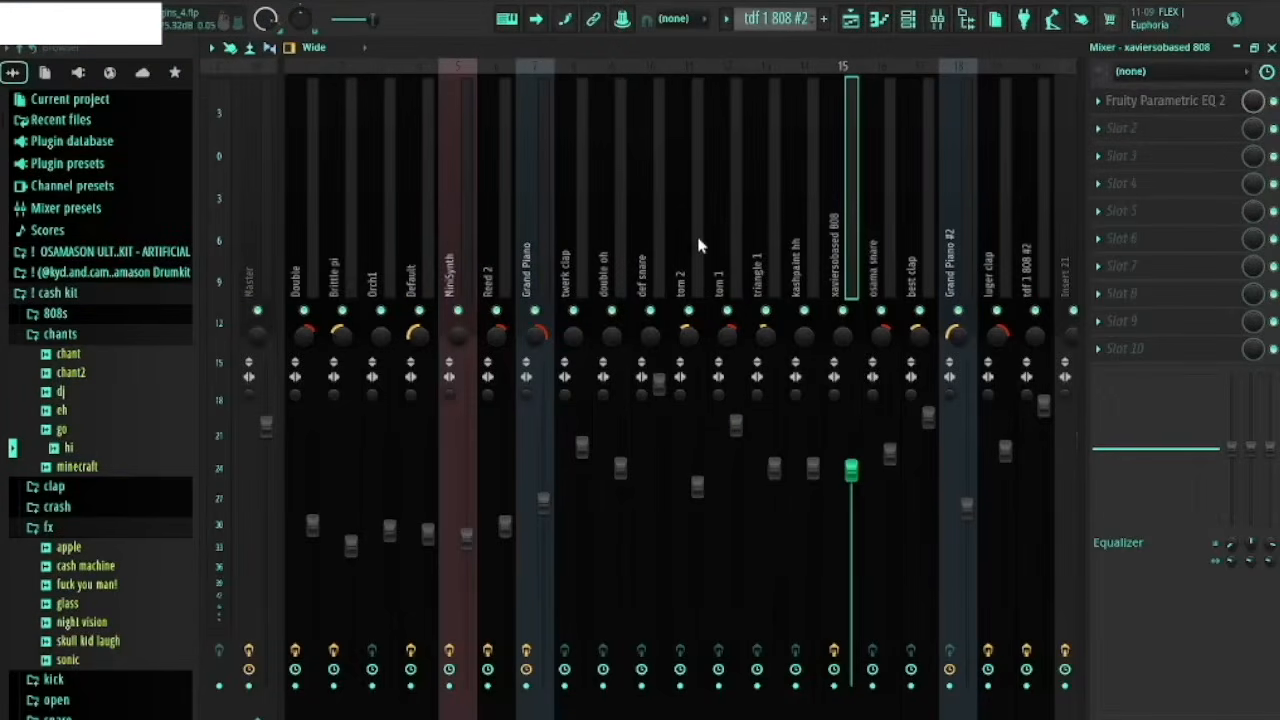
# Step: Select the tdf 1 808 #2 mixer track and examine its Fruity Parametric EQ 2 curve
pyautogui.scroll(-5, 698, 245)
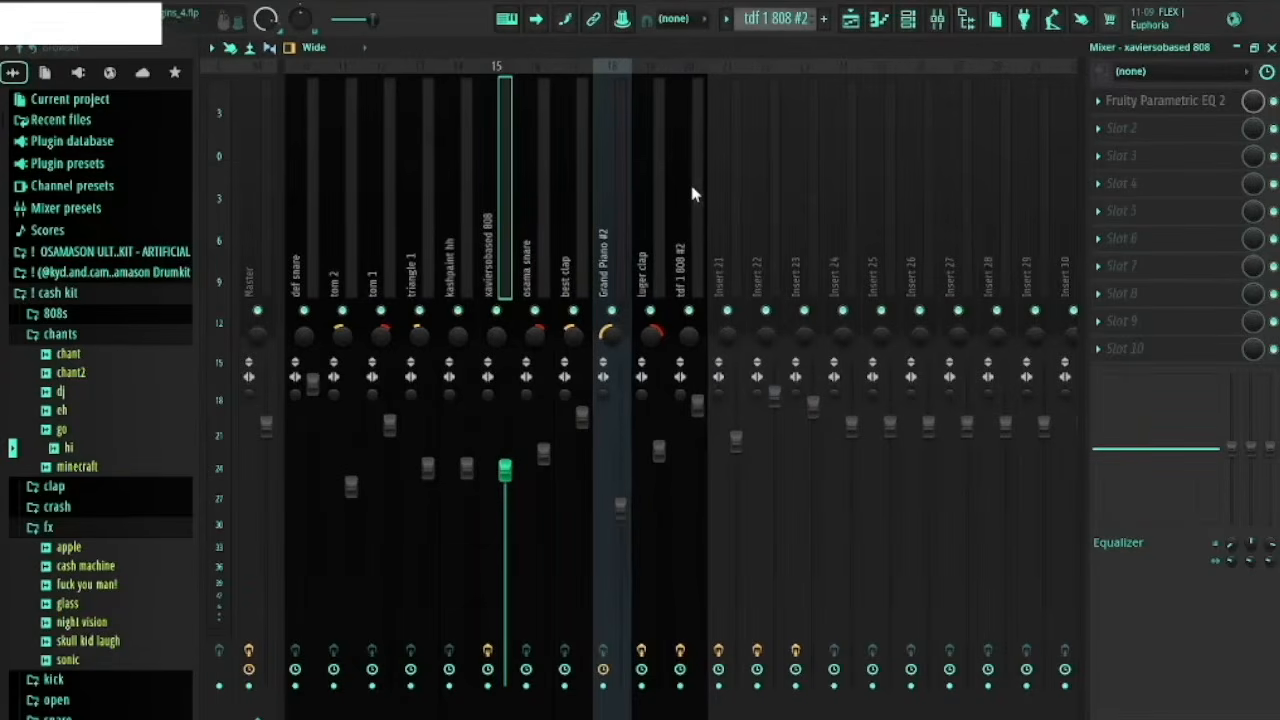
pyautogui.scroll(-1, 690, 193)
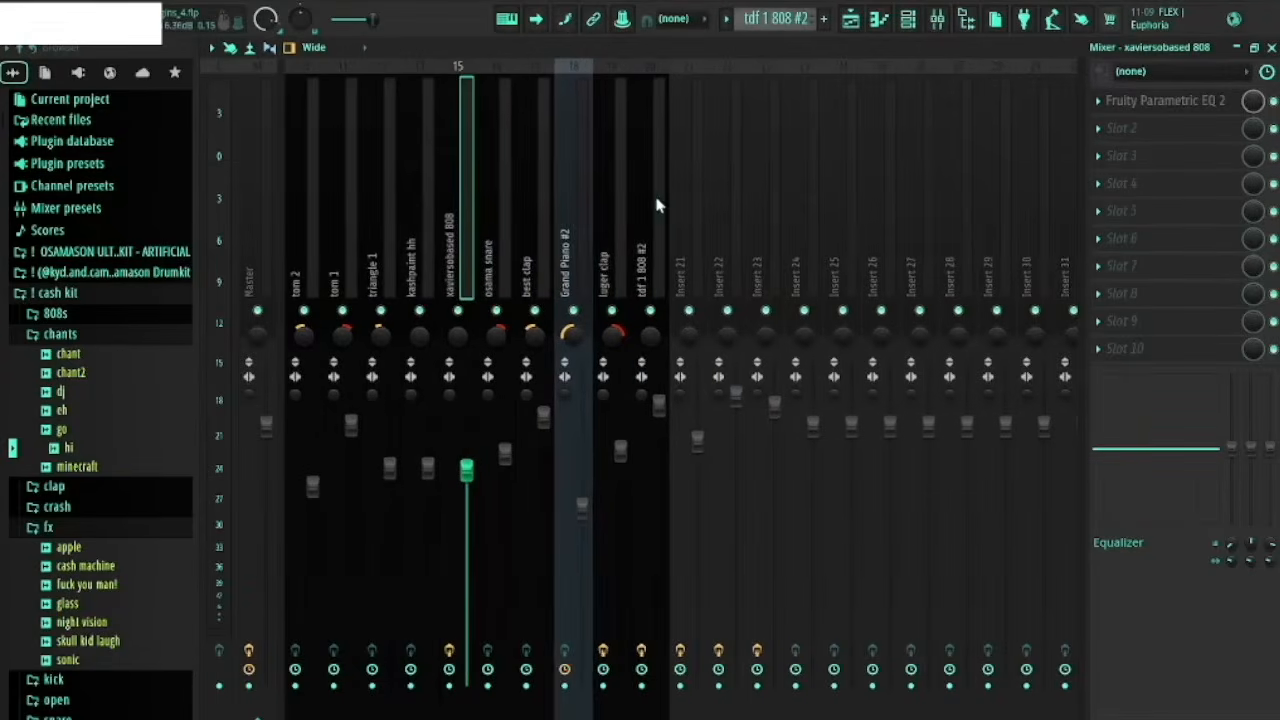
pyautogui.click(656, 205)
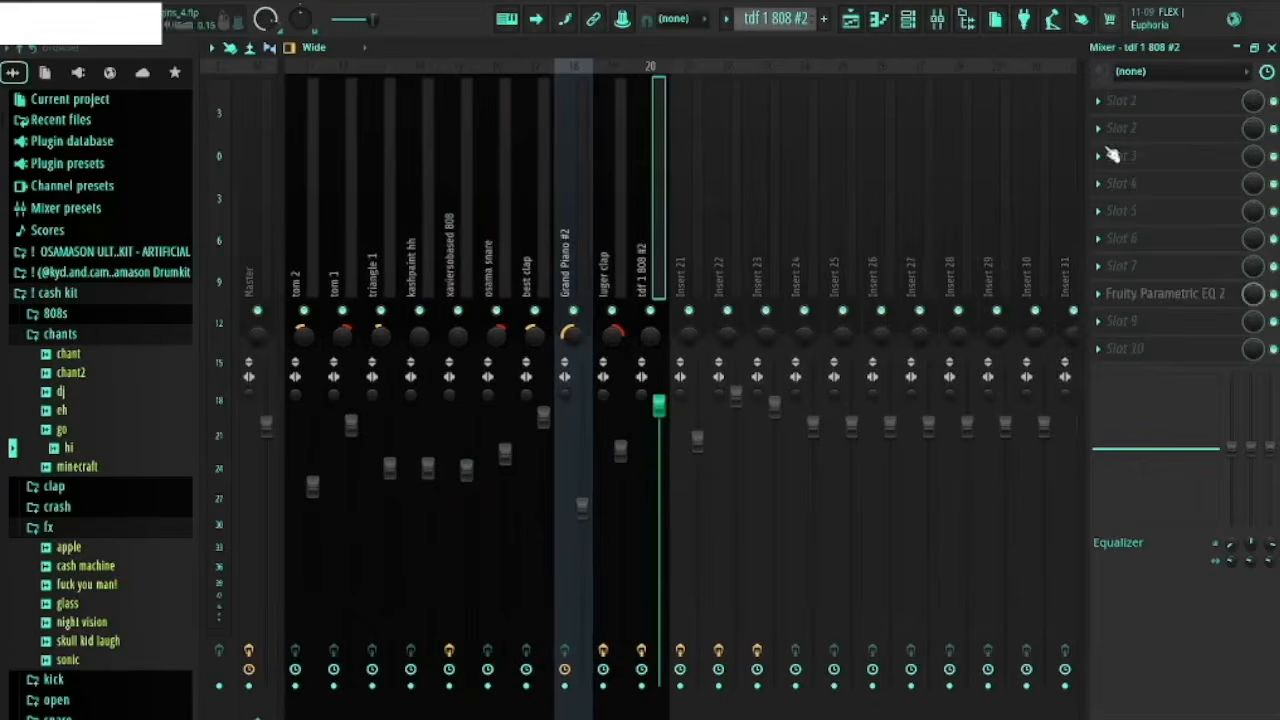
pyautogui.click(1147, 298)
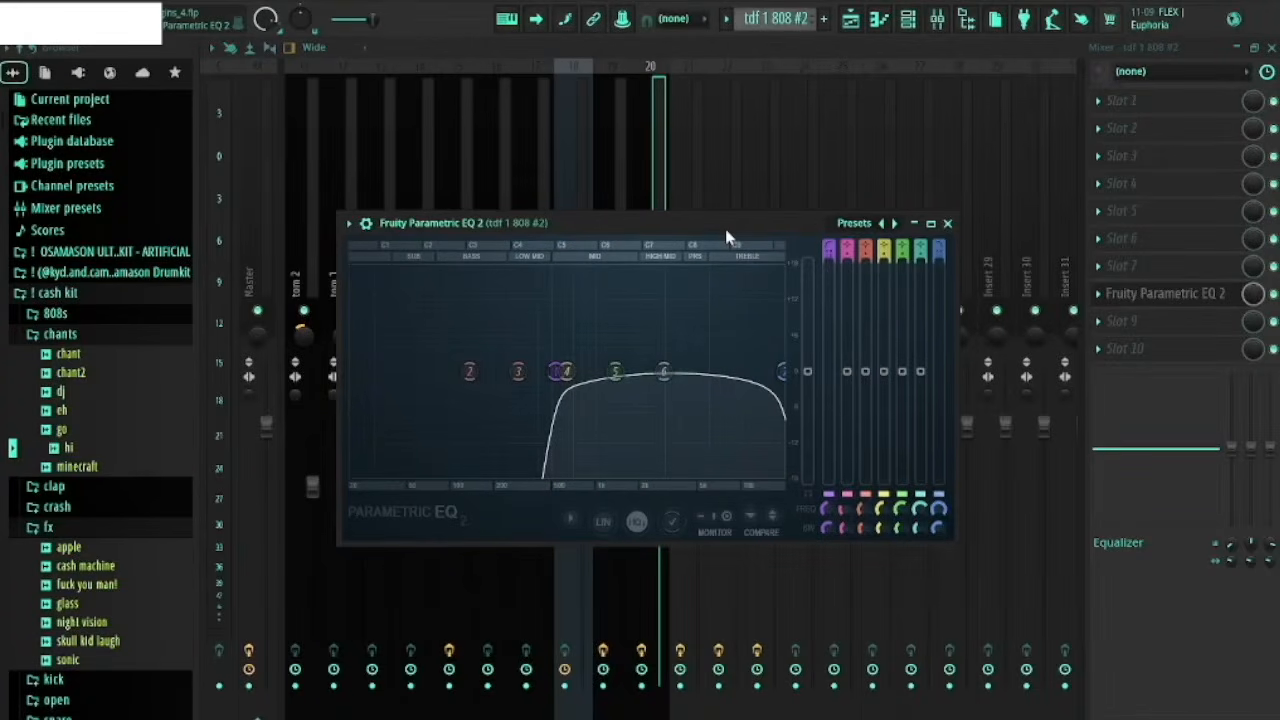
pyautogui.press('Escape')
# Step: Return to the playlist, play the two tdf 1 808 tracks together from around bar 25, and stop playback
pyautogui.press('Escape')
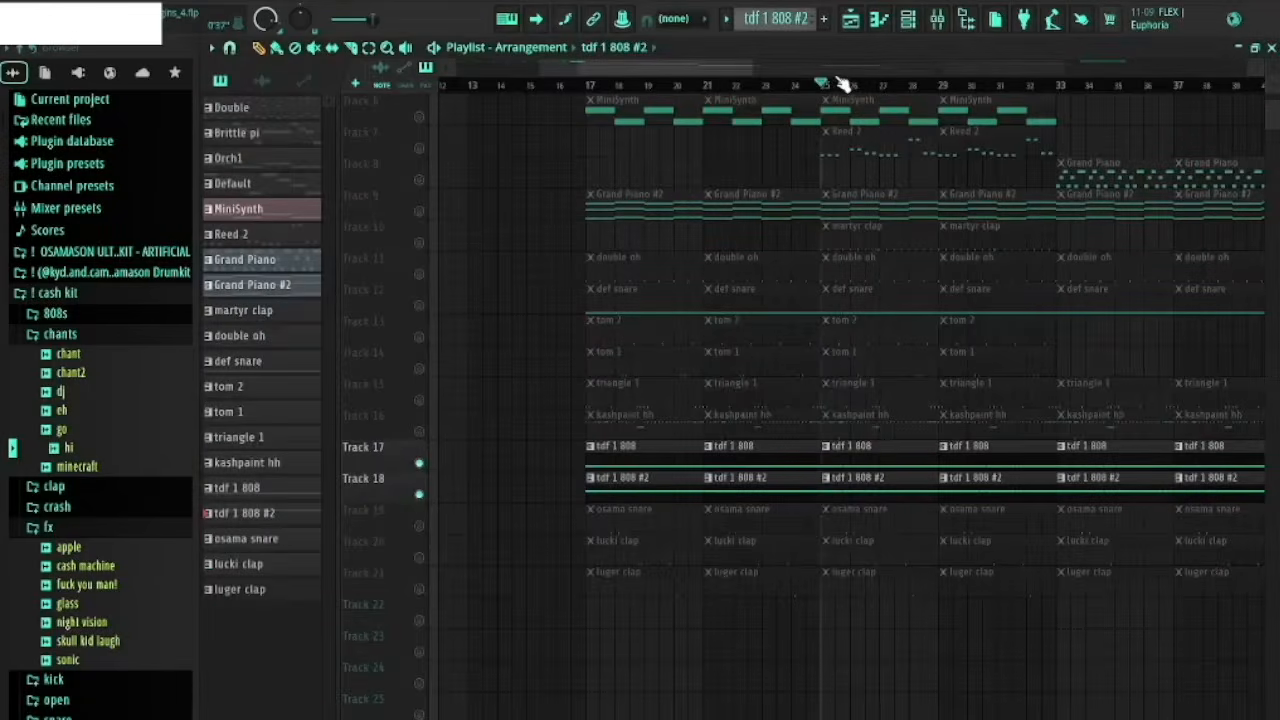
pyautogui.press('space')
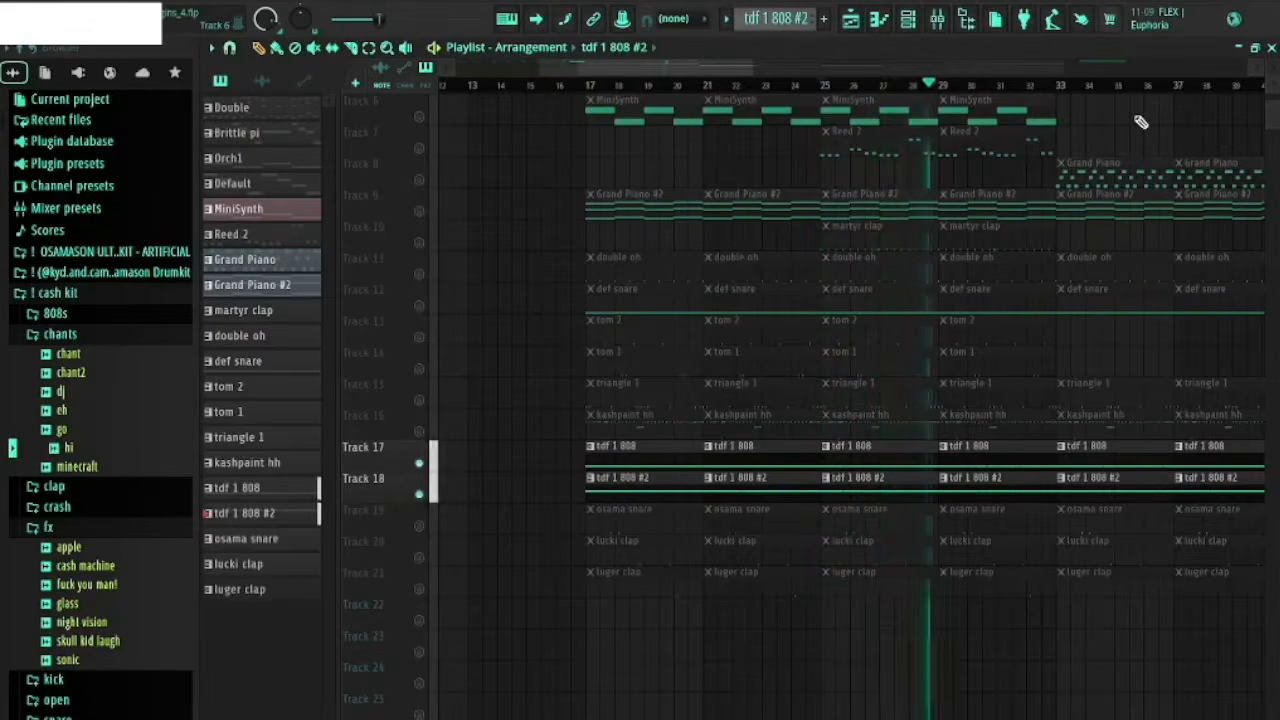
pyautogui.press('space')
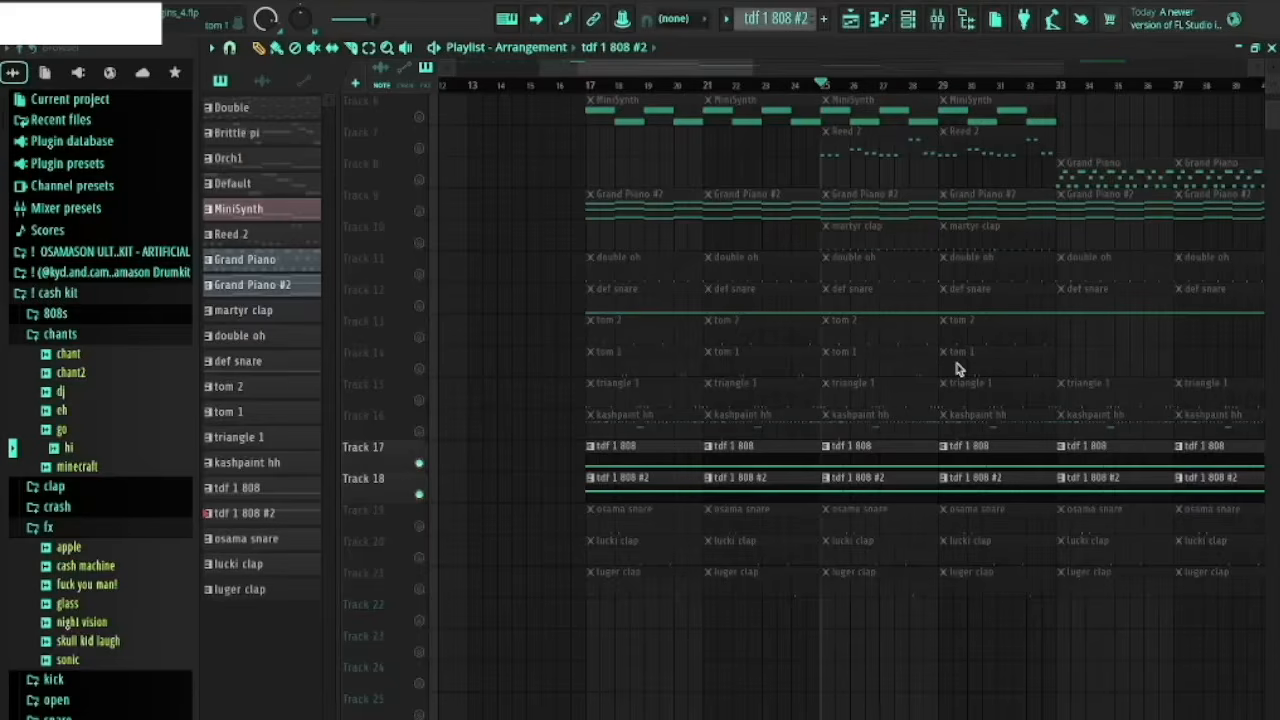
# Step: Solo Track 19, show the osama snare channel's notes in the piano roll, and play the pattern briefly
pyautogui.rightClick(420, 526)
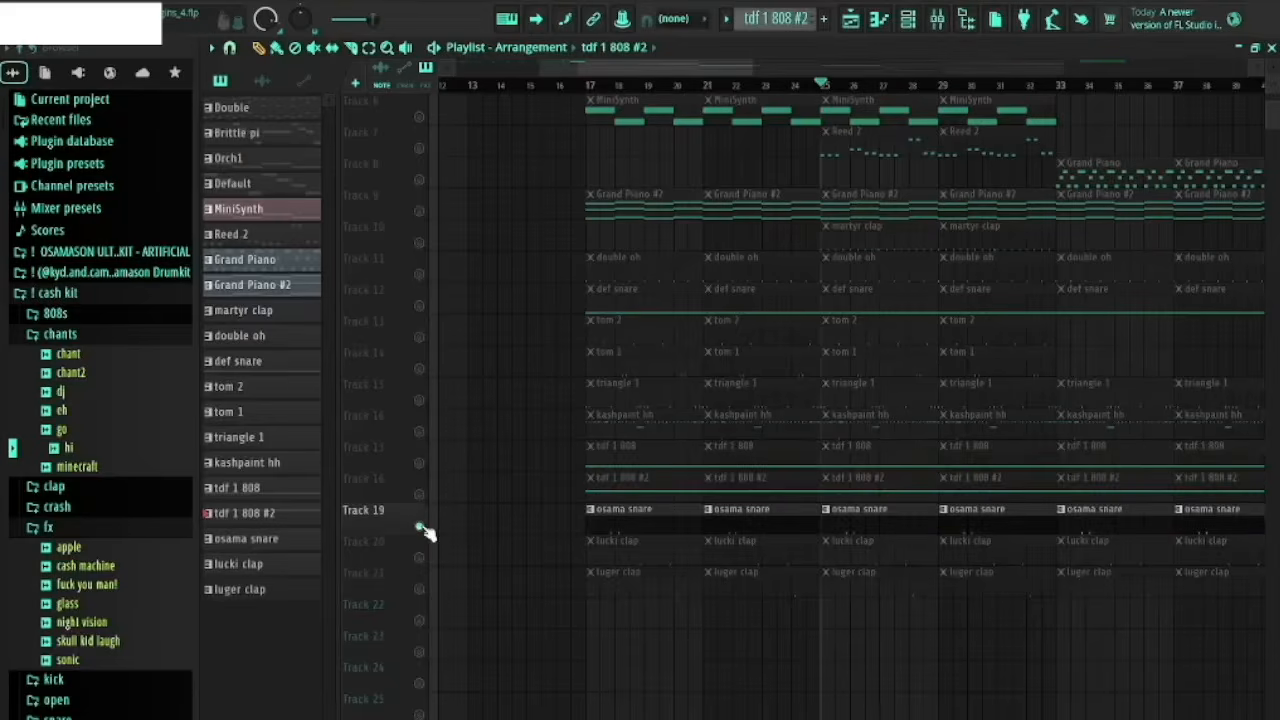
pyautogui.doubleClick(882, 523)
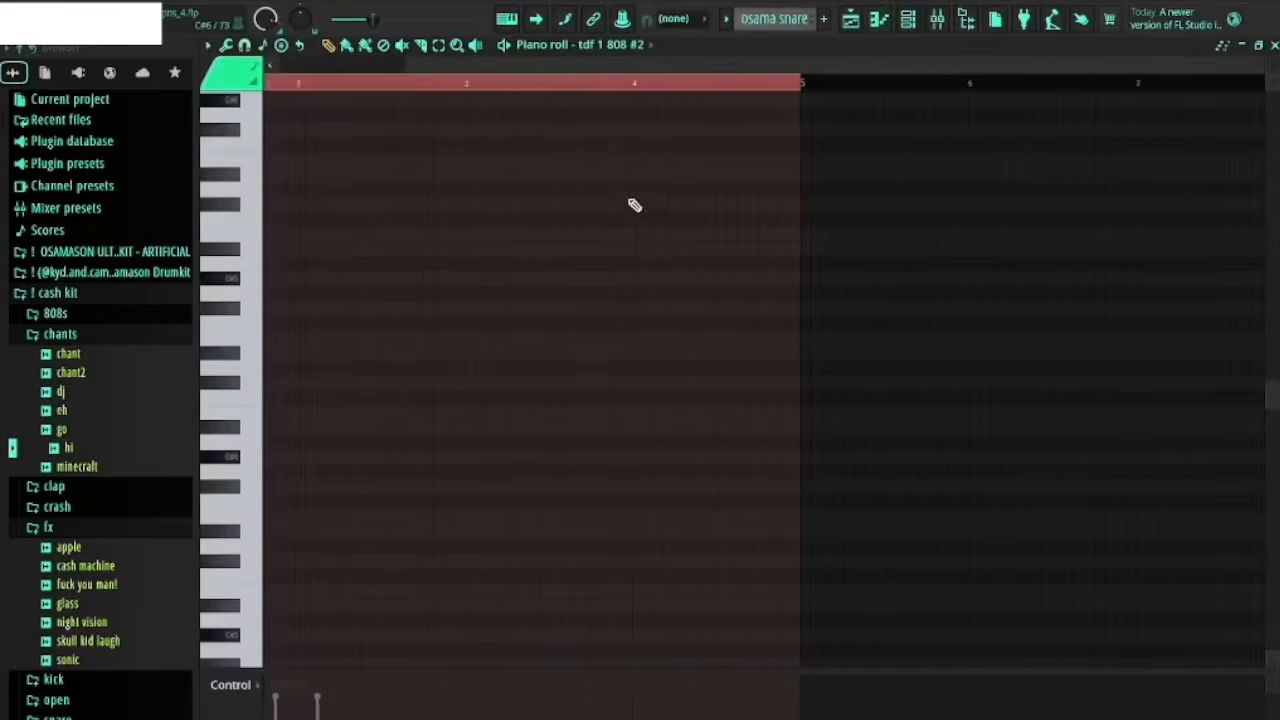
pyautogui.click(636, 44)
pyautogui.click(675, 6)
pyautogui.press('space')
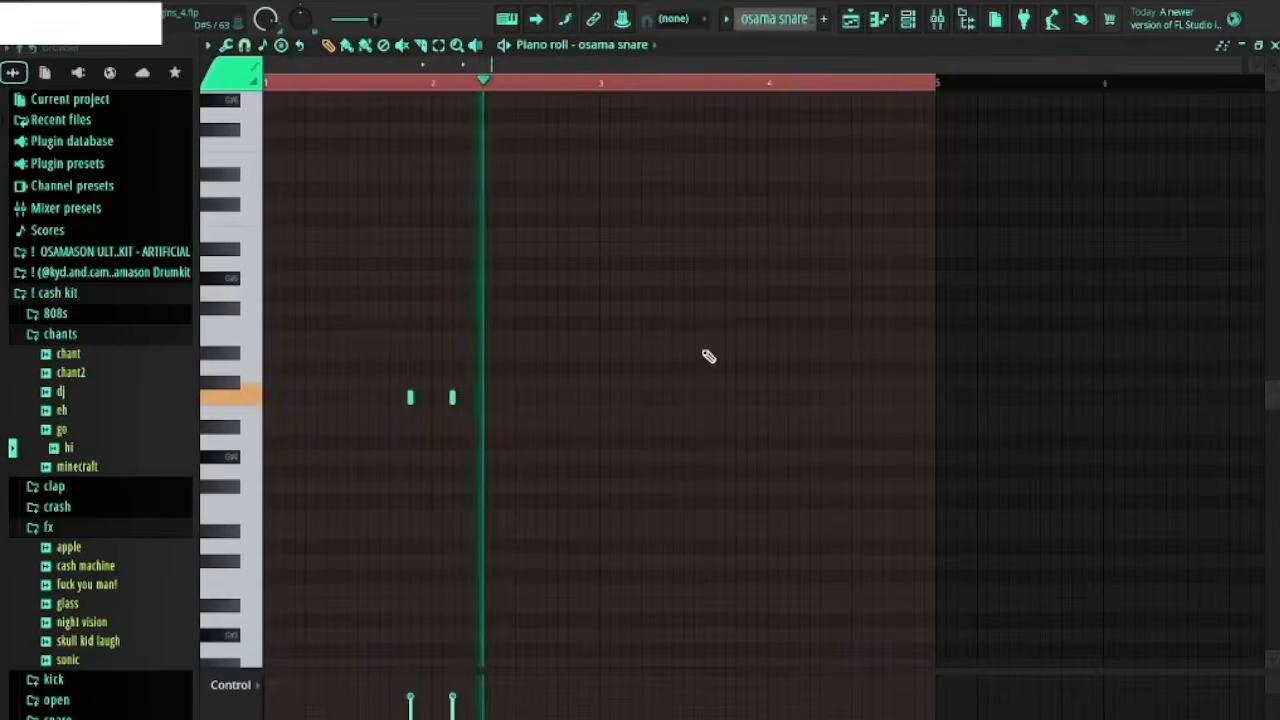
pyautogui.press('Escape')
pyautogui.press('space')
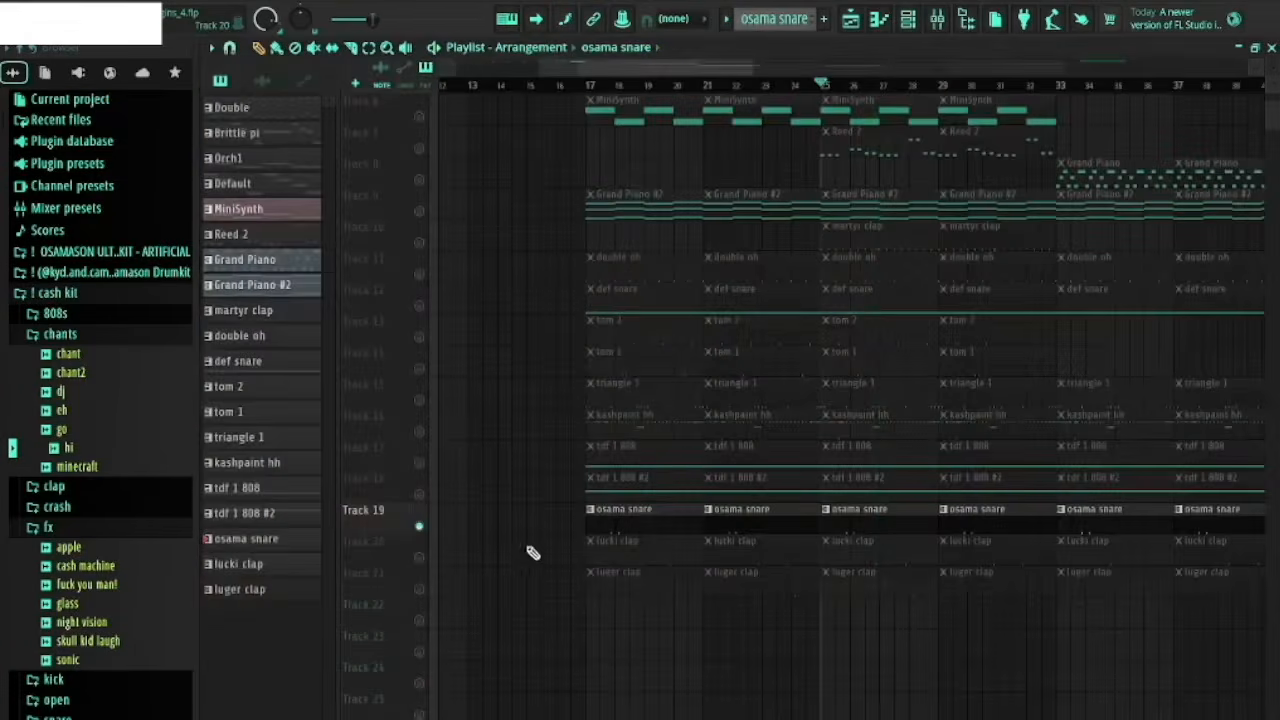
# Step: Solo Track 20 and open the lucki clap pattern from the playlist
pyautogui.rightClick(420, 557)
pyautogui.doubleClick(885, 551)
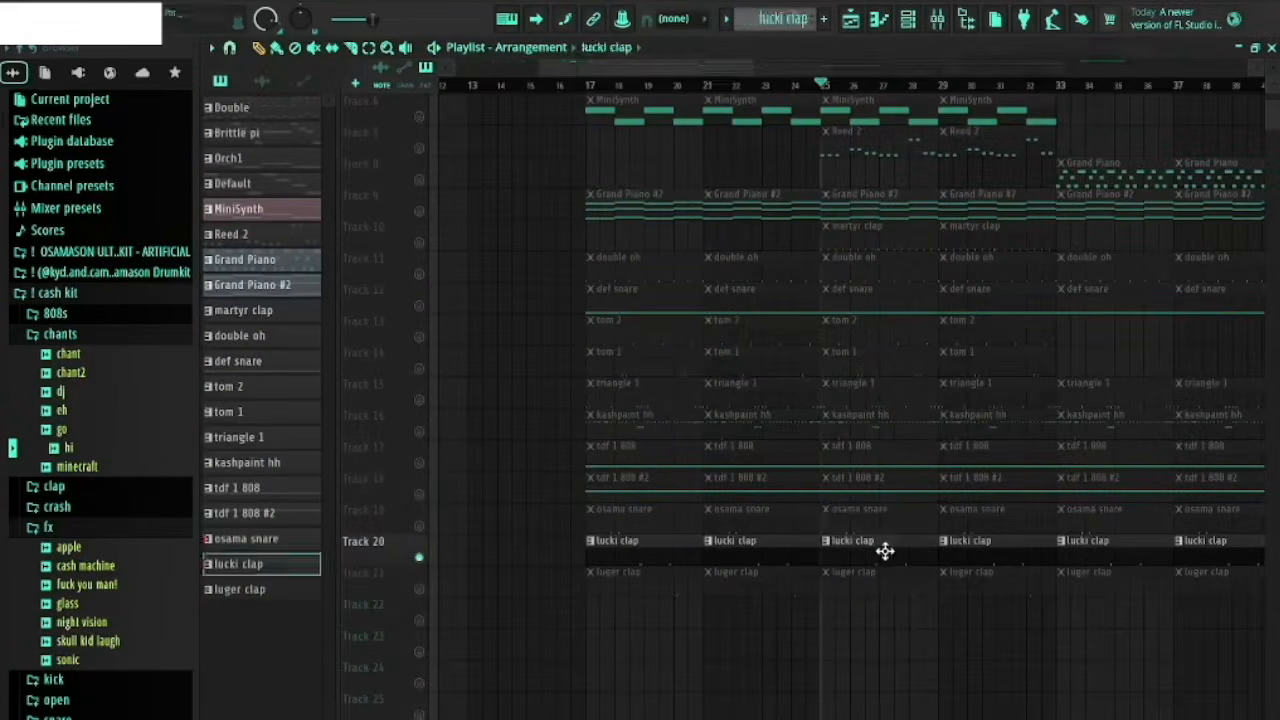
pyautogui.press('Escape')
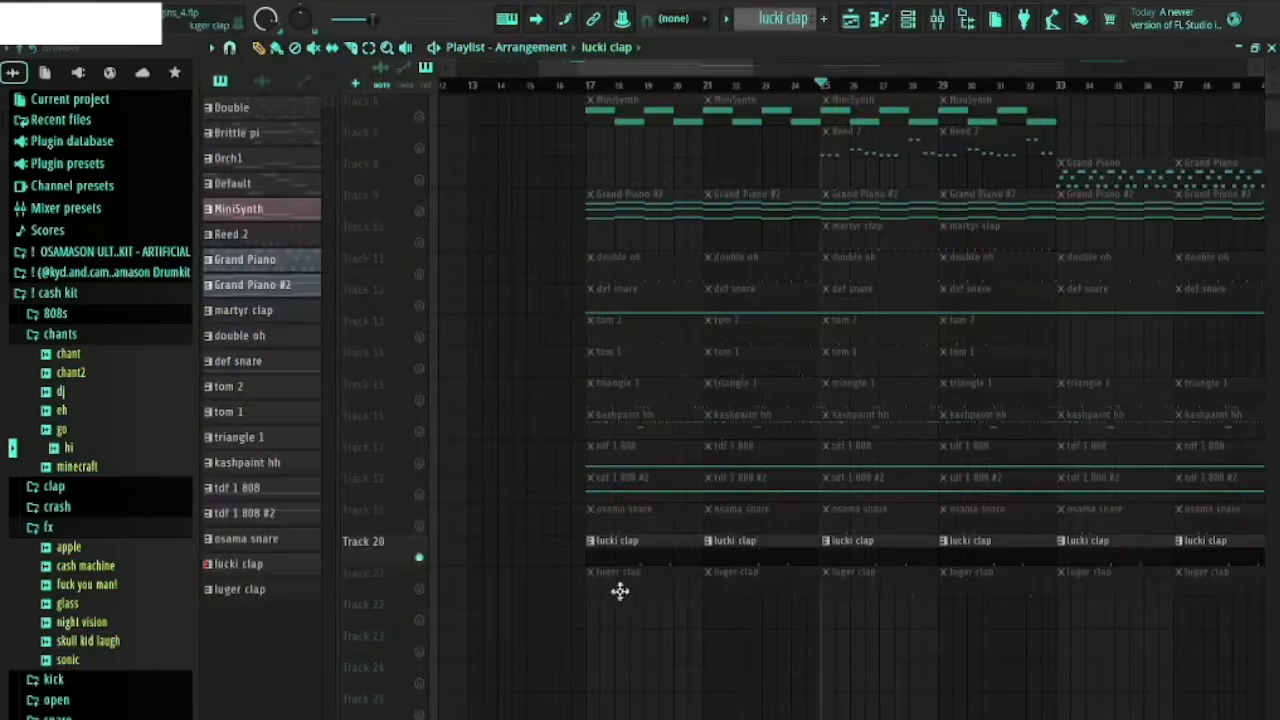
# Step: Enable Track 21 alongside Track 20 and open the luger clap pattern briefly in the piano roll before returning to the playlist
pyautogui.click(420, 589)
pyautogui.doubleClick(910, 571)
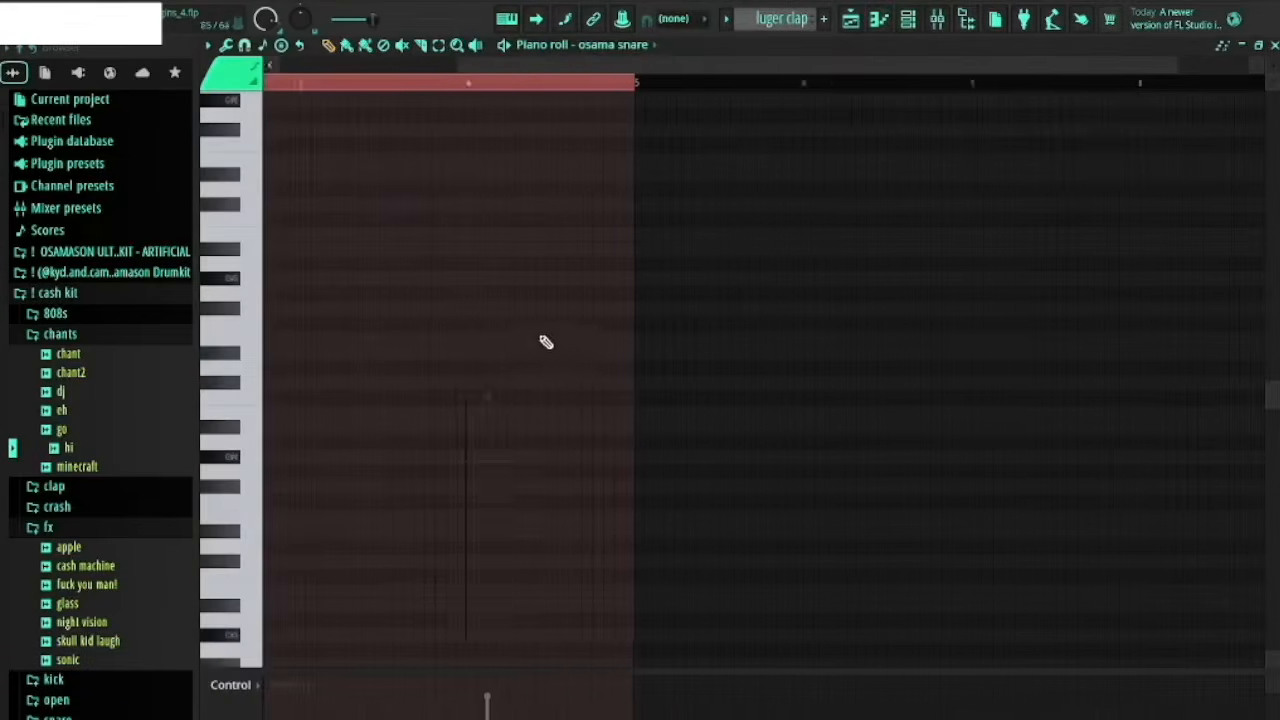
pyautogui.hscroll(-1, 538, 338)
pyautogui.click(645, 48)
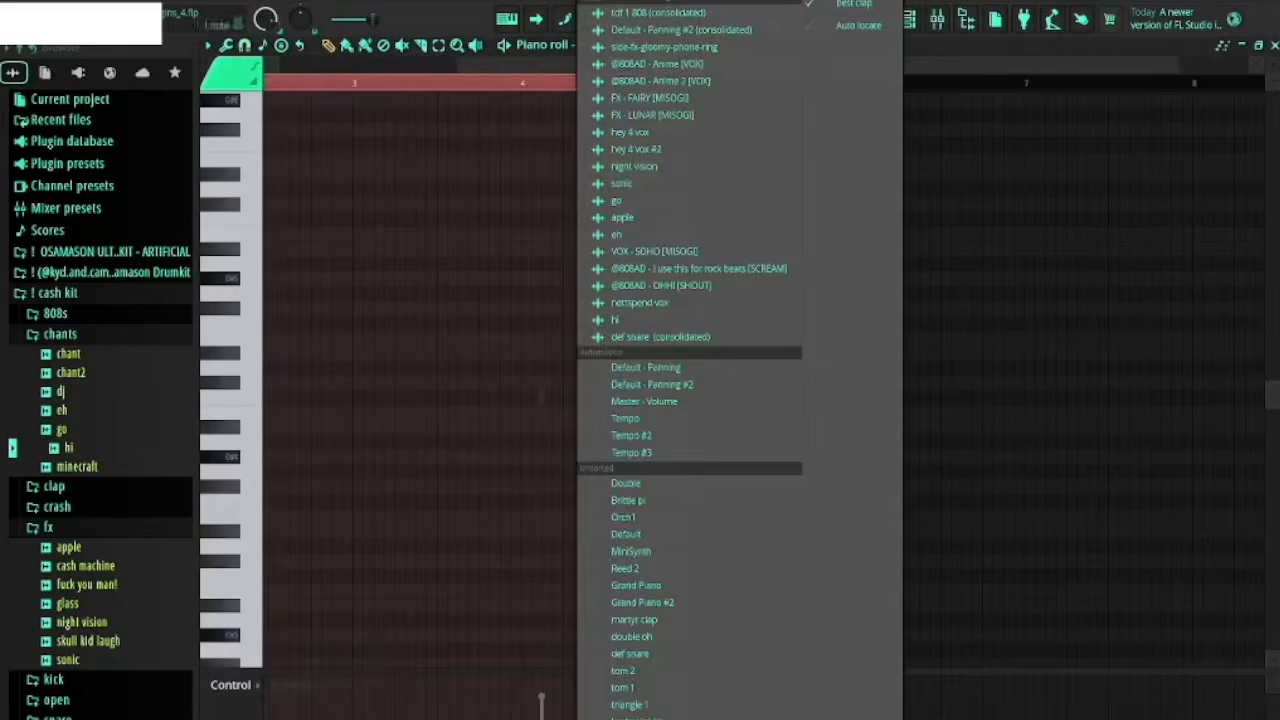
pyautogui.click(720, 3)
pyautogui.press('Escape')
pyautogui.click(850, 19)
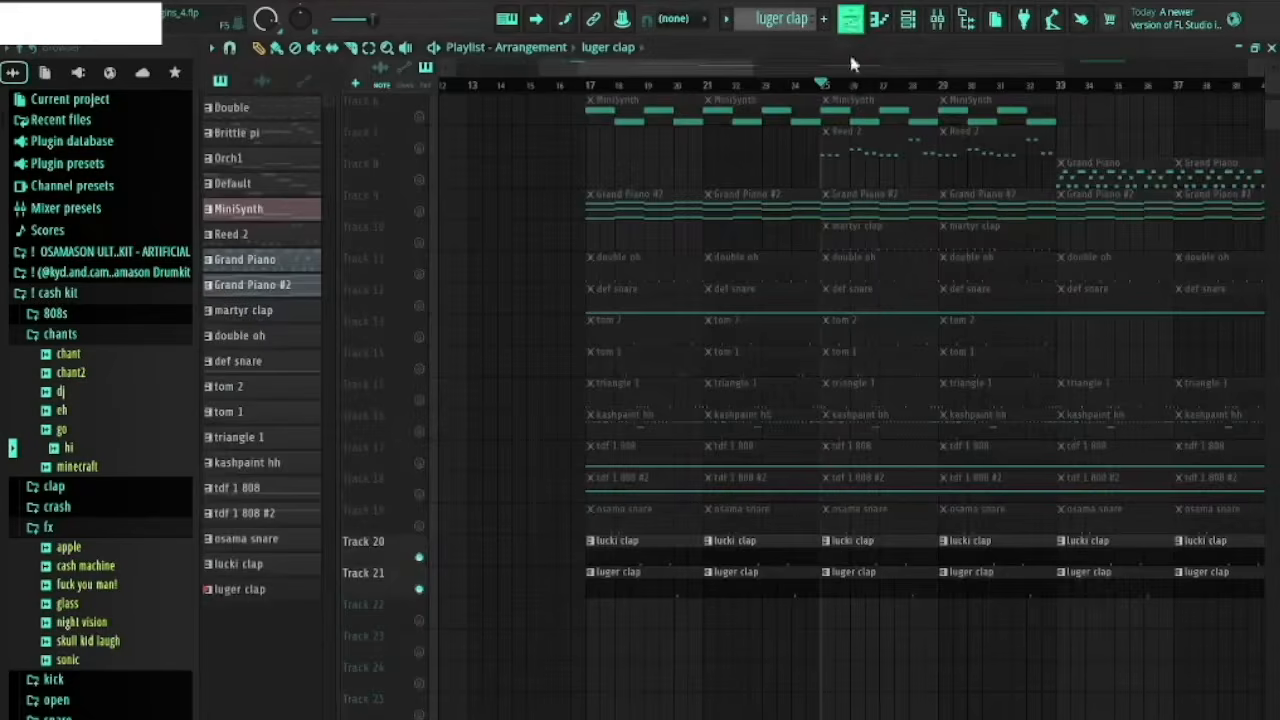
# Step: Play the lucki clap and luger clap tracks together from around bar 26 and stop playback
pyautogui.hscroll(-1, 906, 163)
pyautogui.scroll(2, 569, 91)
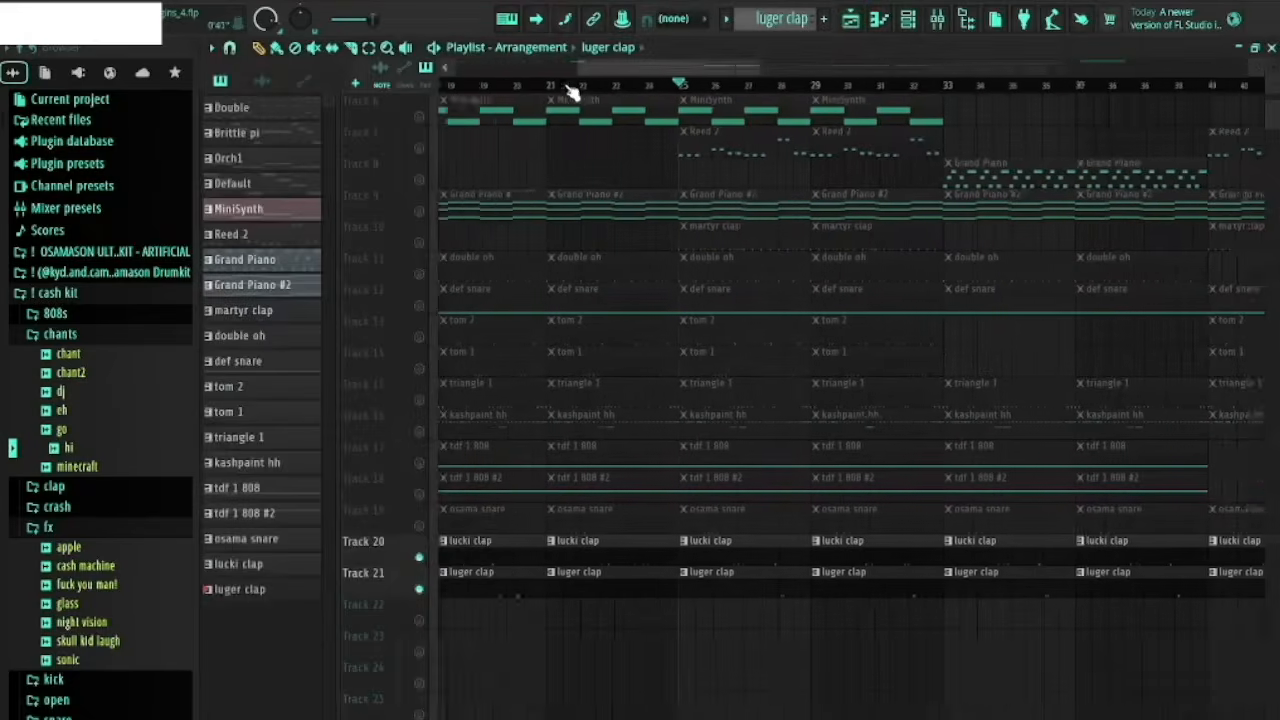
pyautogui.click(753, 88)
pyautogui.press('space')
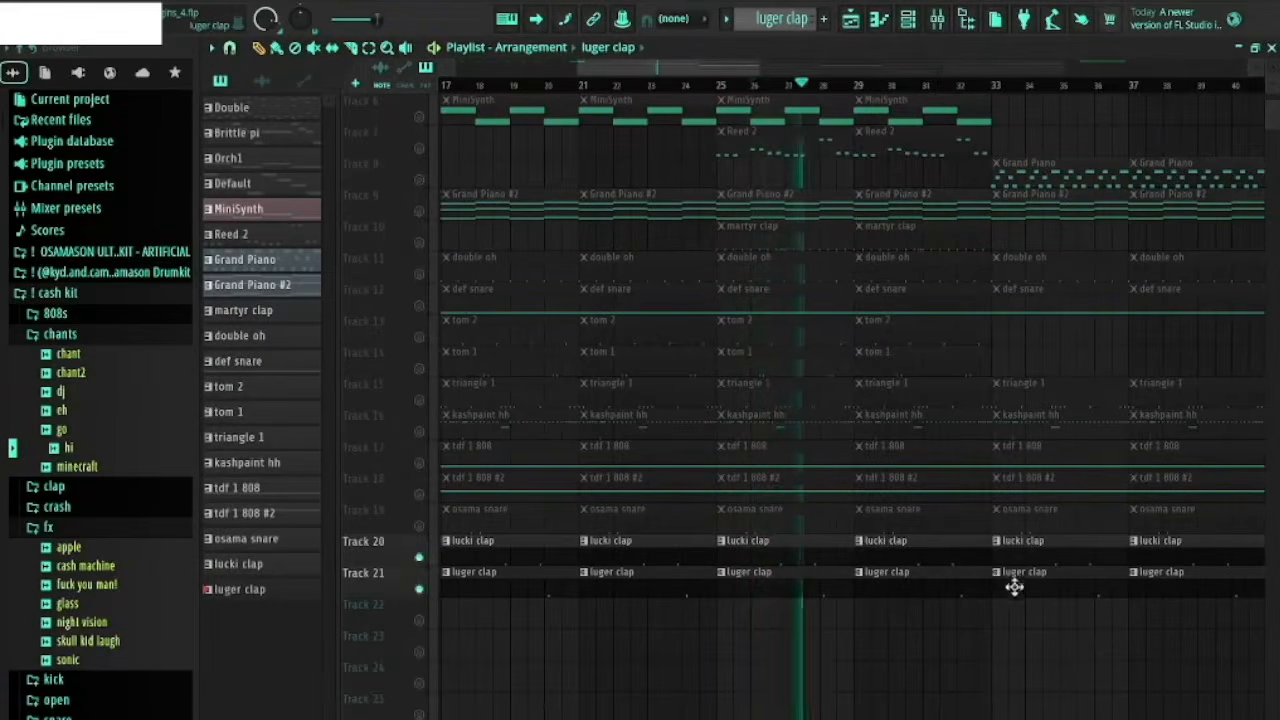
pyautogui.press('space')
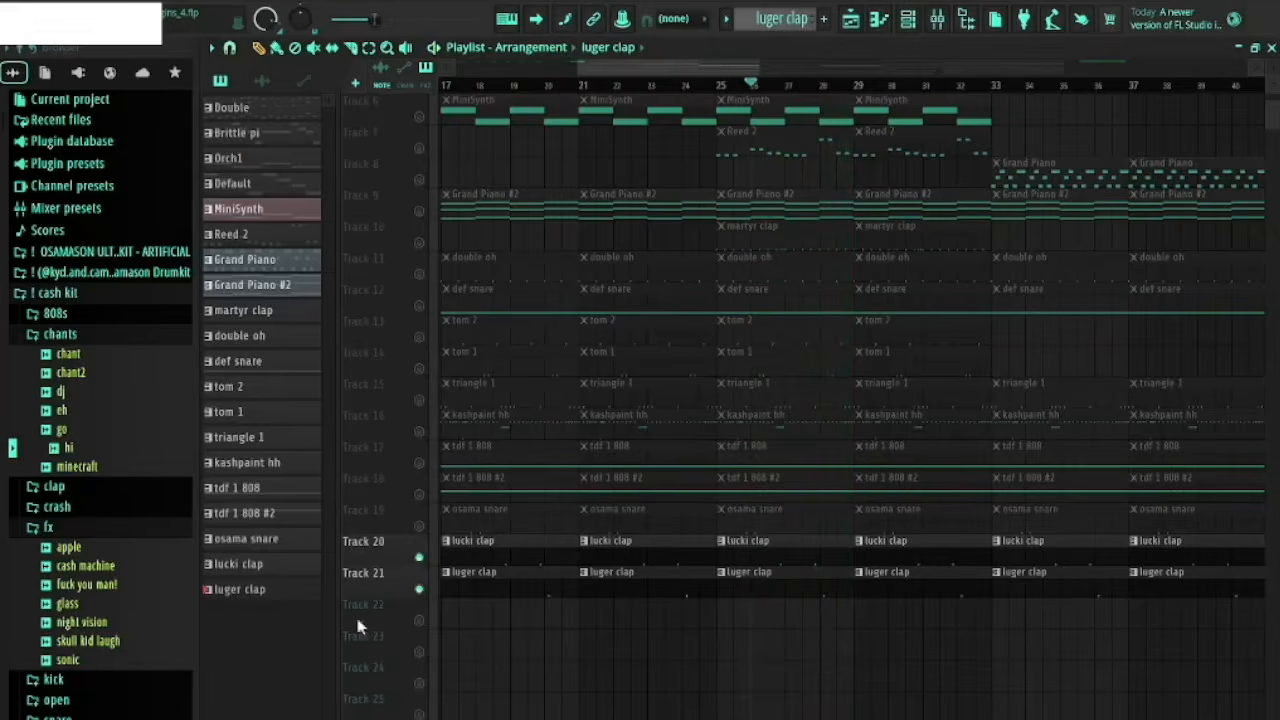
# Step: Re-enable all playlist tracks and check the effect slots of the mixer's drum and 808 tracks between triangle 1 and best clap
pyautogui.scroll(5, 435, 597)
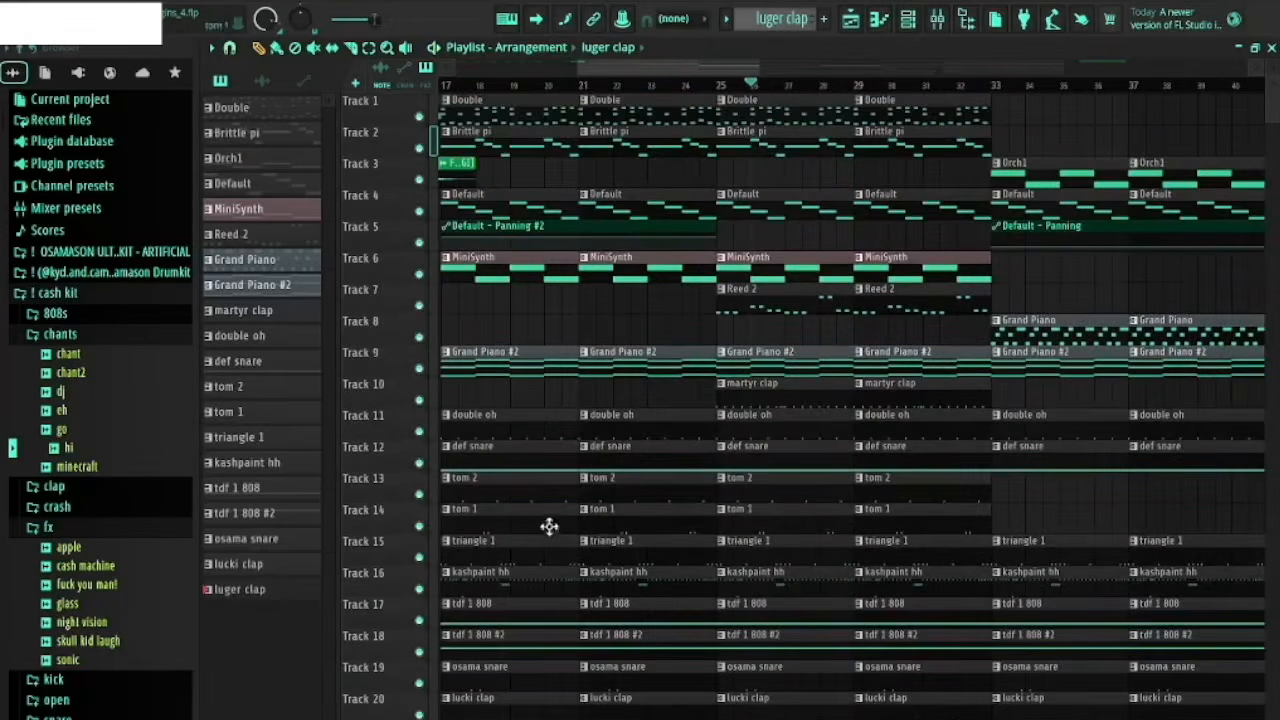
pyautogui.click(937, 25)
pyautogui.hscroll(-3, 685, 196)
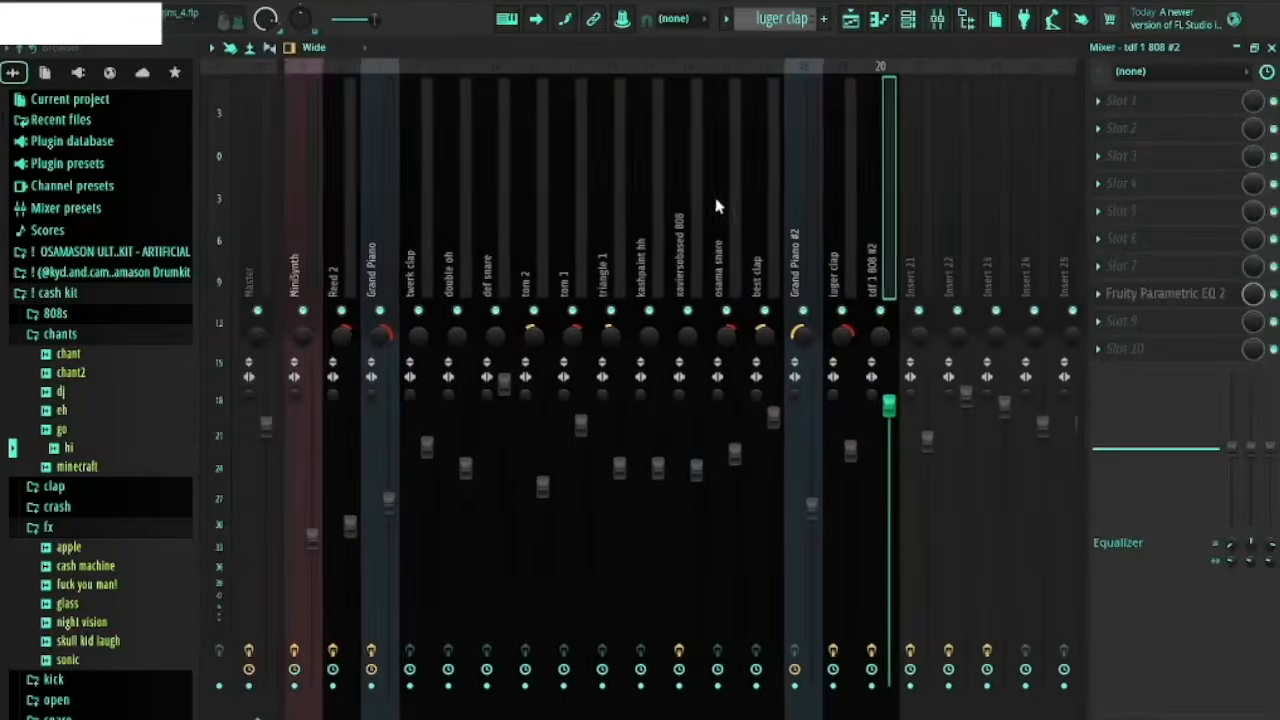
pyautogui.click(705, 258)
pyautogui.click(616, 248)
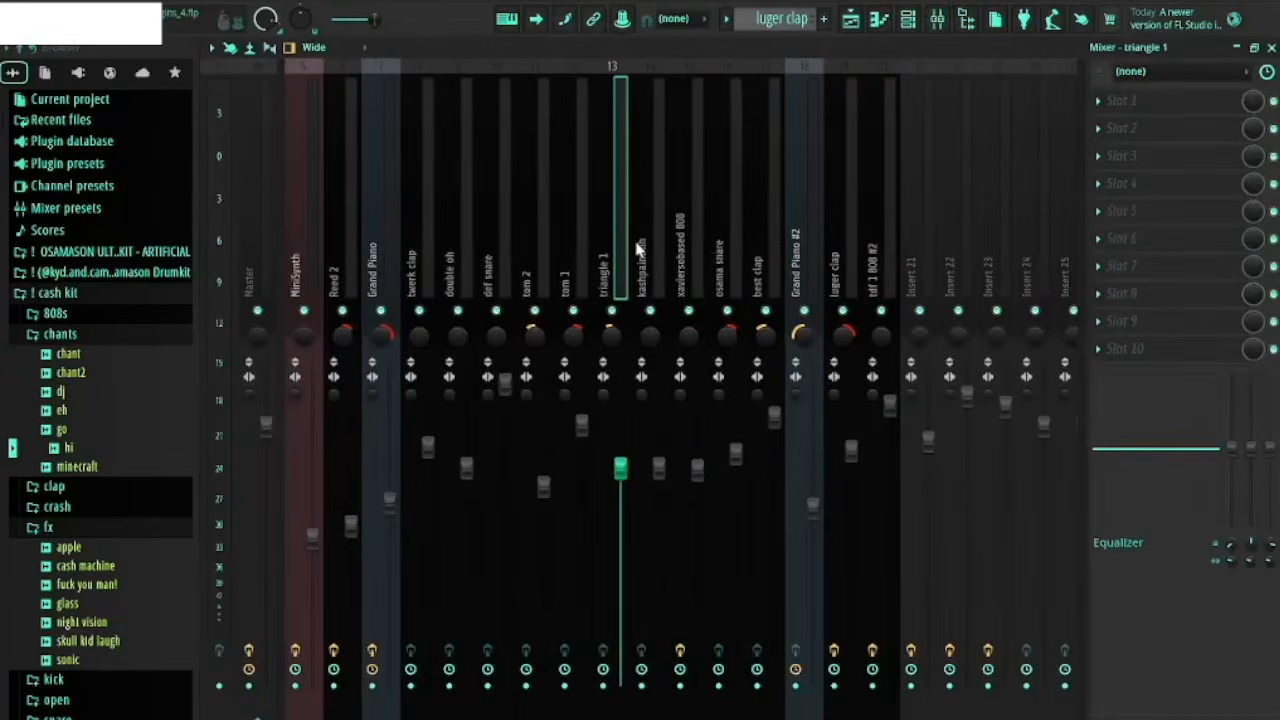
pyautogui.click(637, 248)
pyautogui.press('Right')
pyautogui.press('Right')
pyautogui.press('Right')
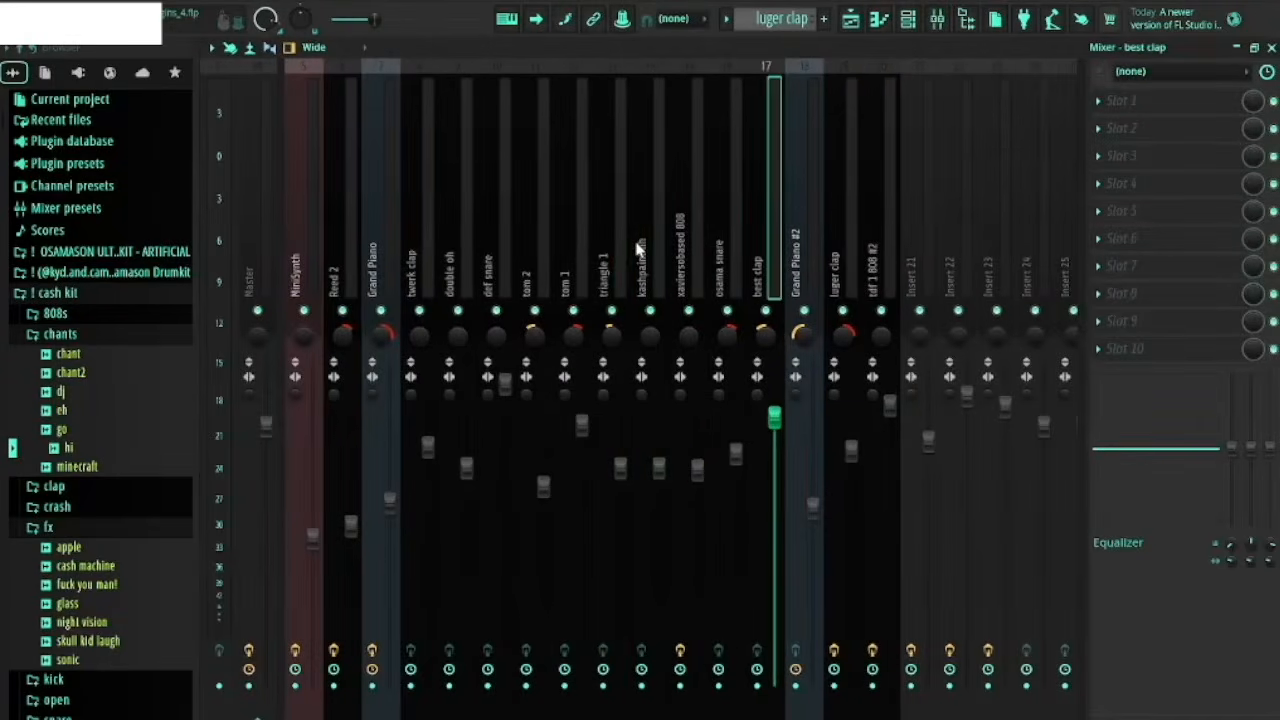
pyautogui.press('Left')
pyautogui.press('Left')
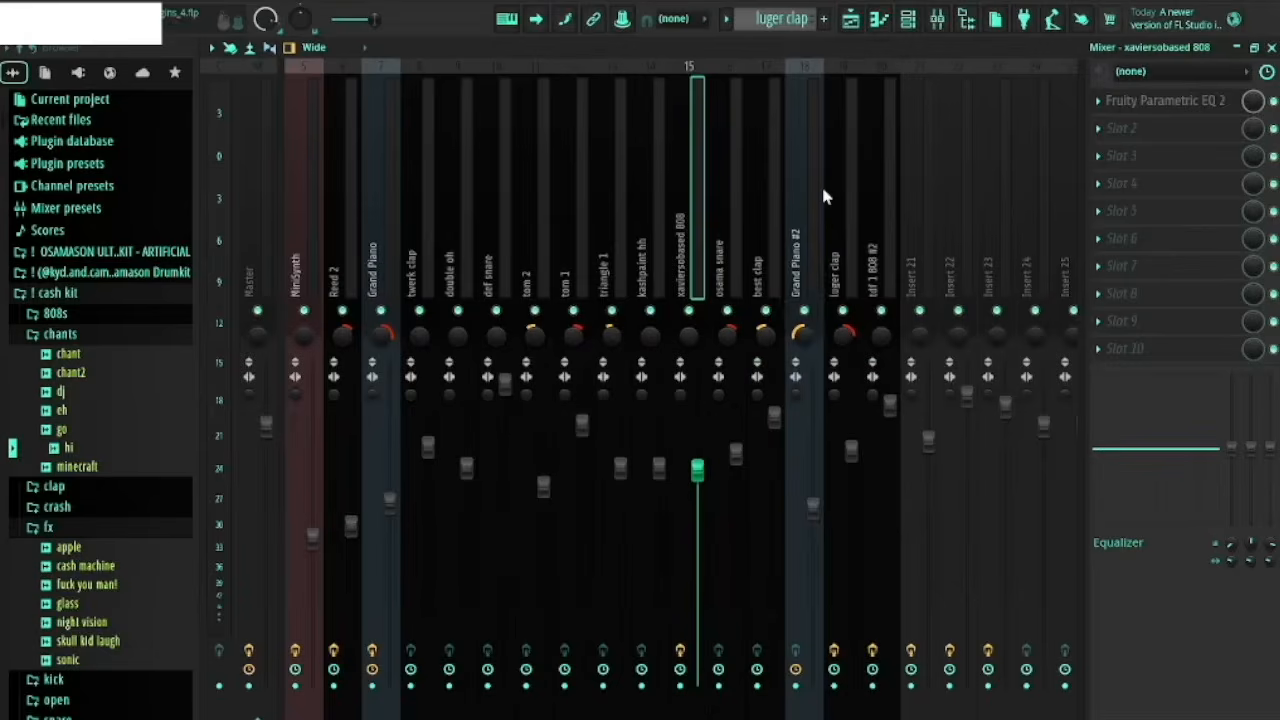
# Step: Return to the playlist and solo the drum and 808 tracks together, from Track 10 through Track 21
pyautogui.press('F5')
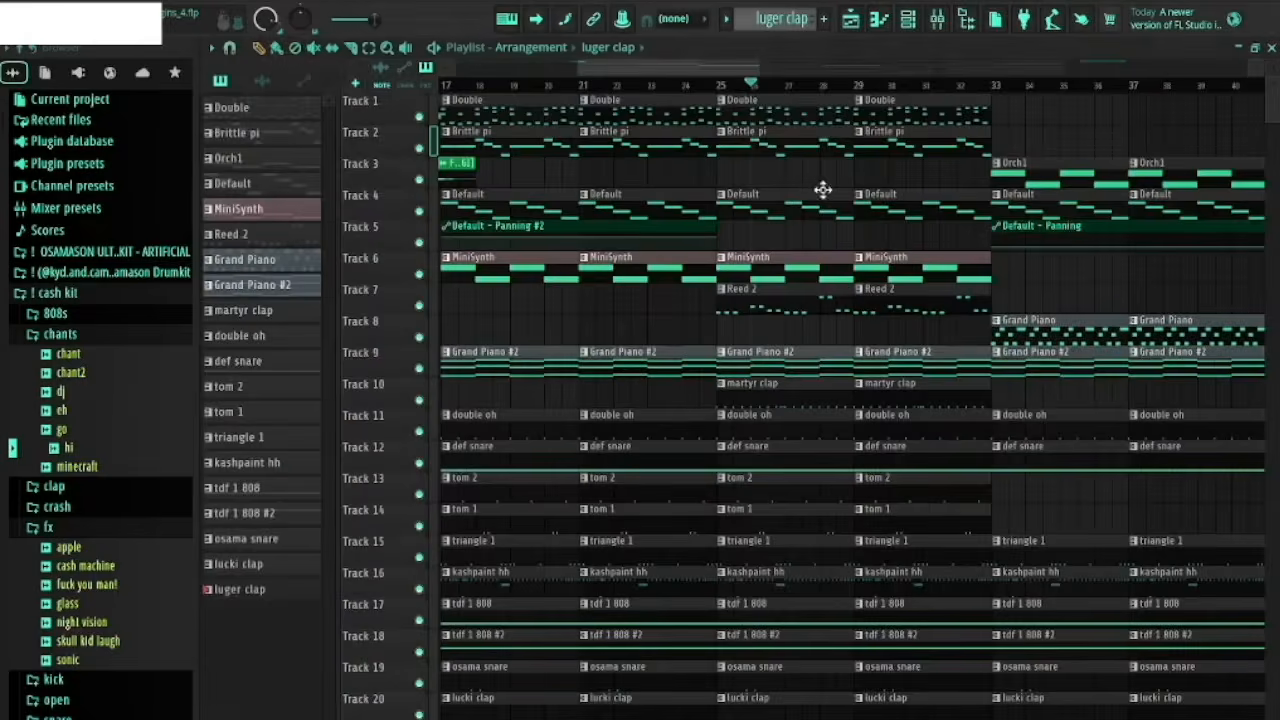
pyautogui.scroll(-1, 745, 256)
pyautogui.keyDown('ctrl'); pyautogui.click(419, 367); pyautogui.keyUp('ctrl')
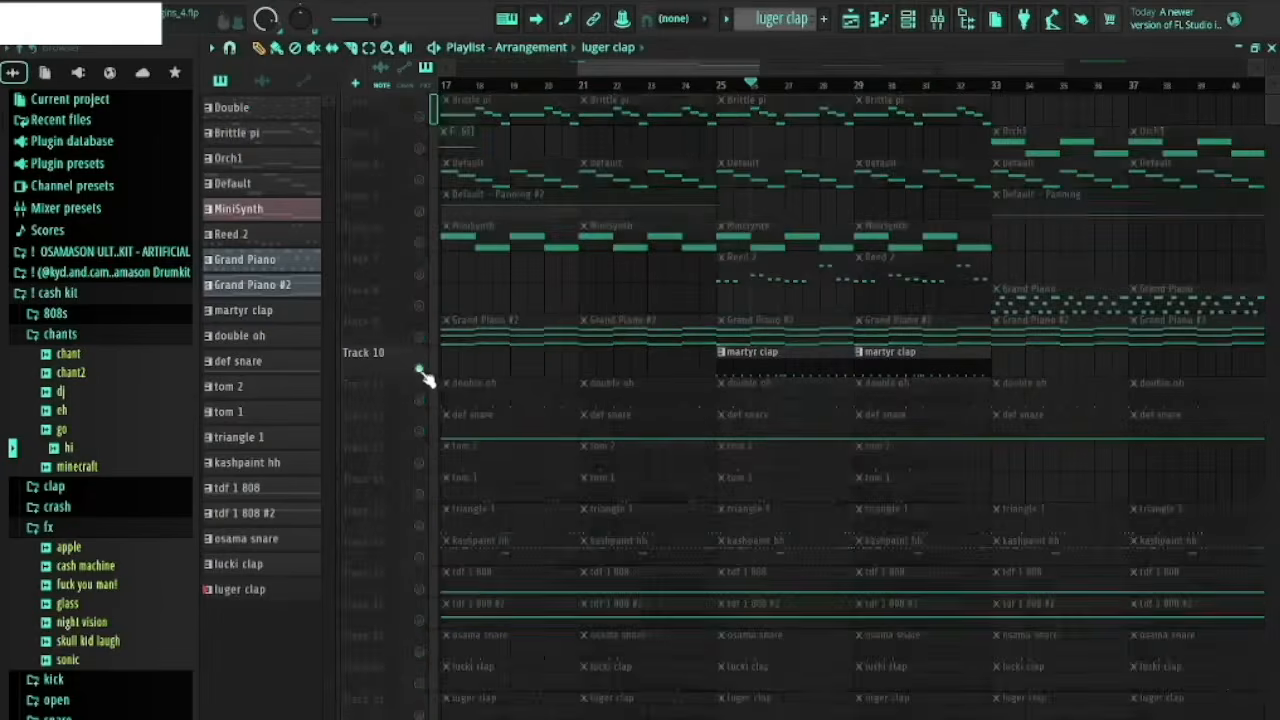
pyautogui.click(419, 399)
pyautogui.click(419, 431)
pyautogui.click(419, 463)
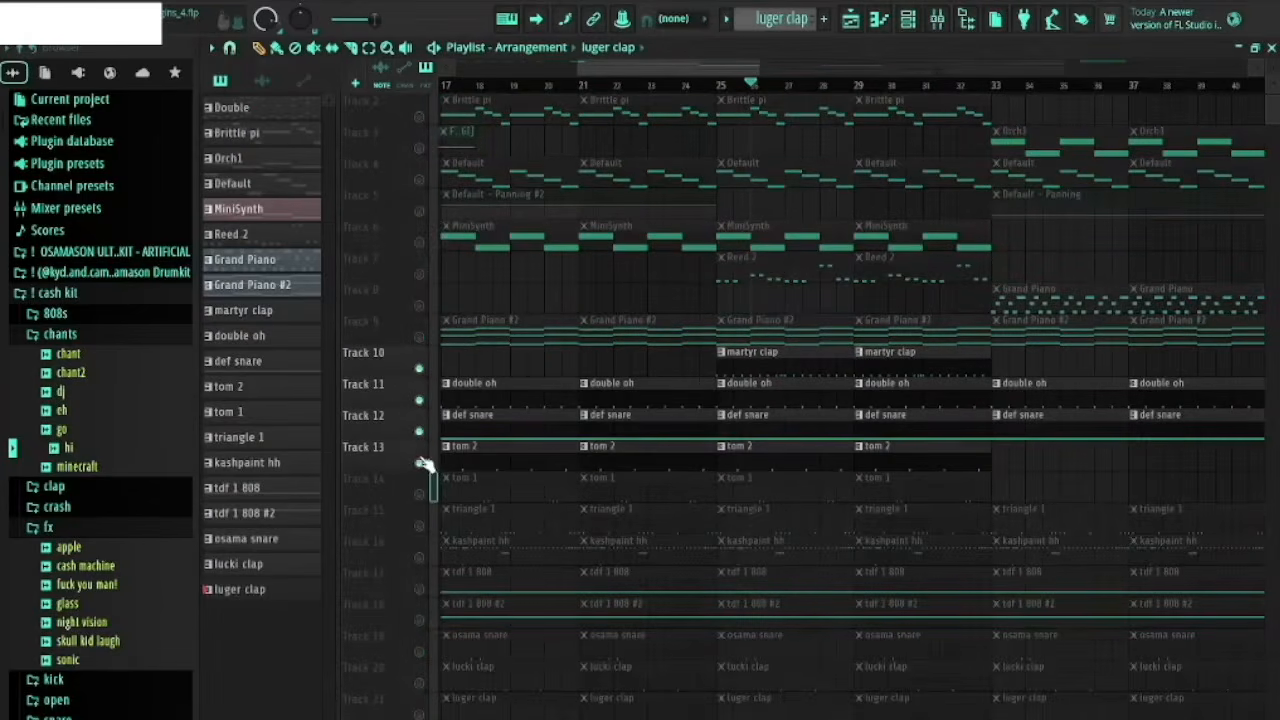
pyautogui.click(419, 494)
pyautogui.click(419, 526)
pyautogui.click(419, 557)
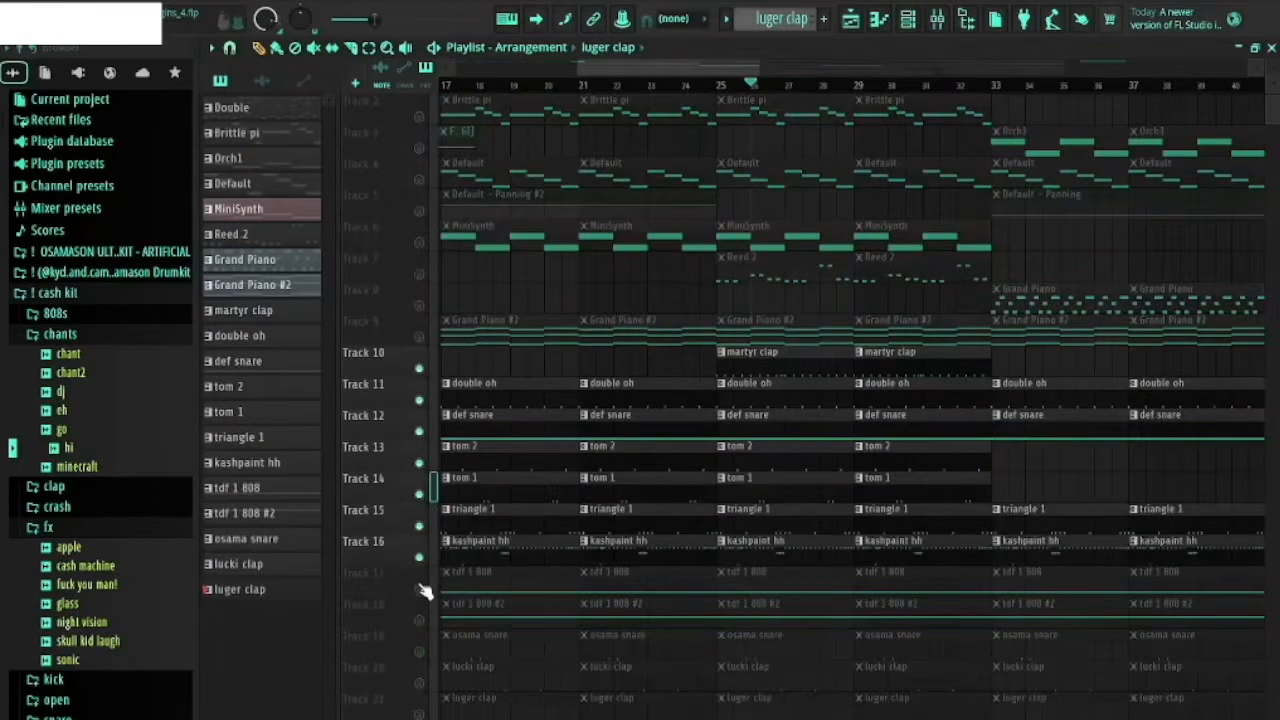
pyautogui.click(419, 589)
pyautogui.click(419, 620)
pyautogui.click(419, 652)
pyautogui.click(419, 683)
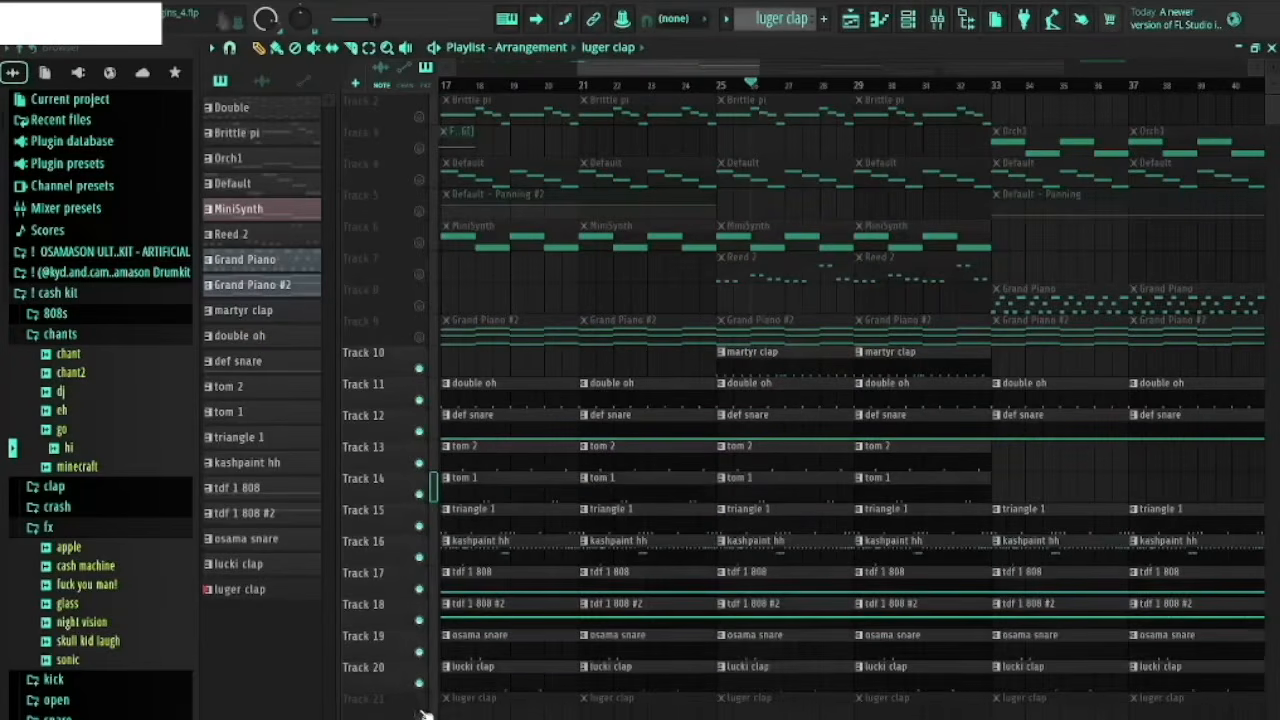
pyautogui.click(419, 714)
# Step: Play all the soloed drum and 808 tracks together from bar 25 and stop playback
pyautogui.click(718, 88)
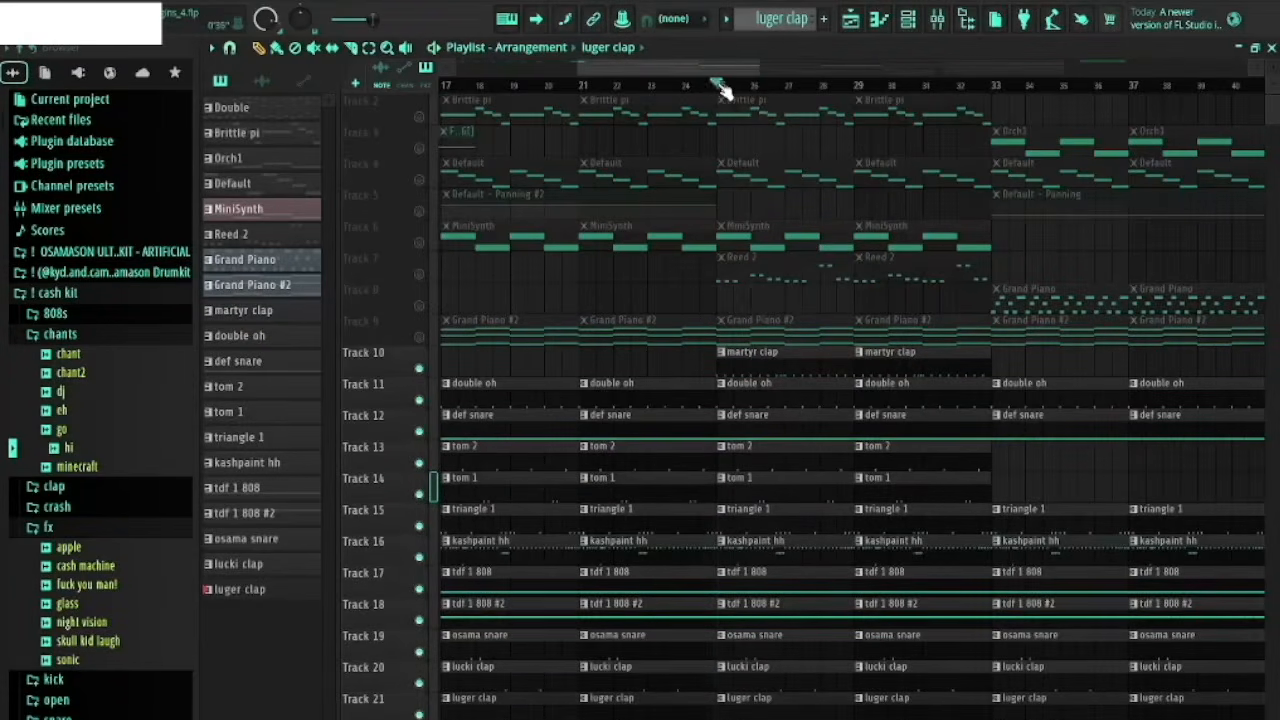
pyautogui.press('space')
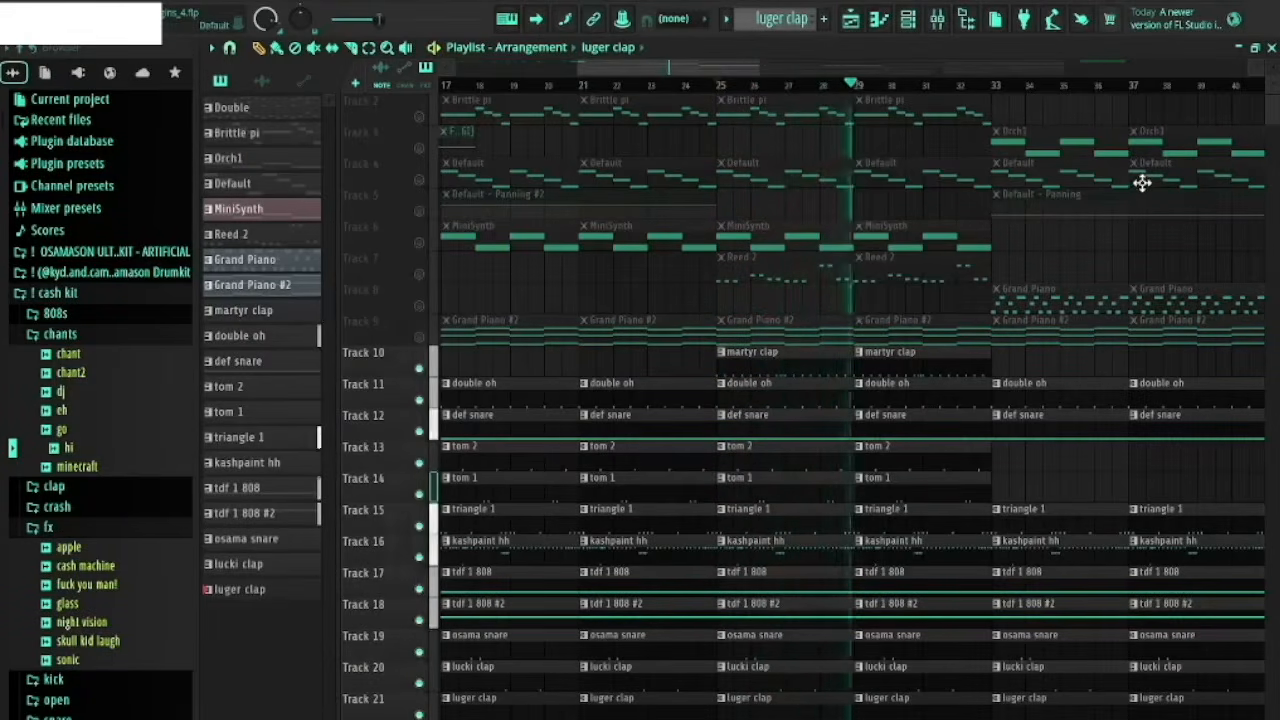
pyautogui.press('space')
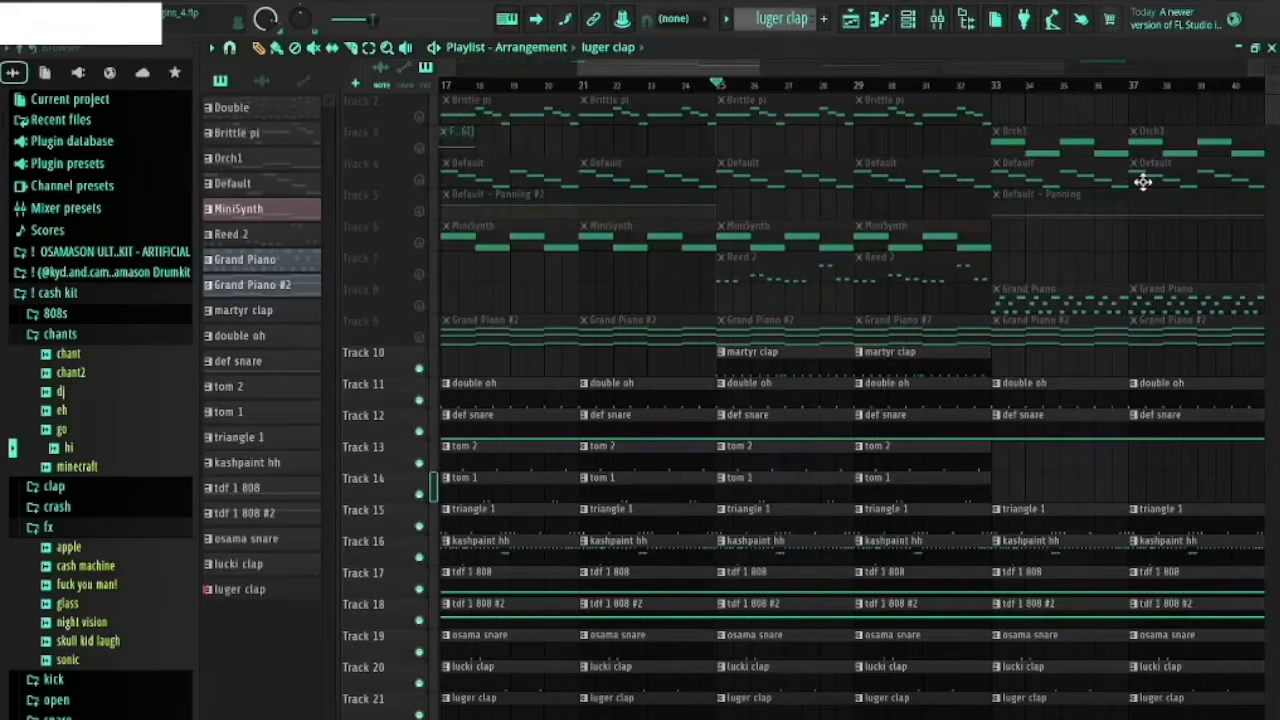
# Step: Re-enable every playlist track so the melodies and drums are all active
pyautogui.scroll(1, 1143, 183)
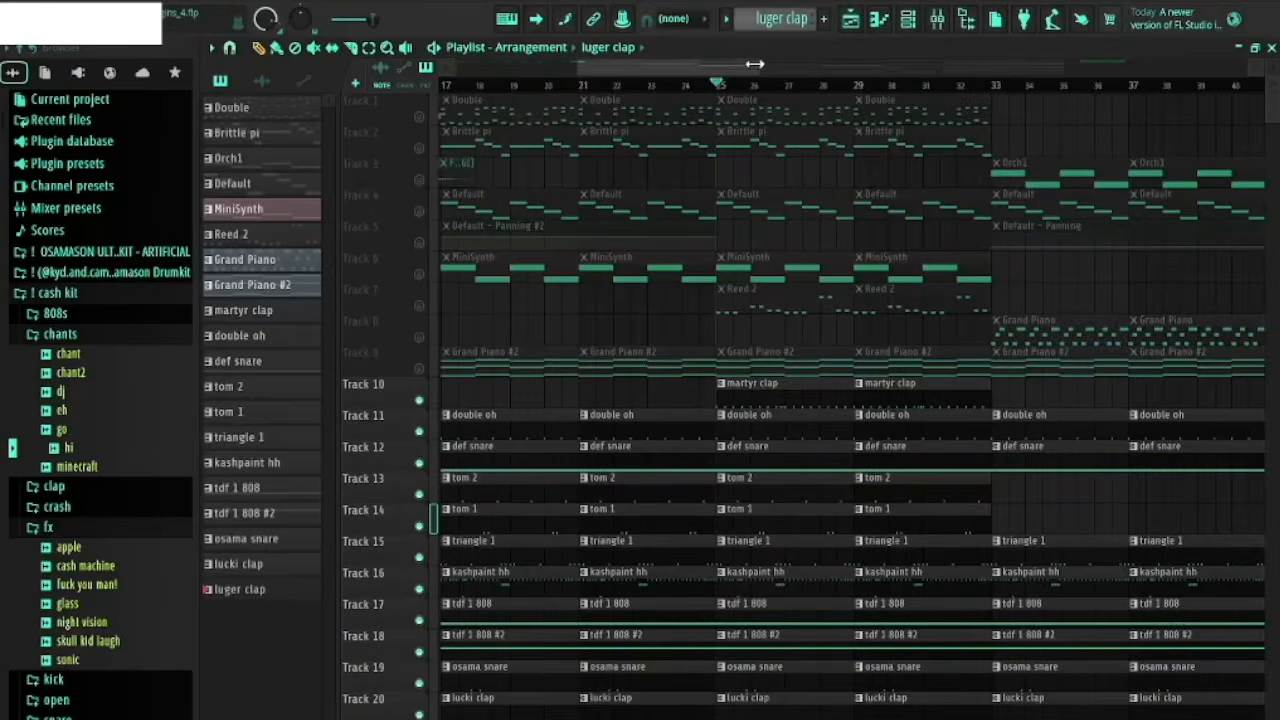
pyautogui.moveTo(757, 64); pyautogui.dragTo(750, 64)
pyautogui.rightClick(421, 209)
pyautogui.rightClick(421, 209)
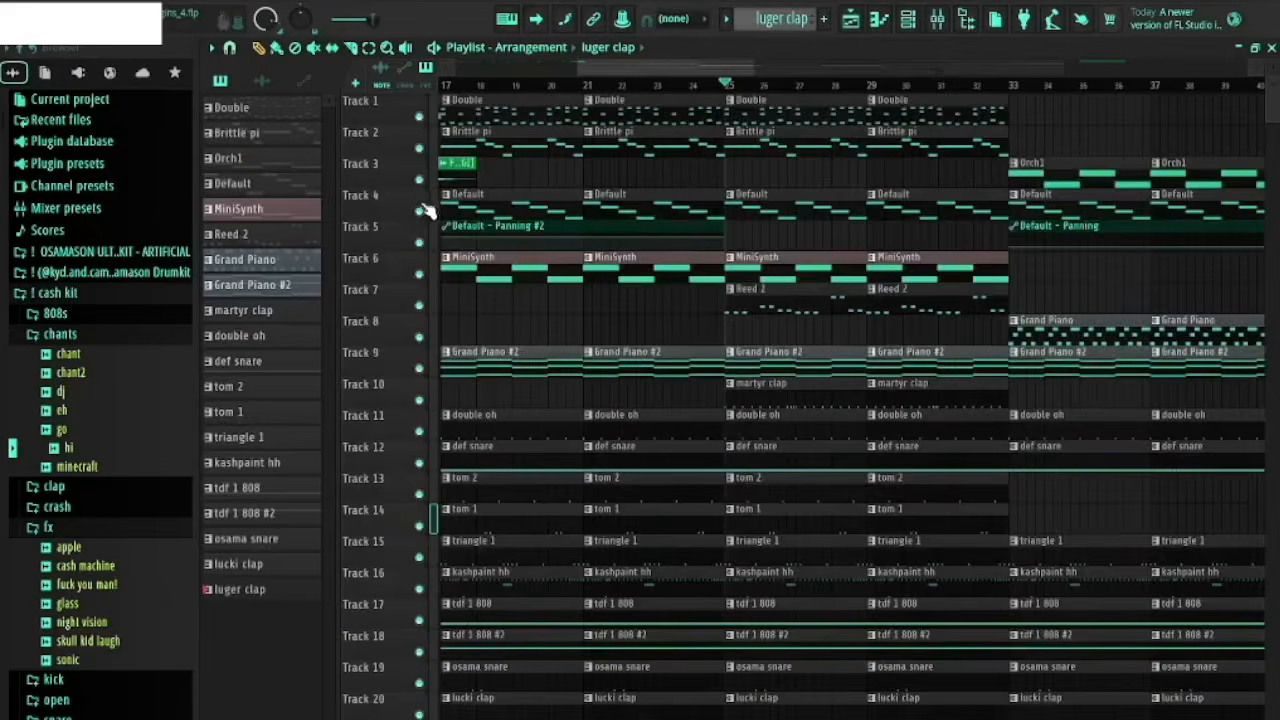
# Step: Examine the full arrangement and its intro before bar 17, including the consolidated tdf 1 808 clips and the Tempo #2 automation
pyautogui.moveTo(750, 64); pyautogui.dragTo(1180, 60)
pyautogui.moveTo(1059, 67); pyautogui.dragTo(507, 84)
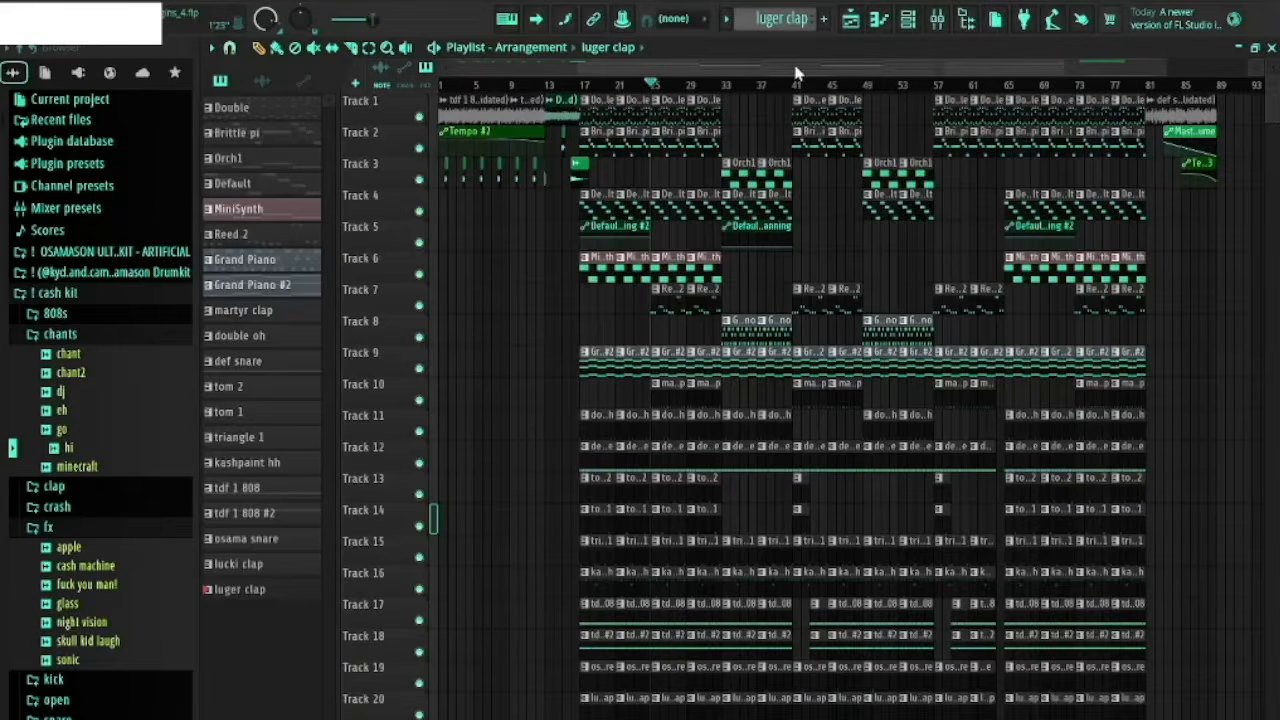
pyautogui.moveTo(1167, 67); pyautogui.dragTo(819, 70)
pyautogui.moveTo(740, 120); pyautogui.dragTo(846, 714)
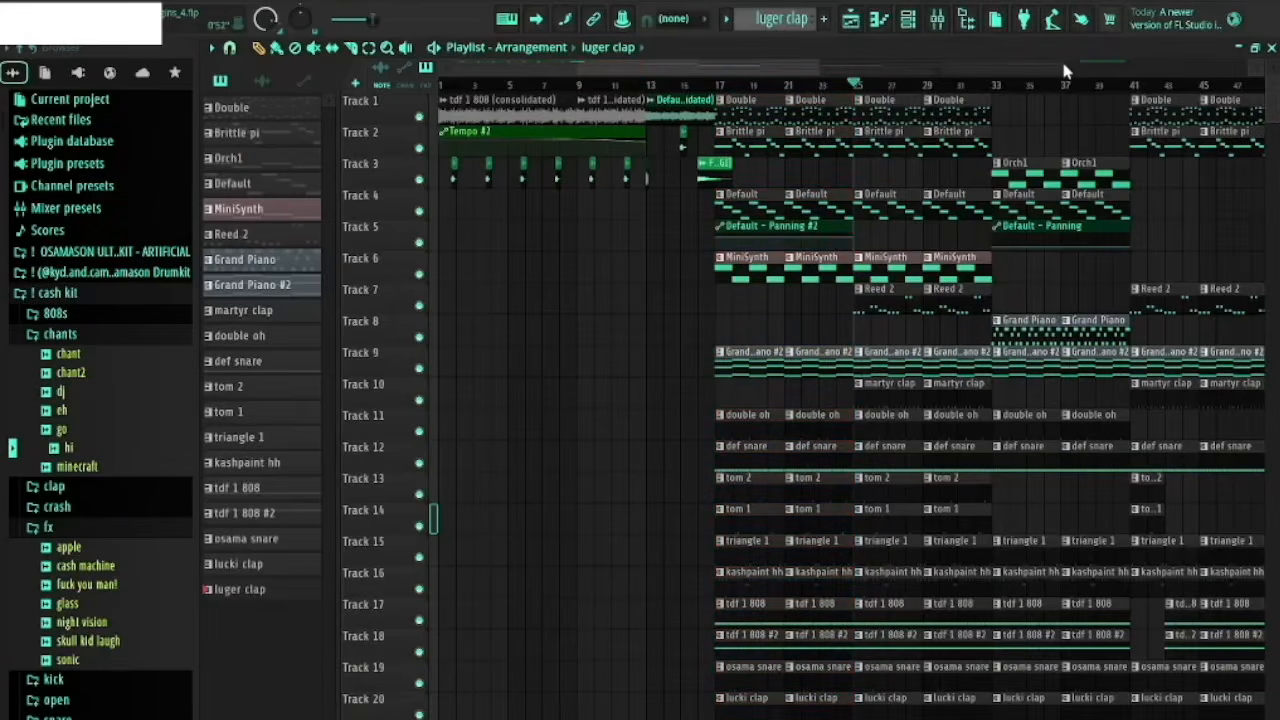
pyautogui.scroll(5, 818, 70)
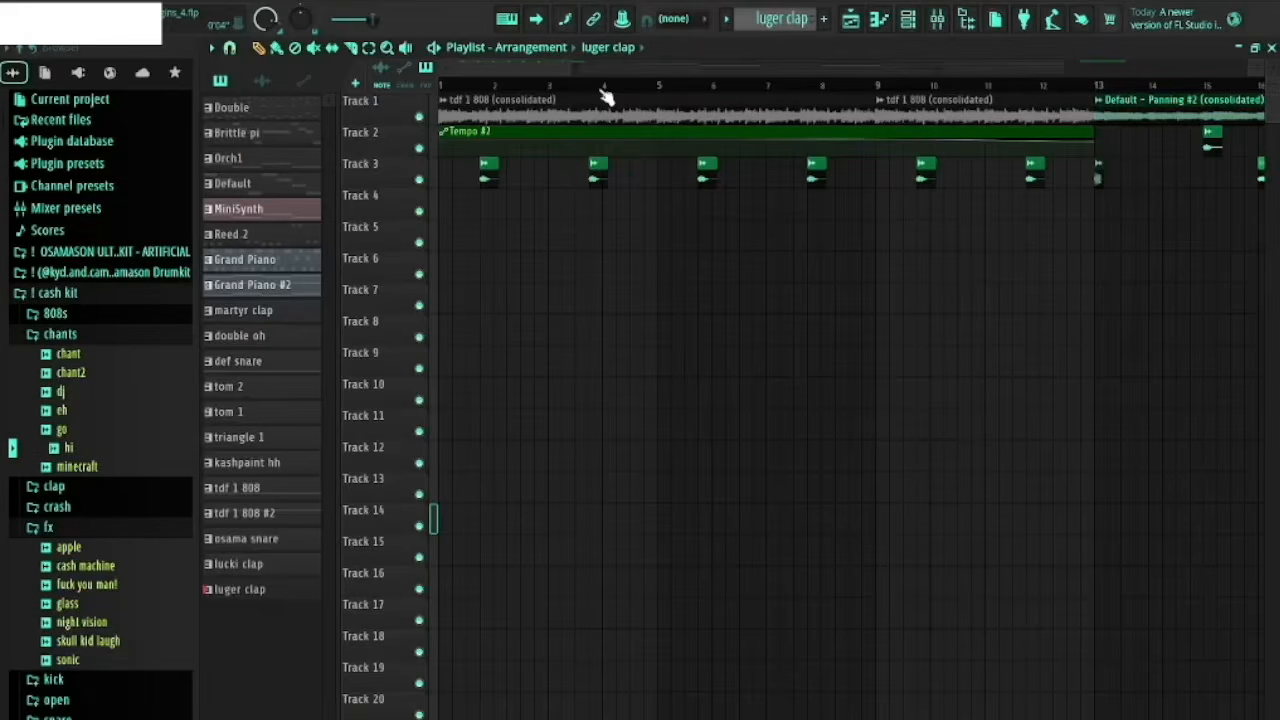
pyautogui.moveTo(573, 68); pyautogui.dragTo(612, 77)
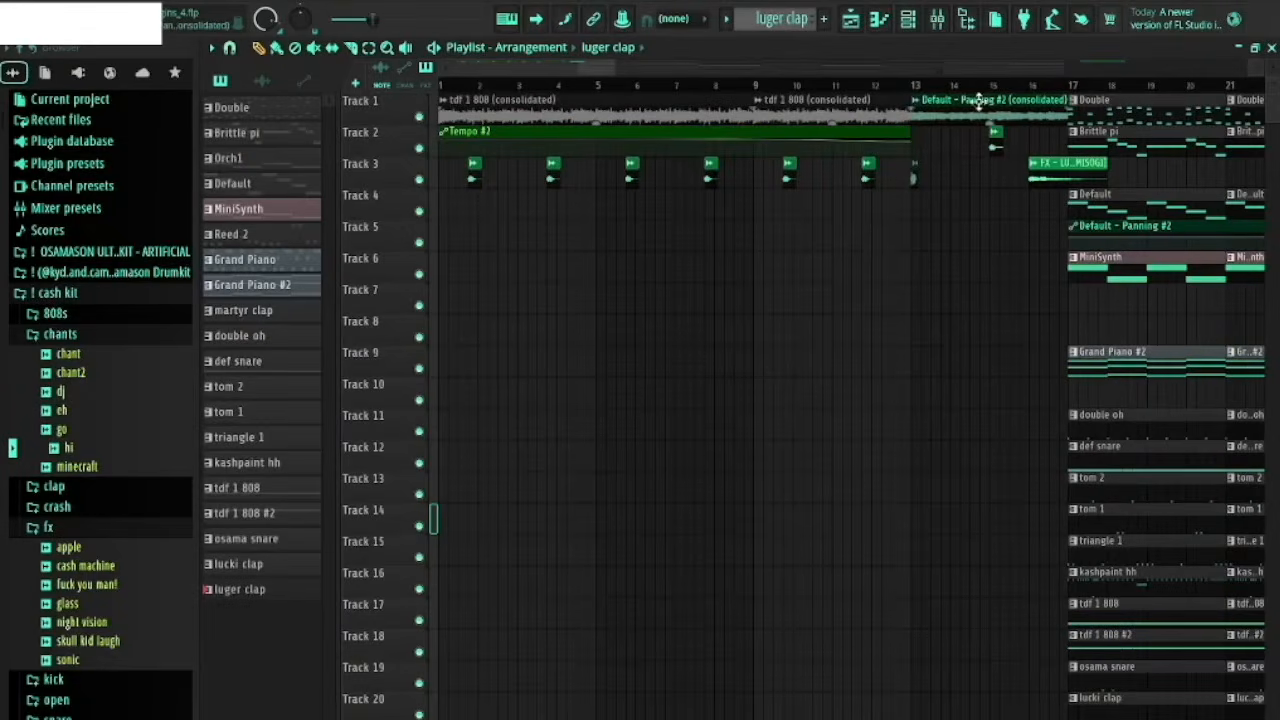
pyautogui.hscroll(3, 983, 514)
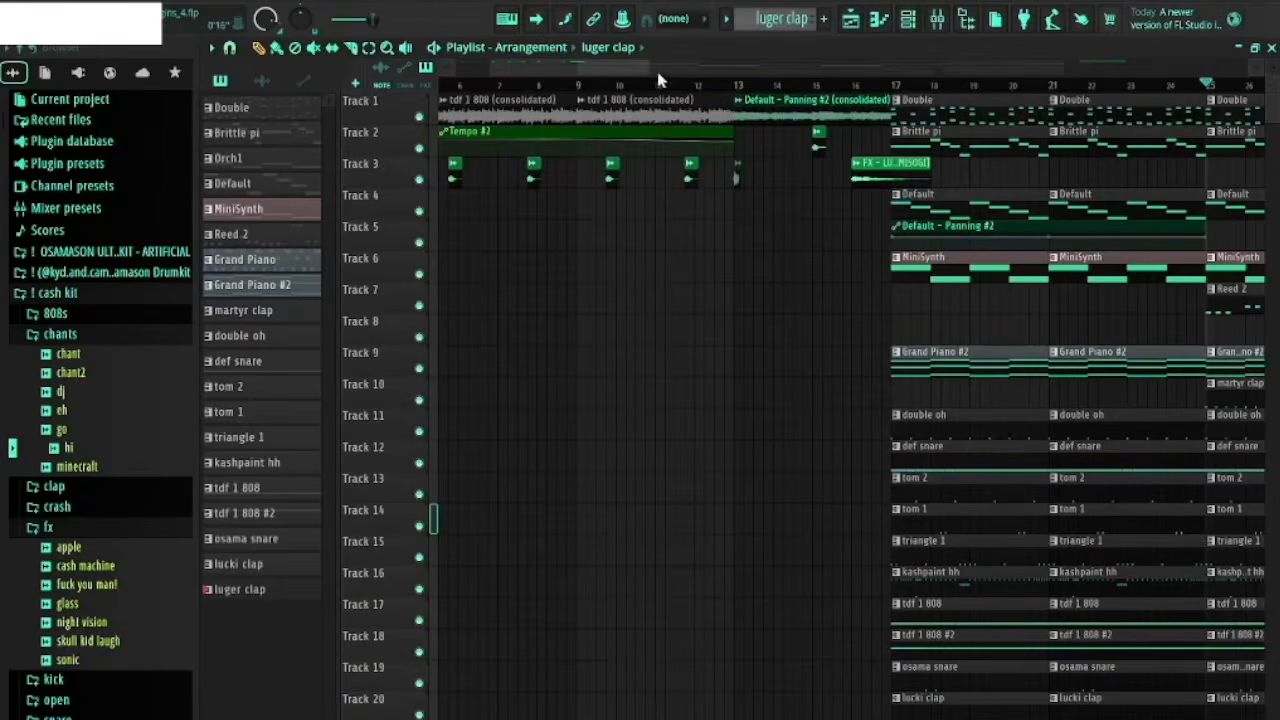
# Step: Examine the outro from bar 81 with its consolidated def snare clip and Master - Volume and Tempo #3 automation, and review the whole arrangement
pyautogui.moveTo(649, 65); pyautogui.dragTo(1105, 78)
pyautogui.moveTo(1243, 63); pyautogui.dragTo(1175, 84)
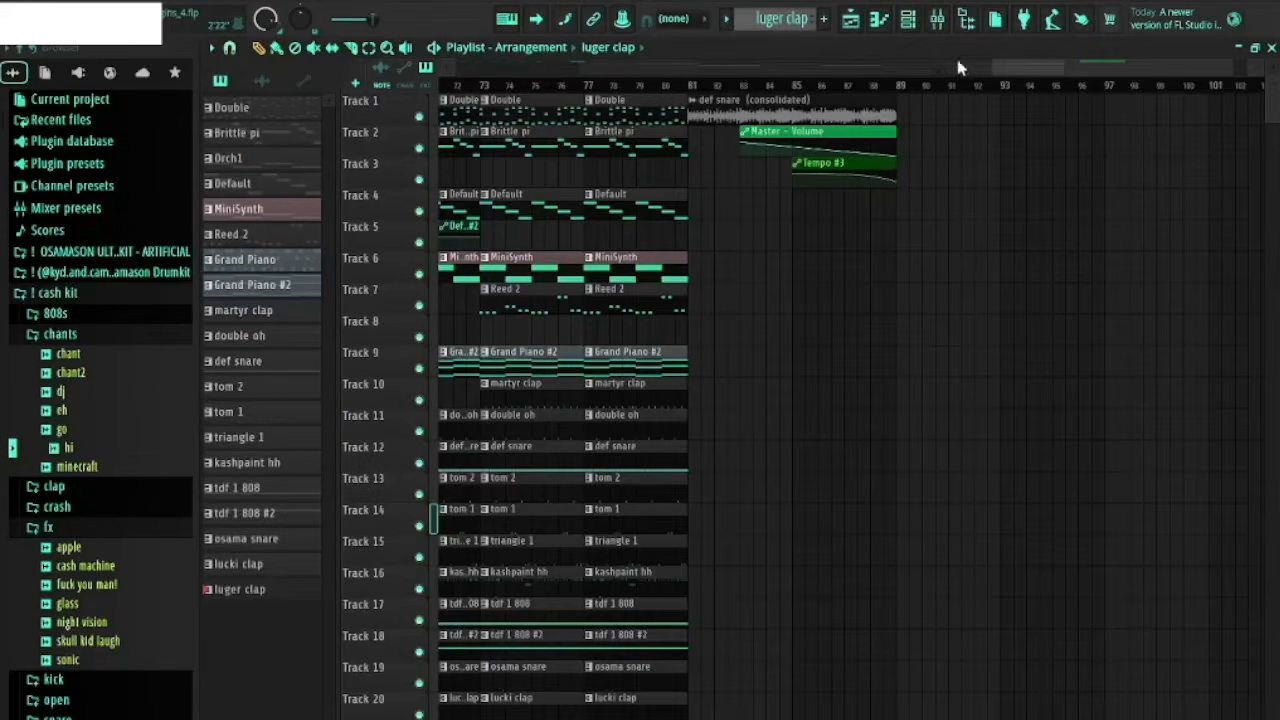
pyautogui.moveTo(991, 66); pyautogui.dragTo(381, 74)
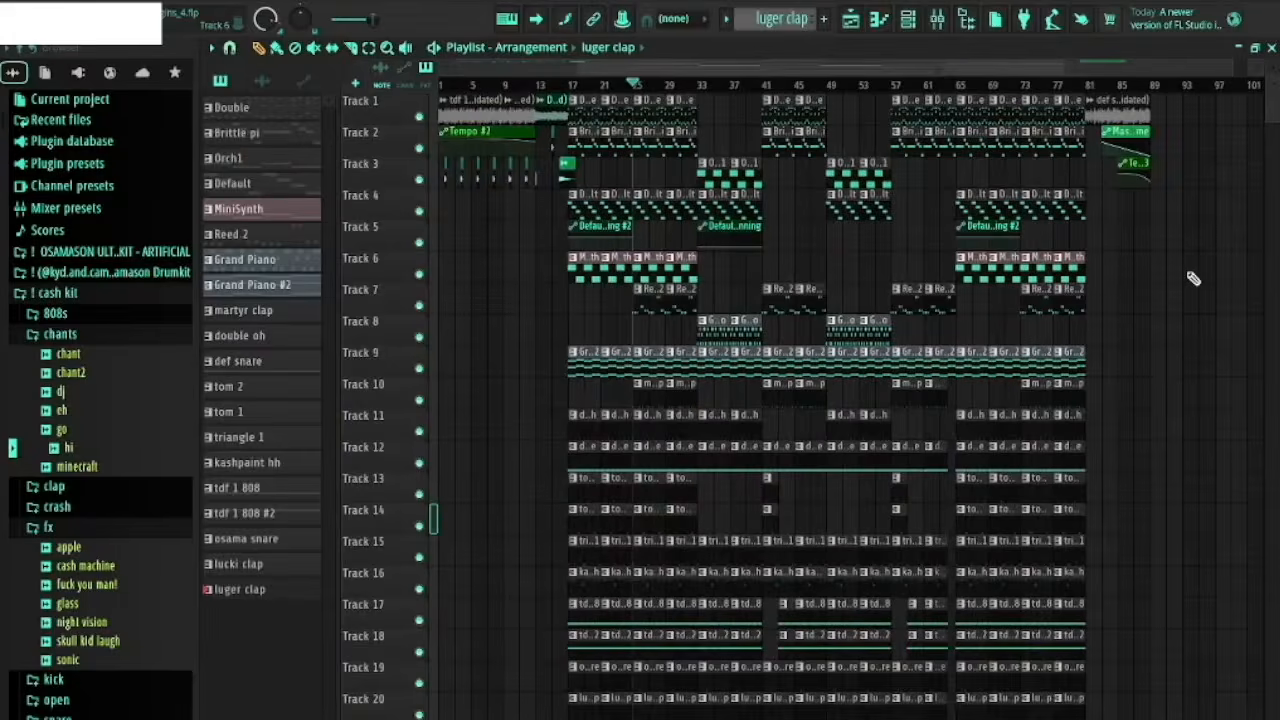